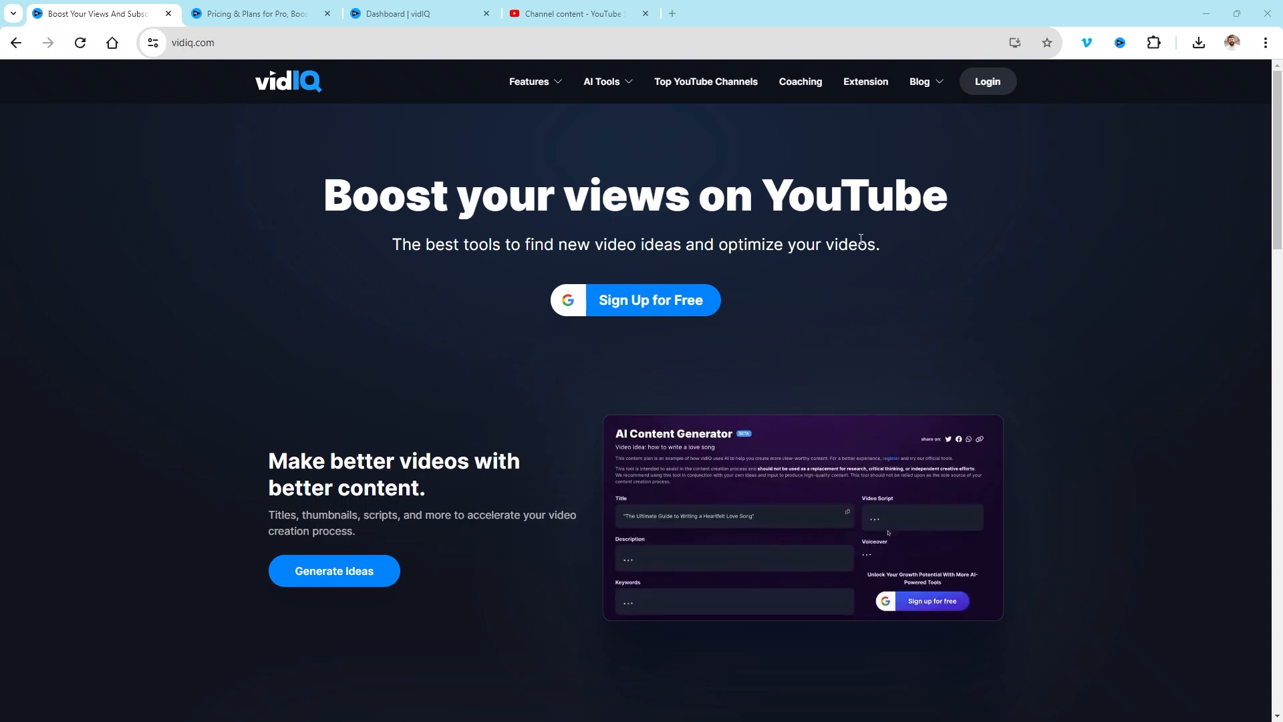
- Check the vidIQ plan options, and examine the dashboard's video ideas, keyword opportunities, daily tasks, competitors and channel stats
click(259, 13)
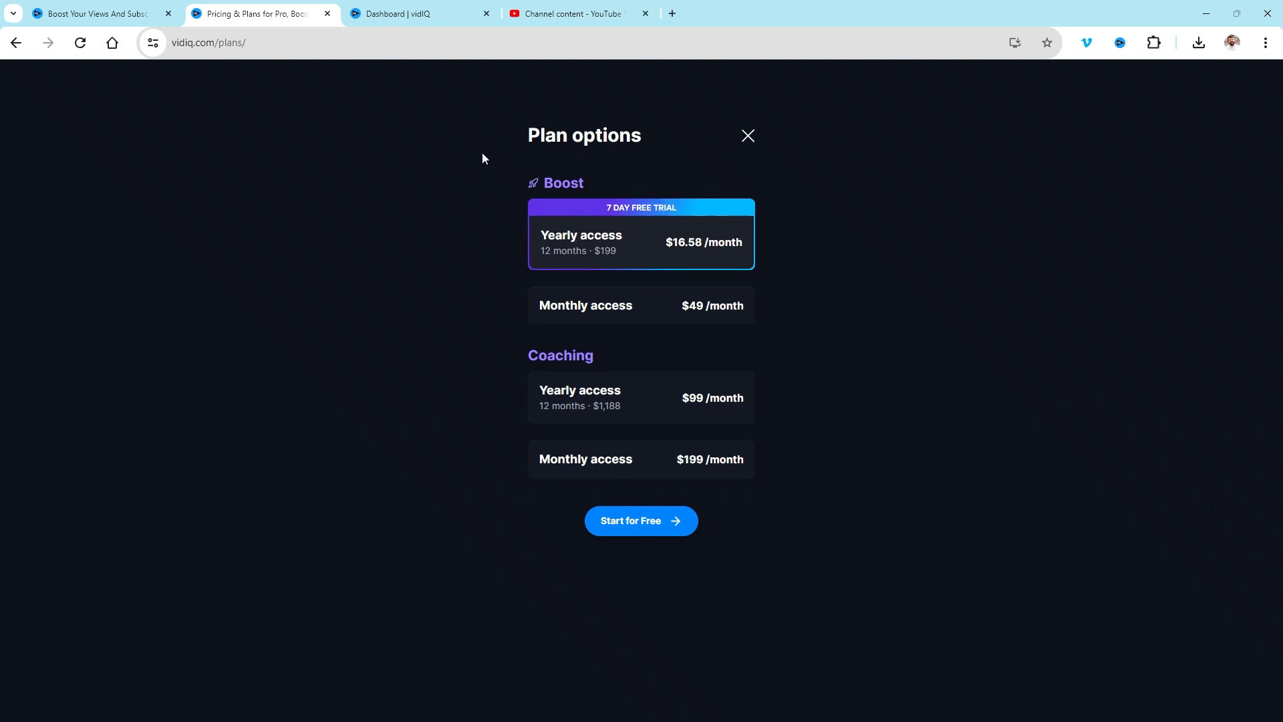
click(398, 14)
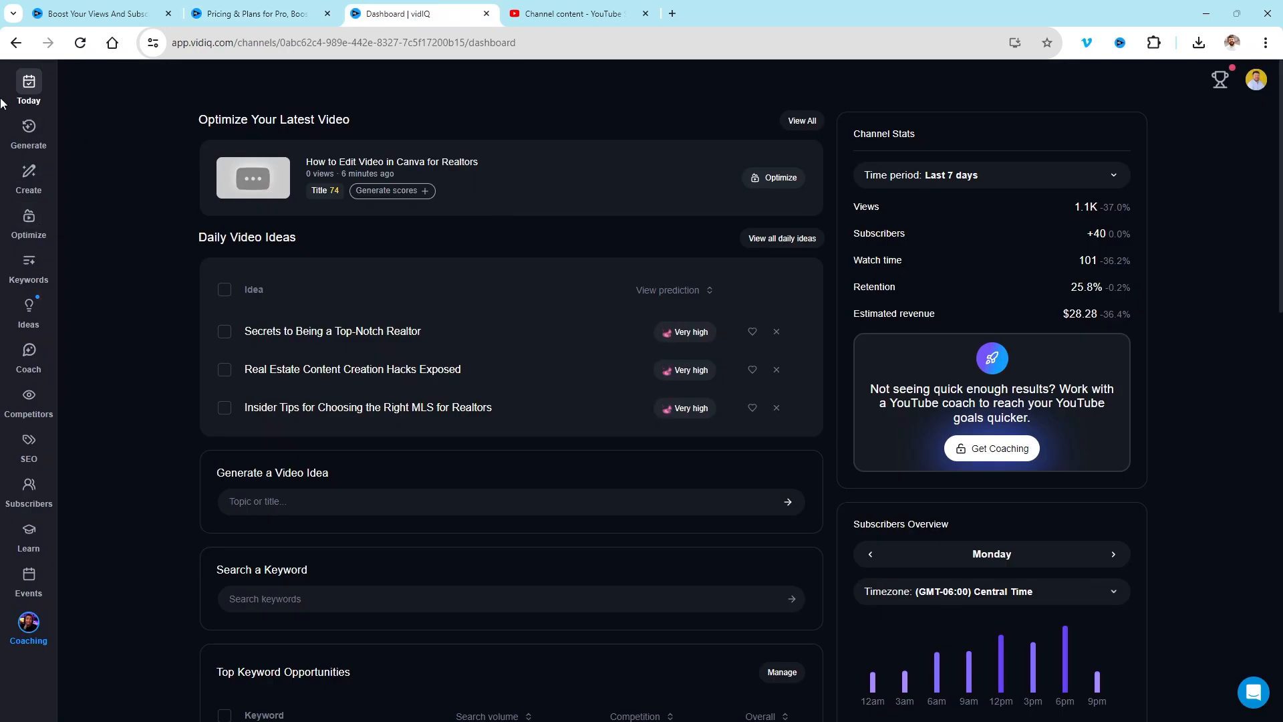
scroll(969, 161, down, 6)
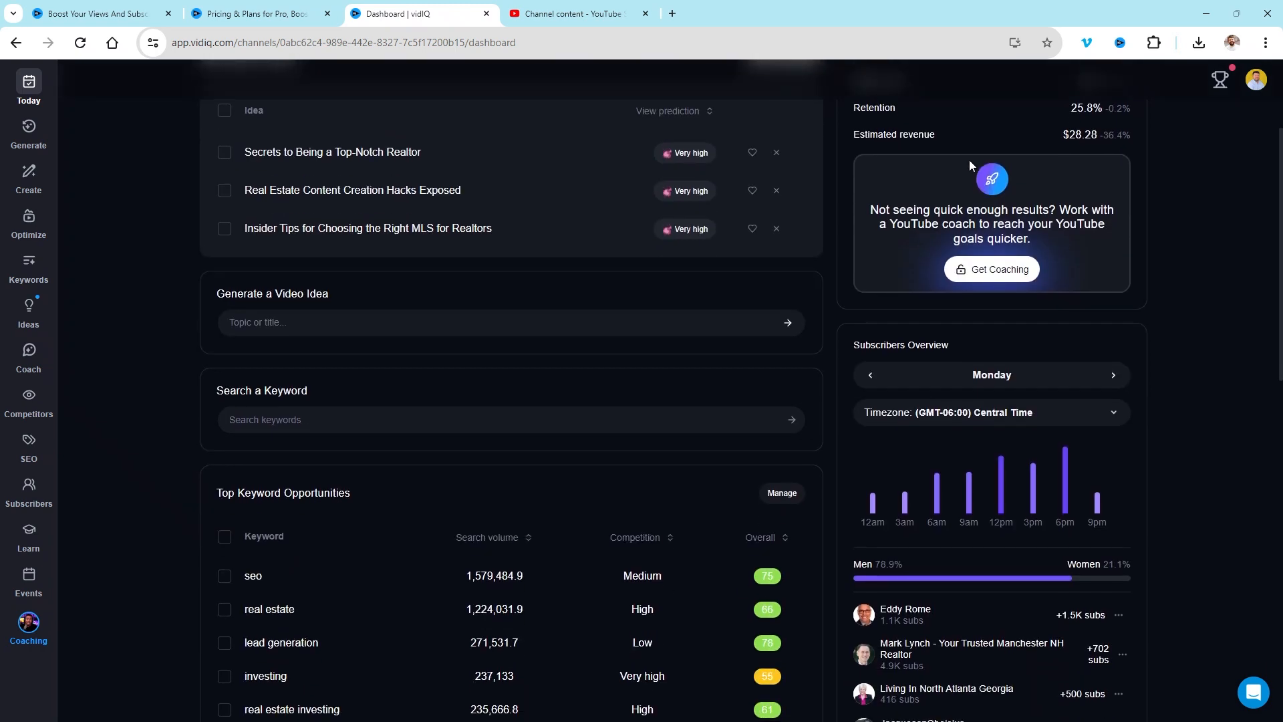
scroll(969, 161, down, 2)
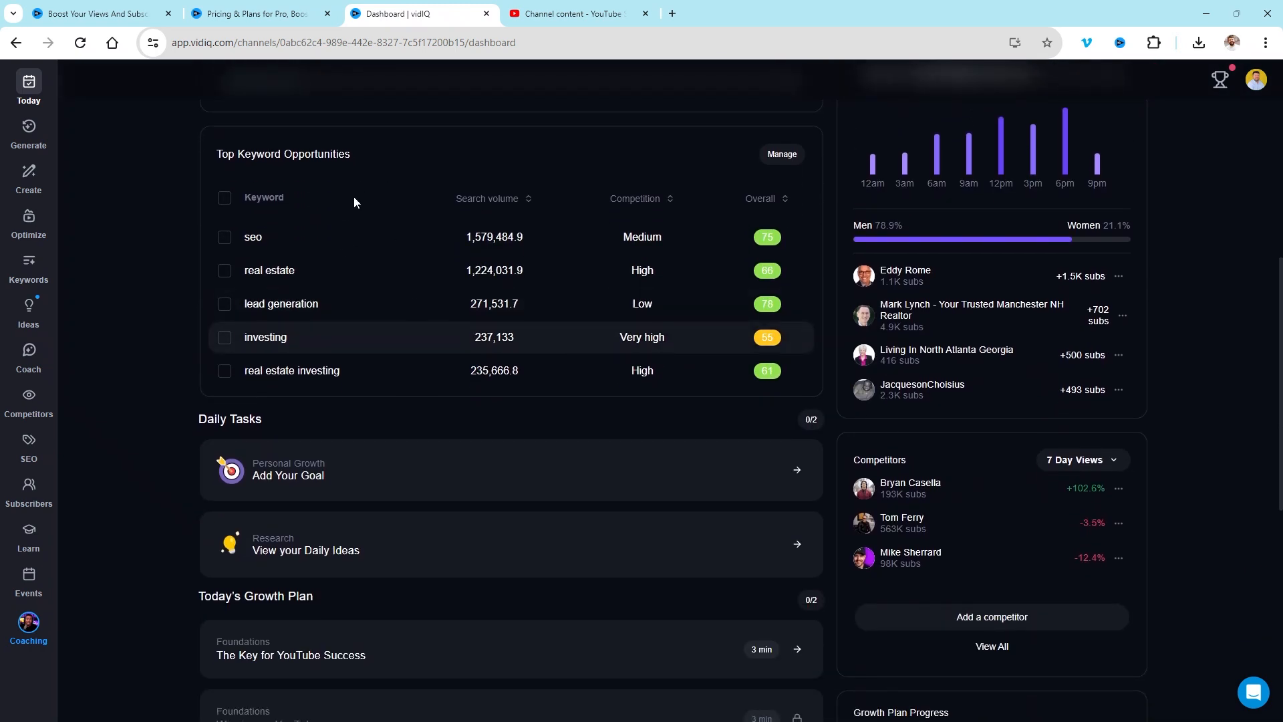
scroll(404, 264, down, 1)
scroll(699, 251, down, 3)
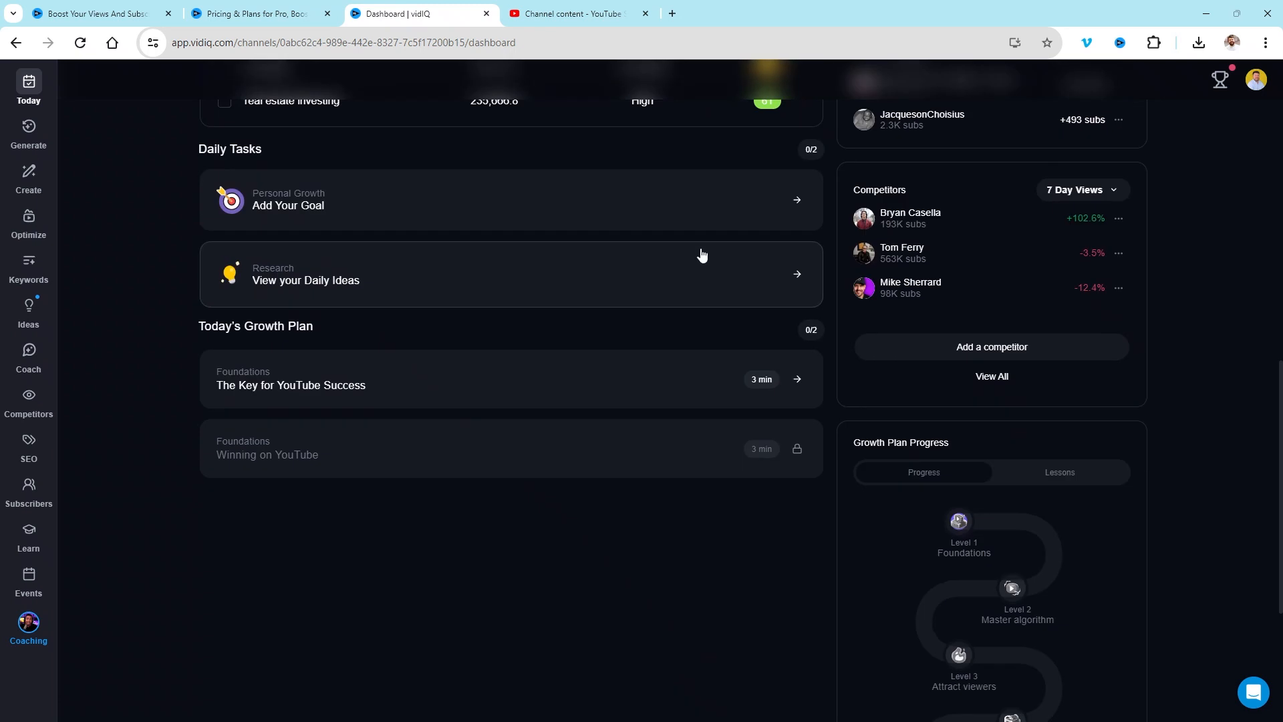
scroll(695, 264, up, 5)
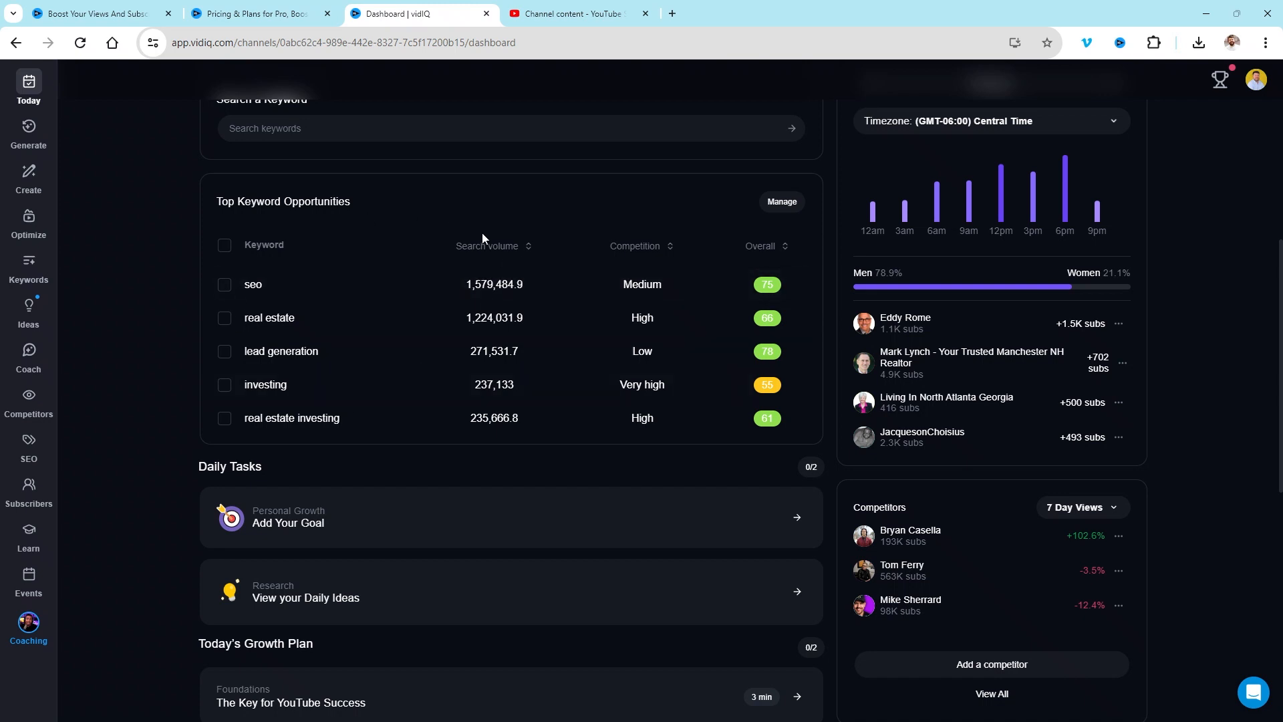
scroll(1224, 351, down, 4)
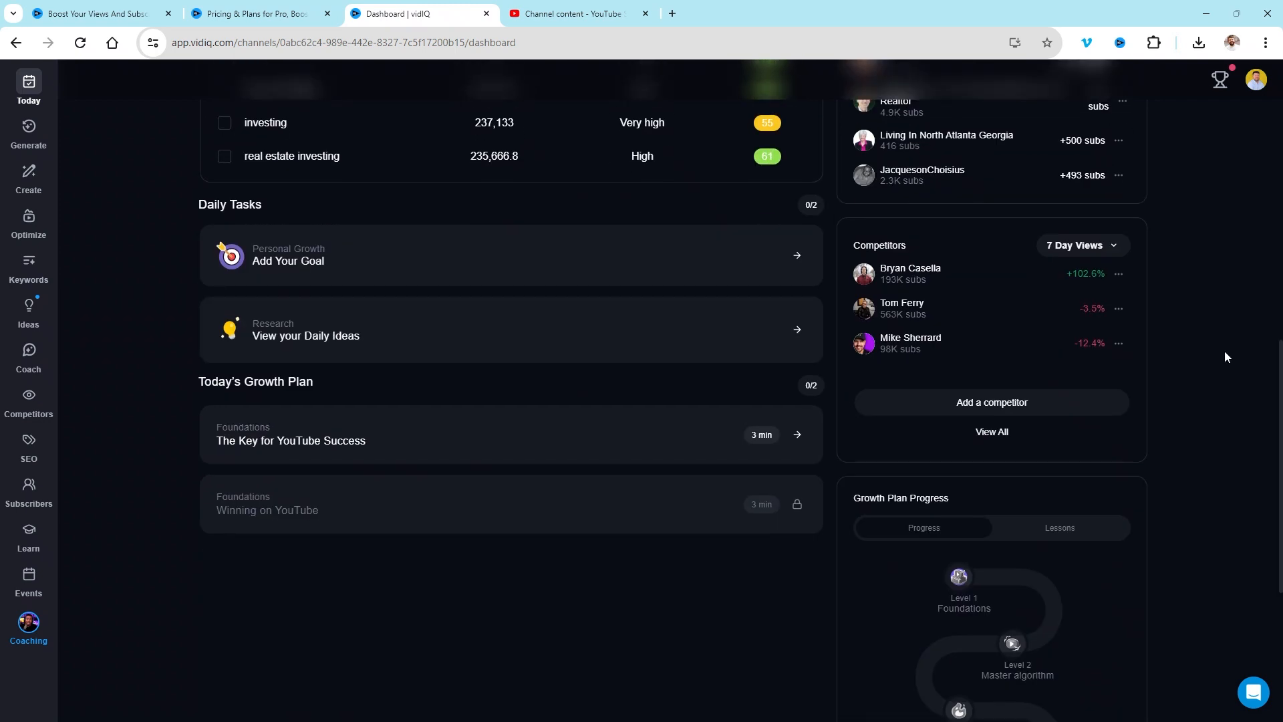
scroll(1224, 351, up, 7)
scroll(927, 574, up, 3)
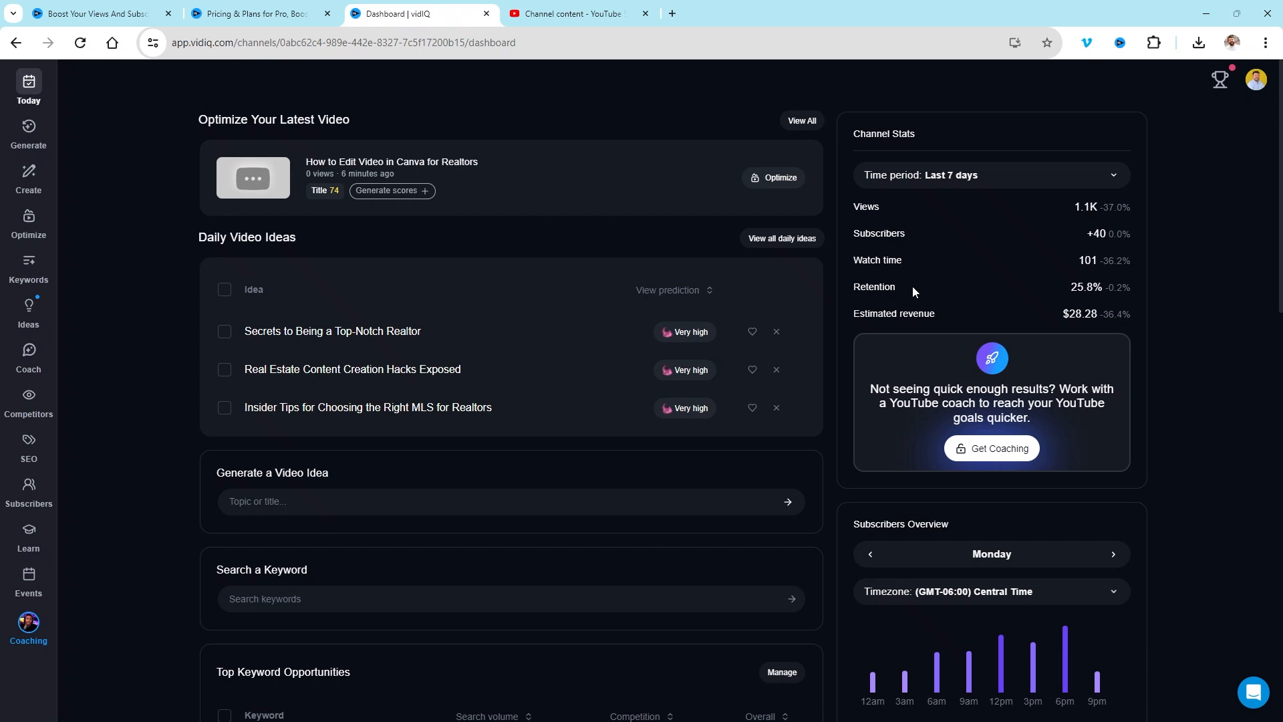
scroll(912, 287, down, 1)
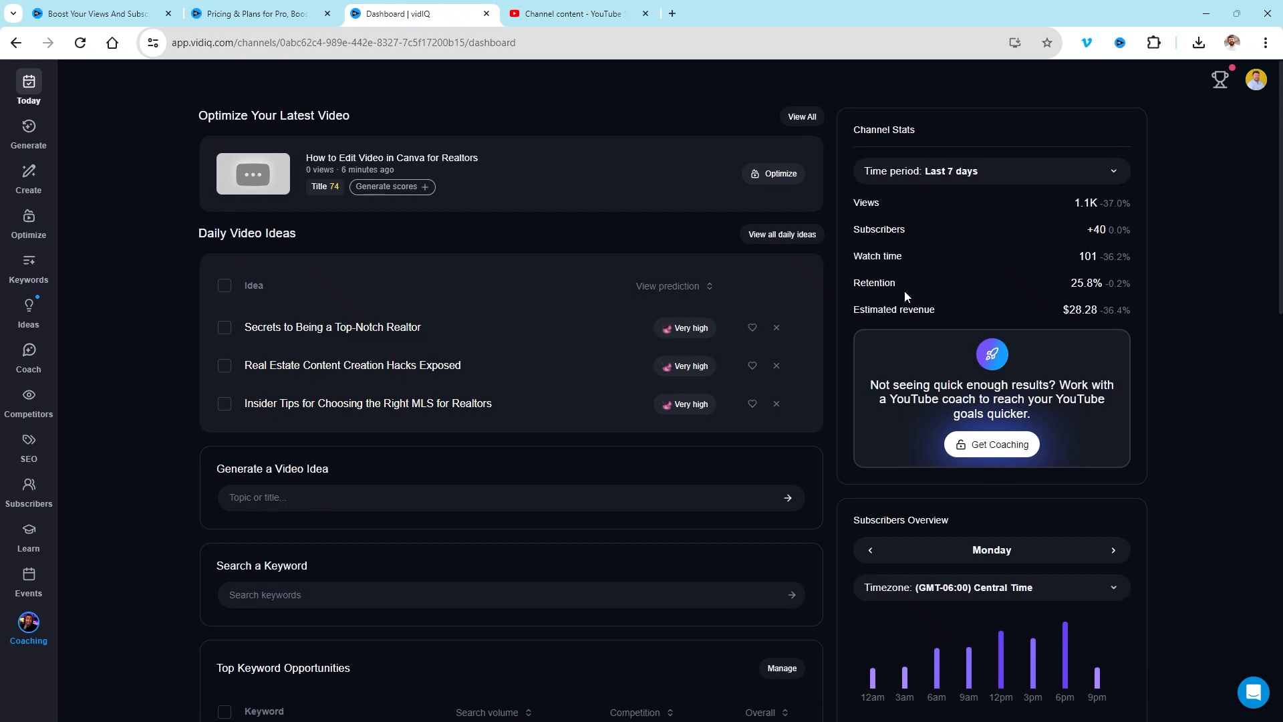
scroll(900, 292, up, 1)
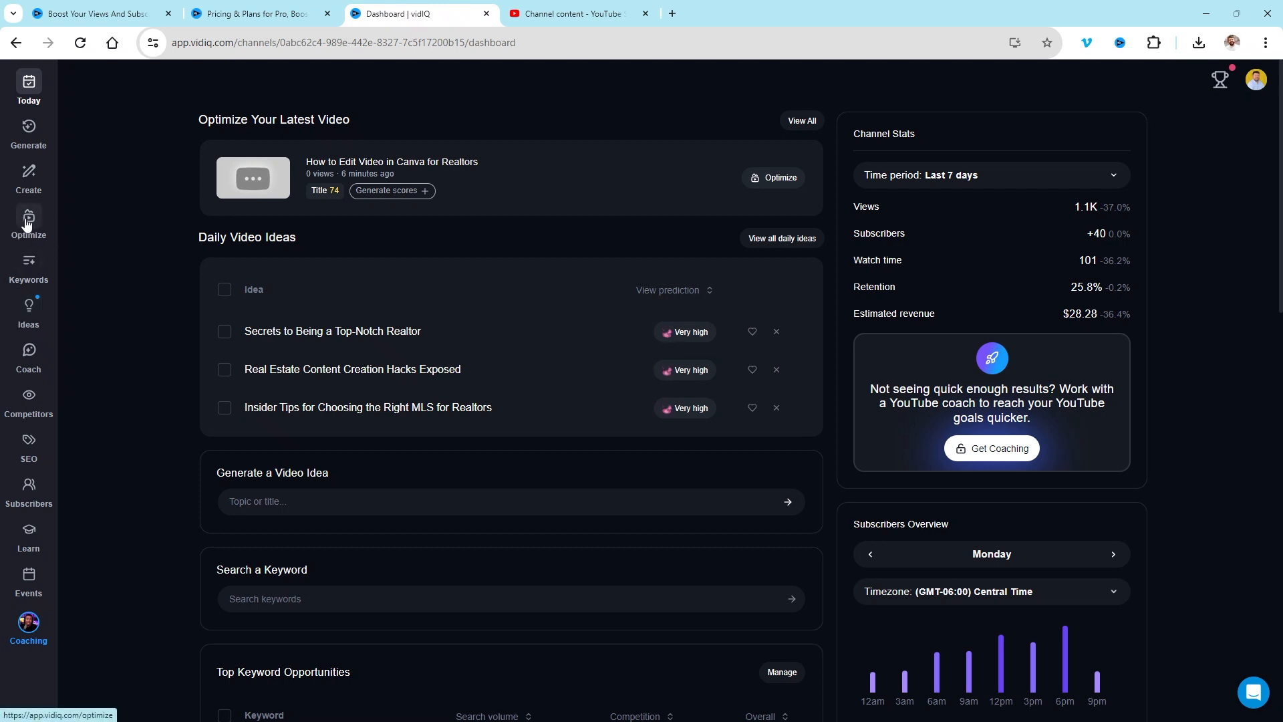
- Start a new video idea in the Create section from the topic "Buying a Home in Houston Texas"
click(28, 175)
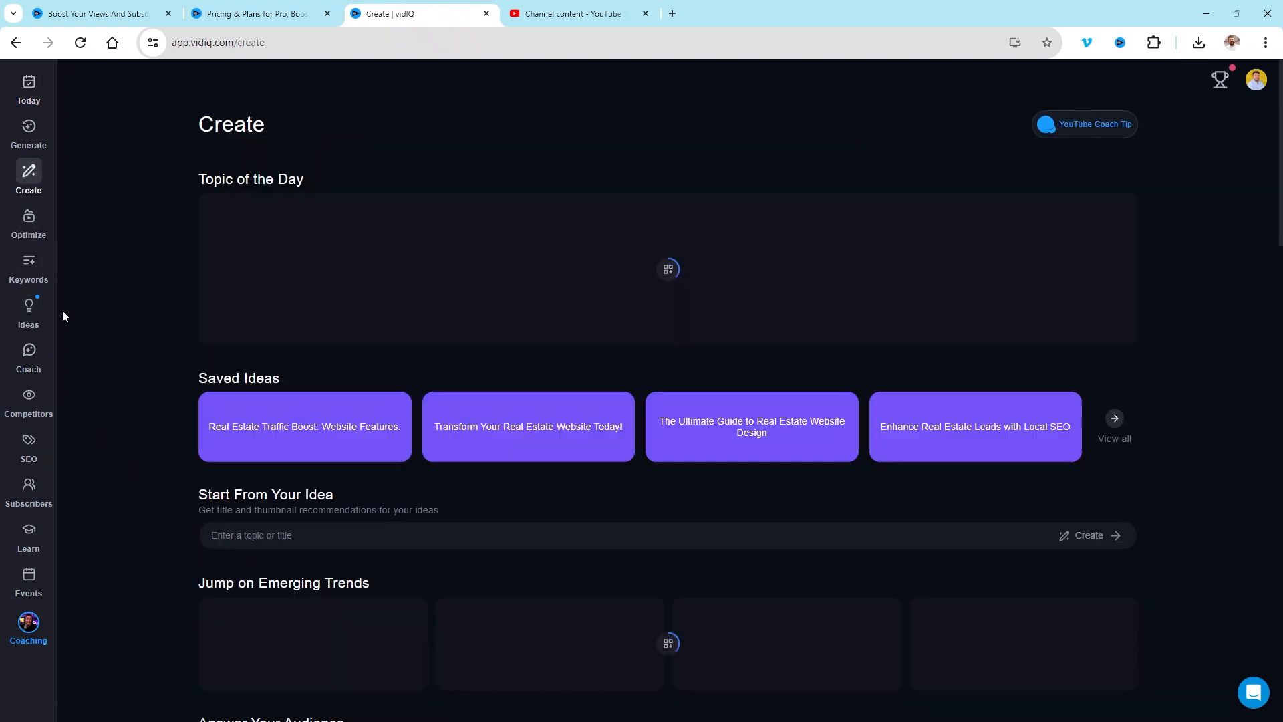
scroll(266, 319, down, 3)
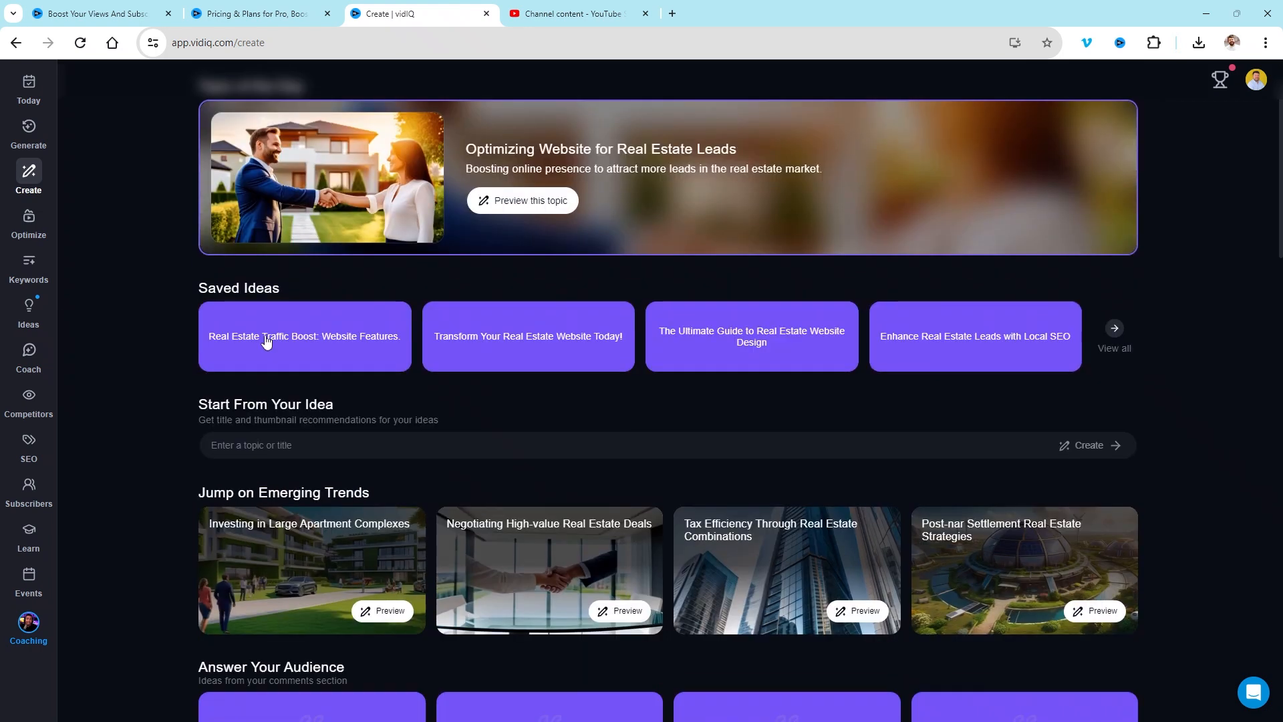
click(306, 306)
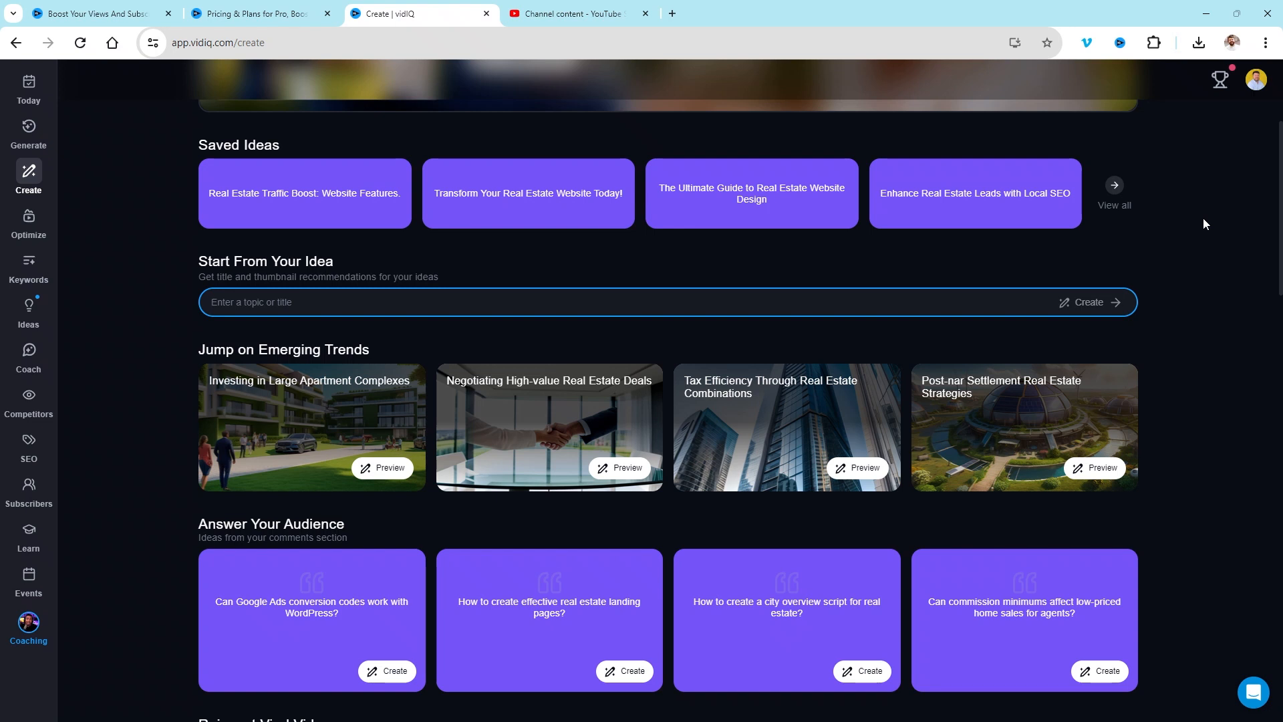
text(Buying a Home in Houston Texas)
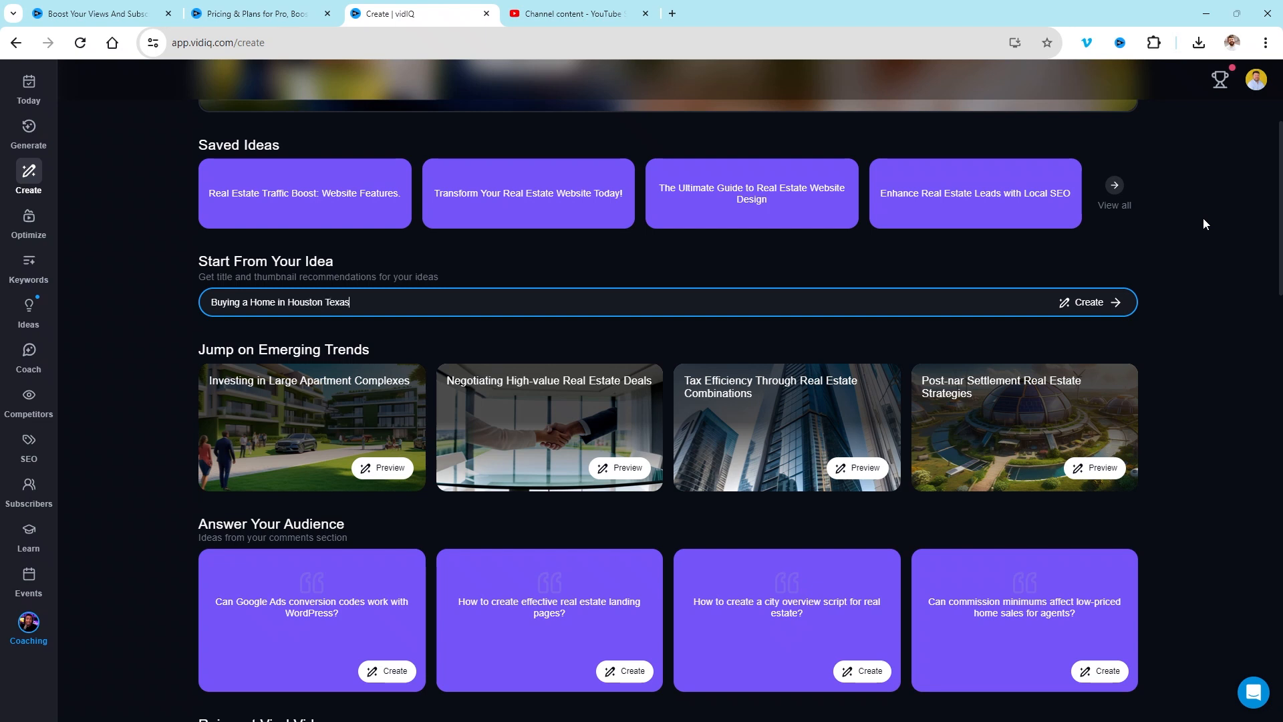
click(1118, 304)
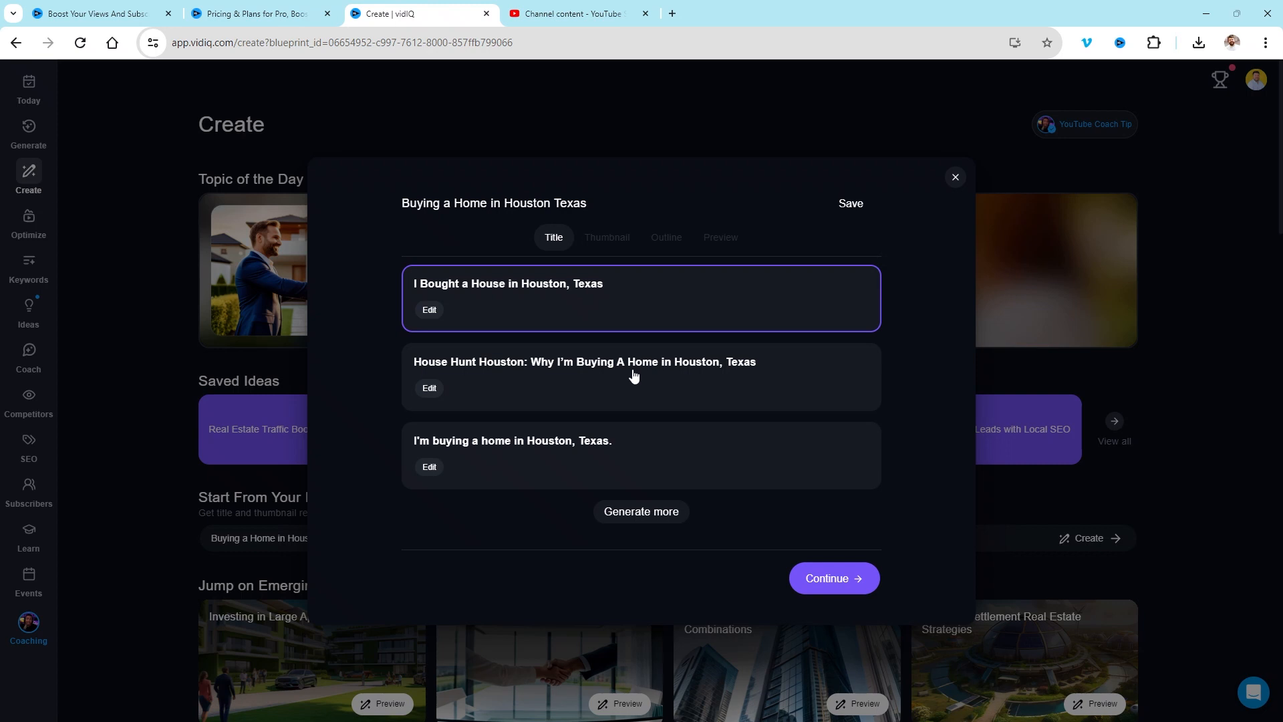
- Generate more titles, choose "We Bought a Home in Houston, Texas", and accept the suggested thumbnail to produce the outline
click(612, 522)
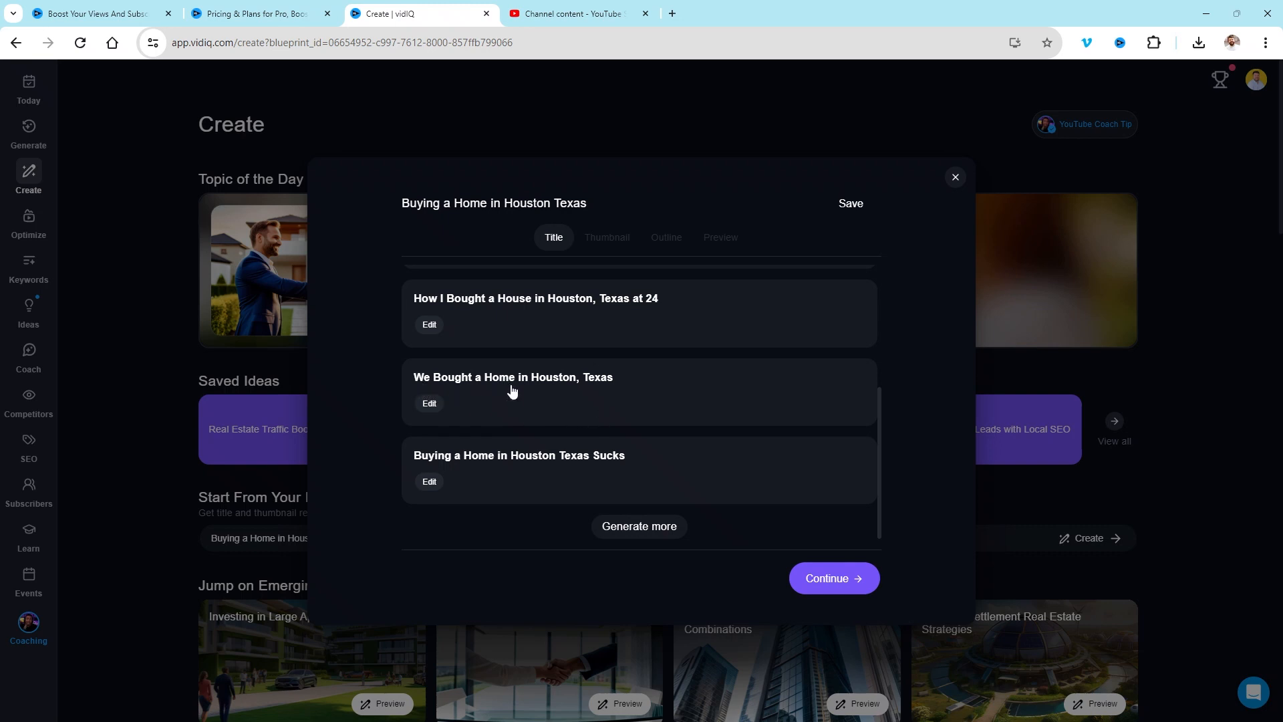
click(570, 386)
click(833, 578)
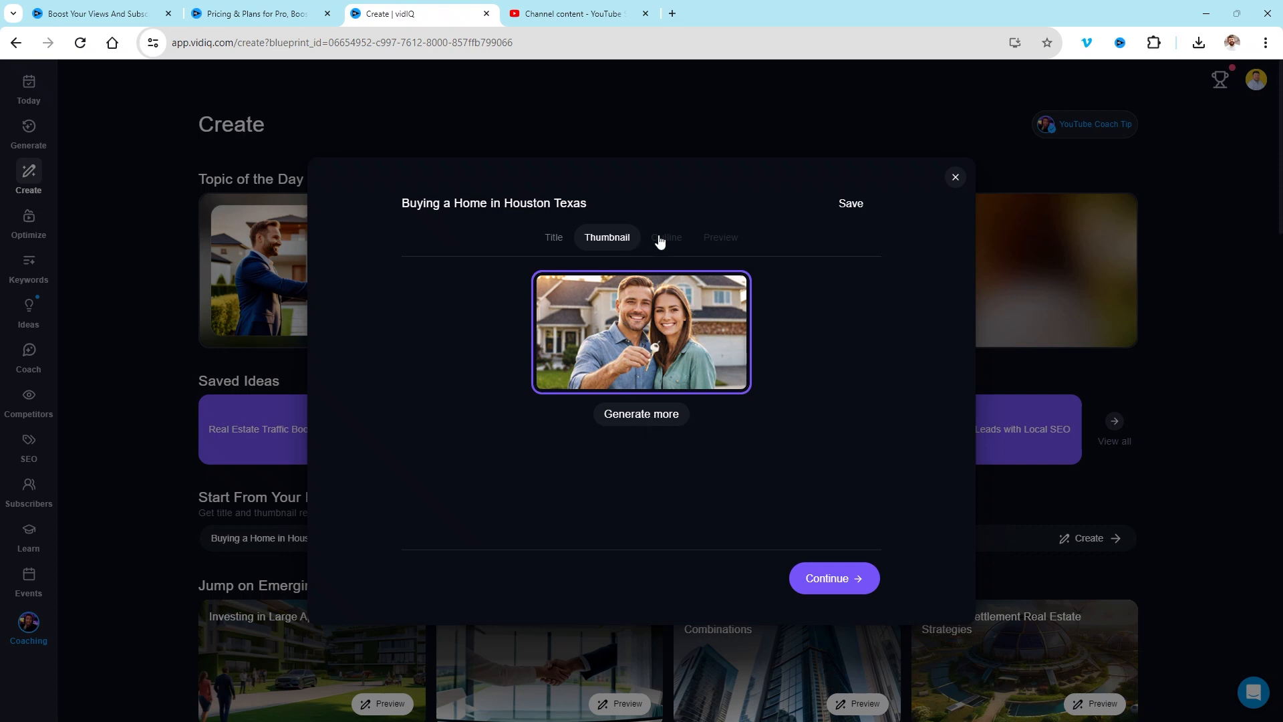
click(819, 588)
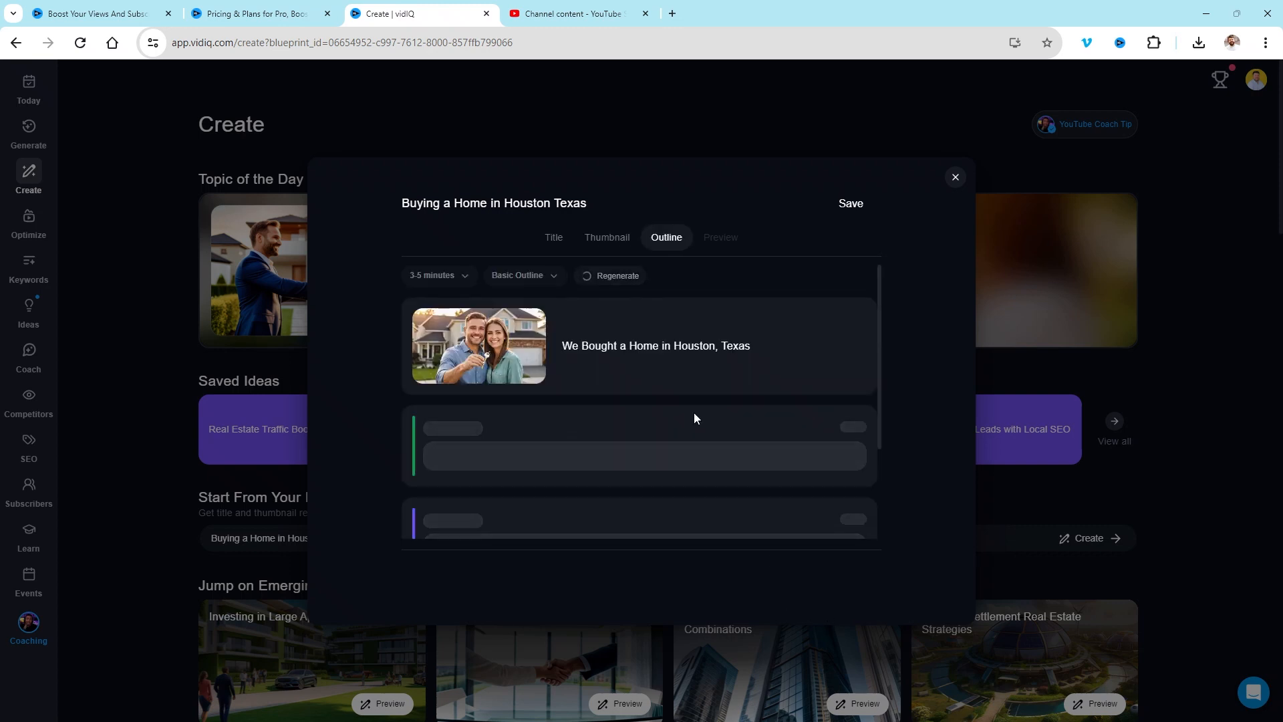
- Read through the generated video outline from start to end and exit the idea without saving
scroll(725, 392, down, 1)
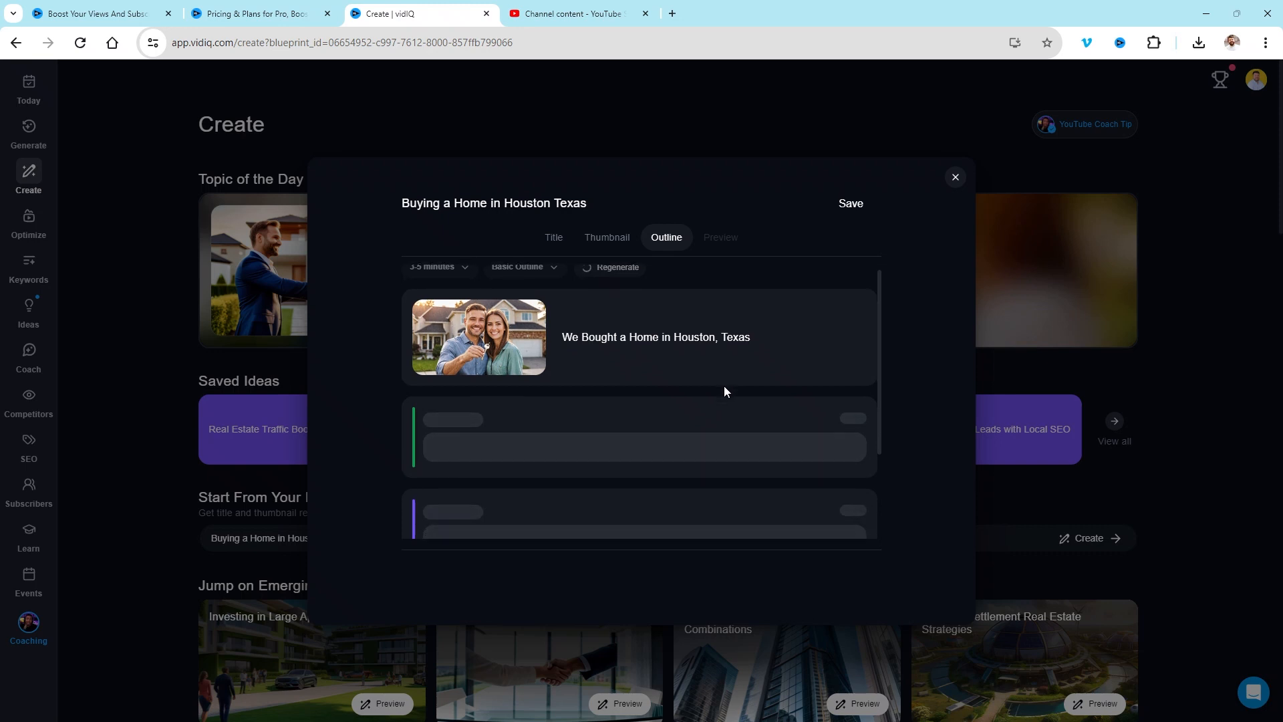
scroll(724, 391, up, 1)
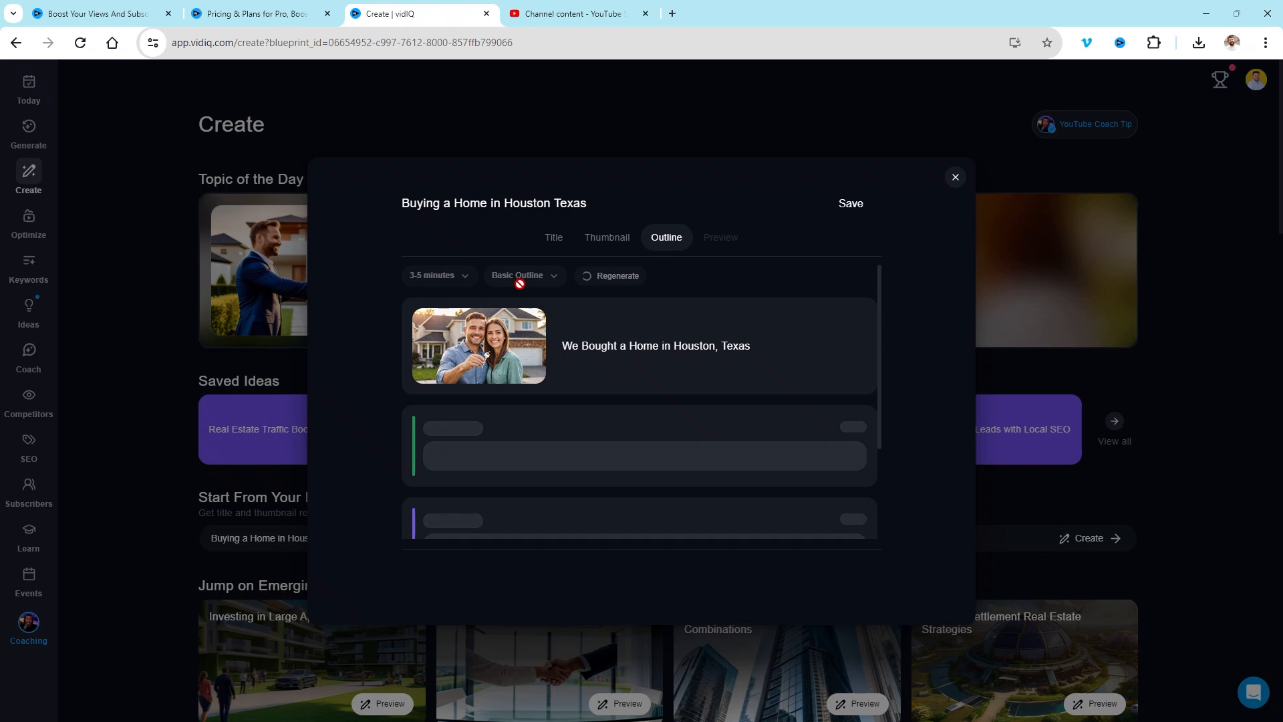
scroll(852, 356, down, 3)
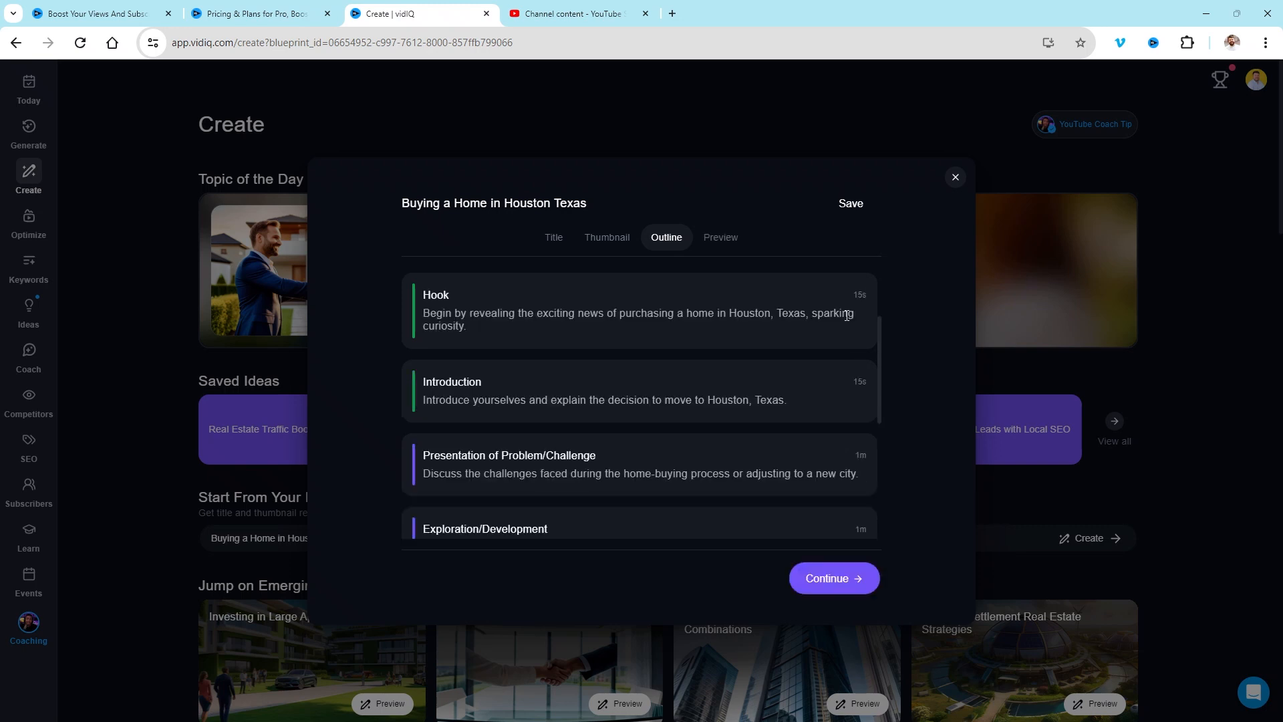
scroll(499, 392, down, 3)
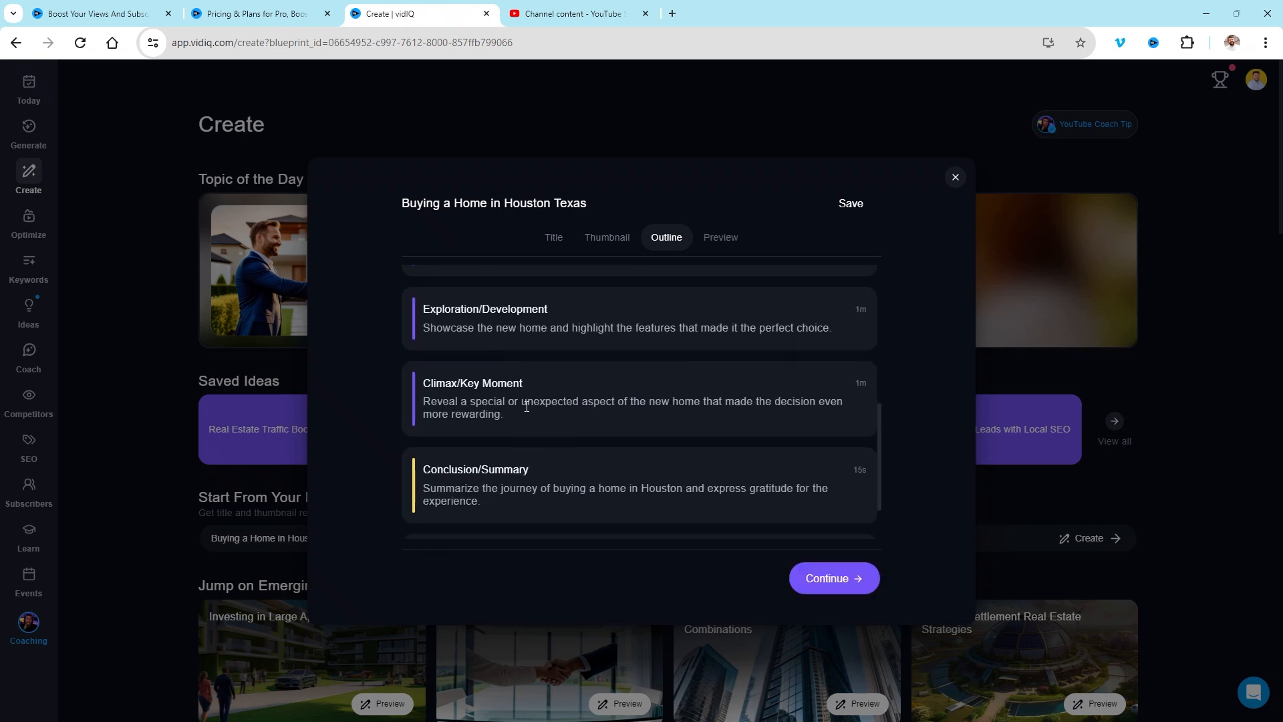
scroll(527, 403, down, 1)
scroll(540, 488, up, 5)
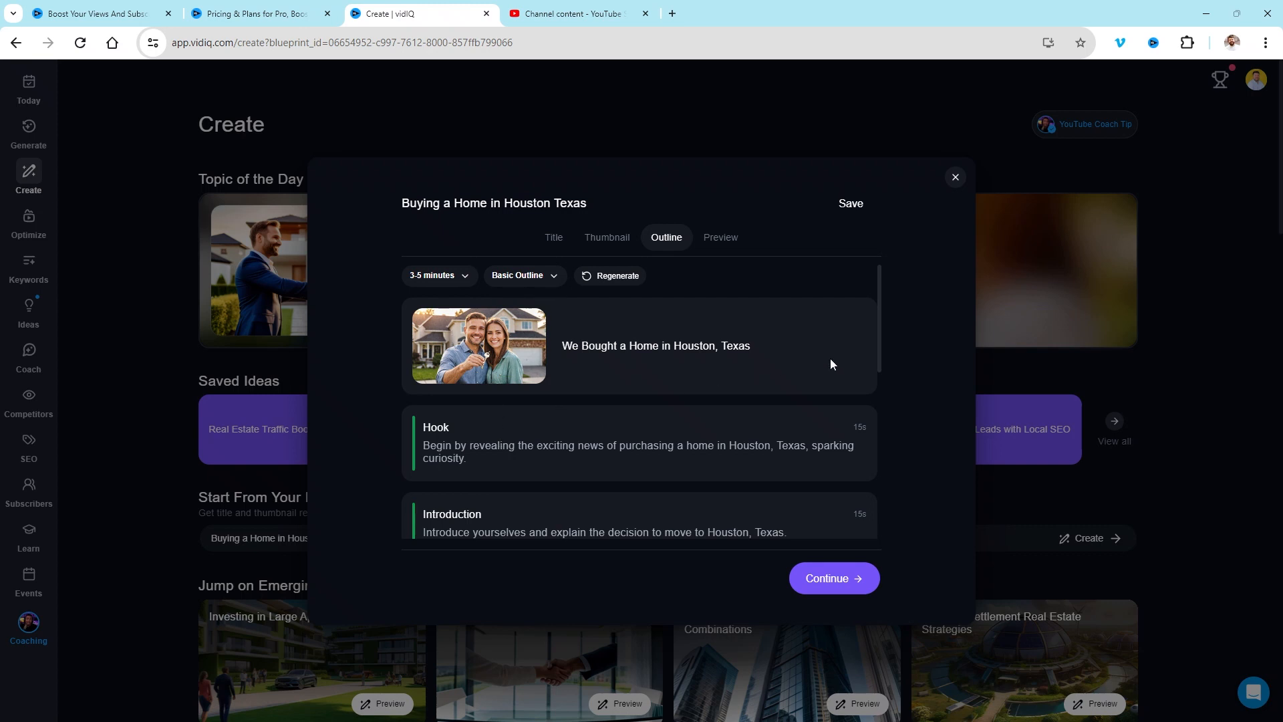
click(957, 178)
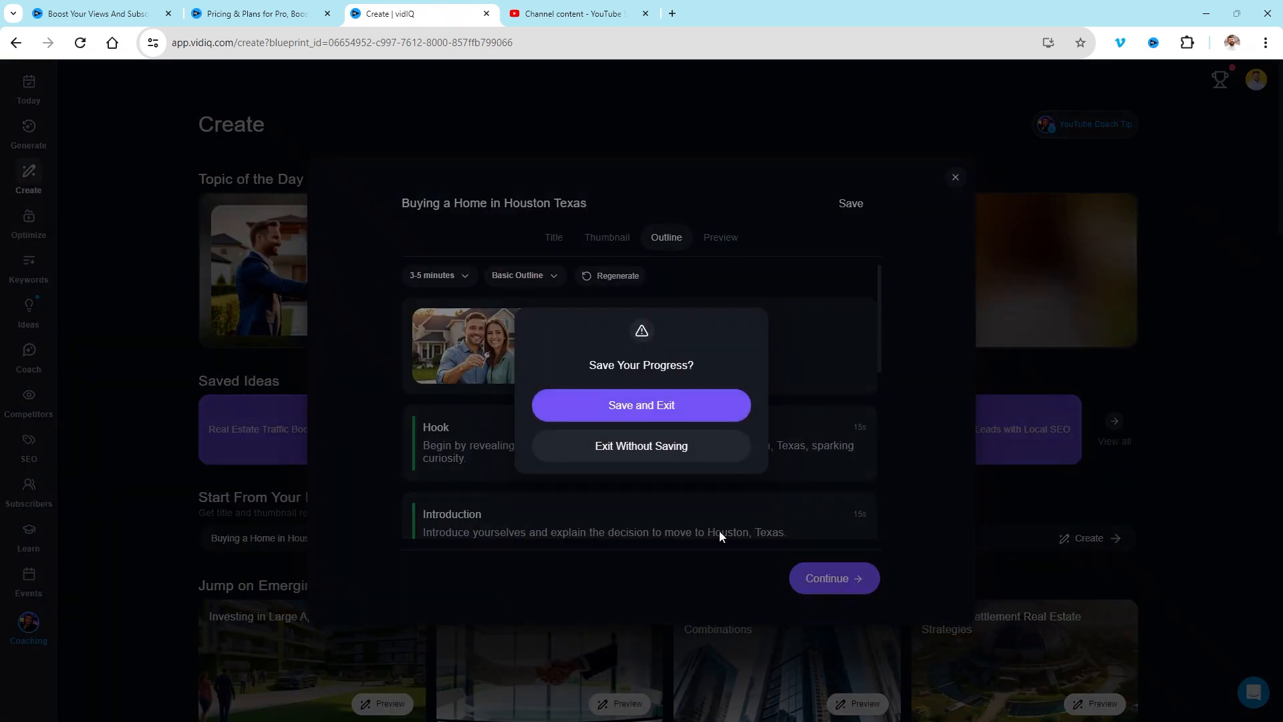
click(659, 457)
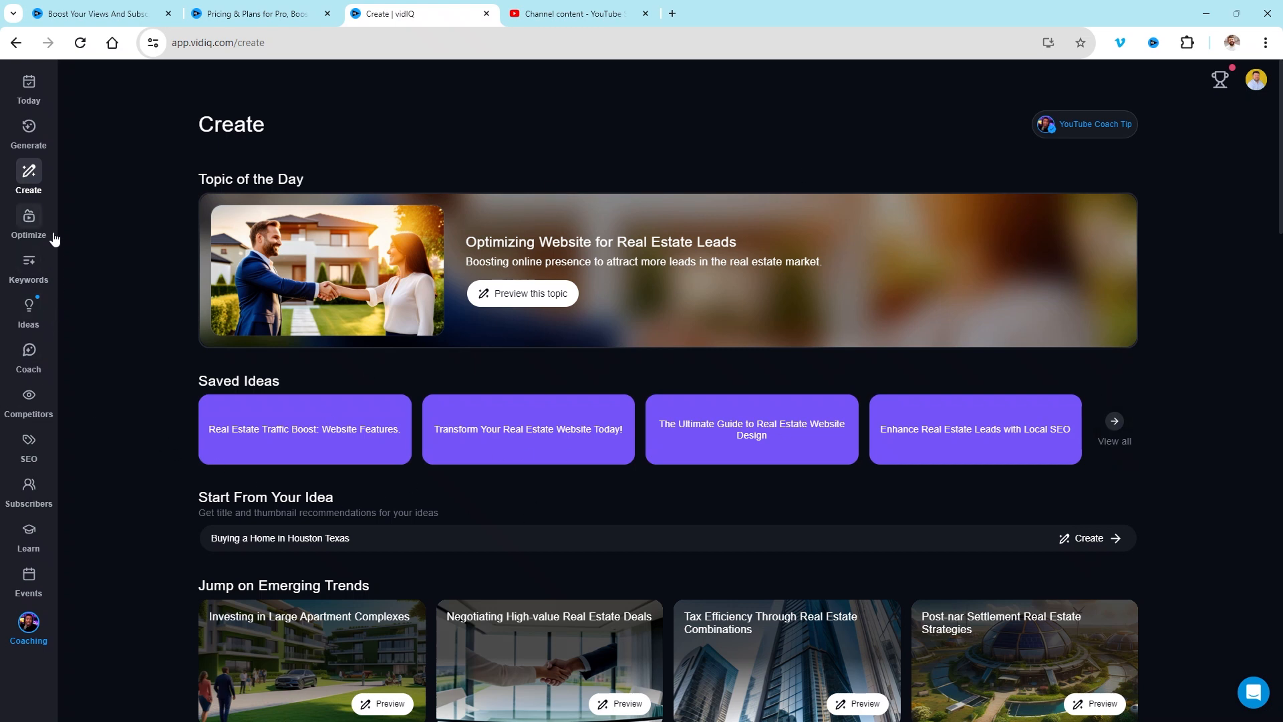
- Open the Ideas section and examine the personalized daily video ideas and their view predictions
click(38, 313)
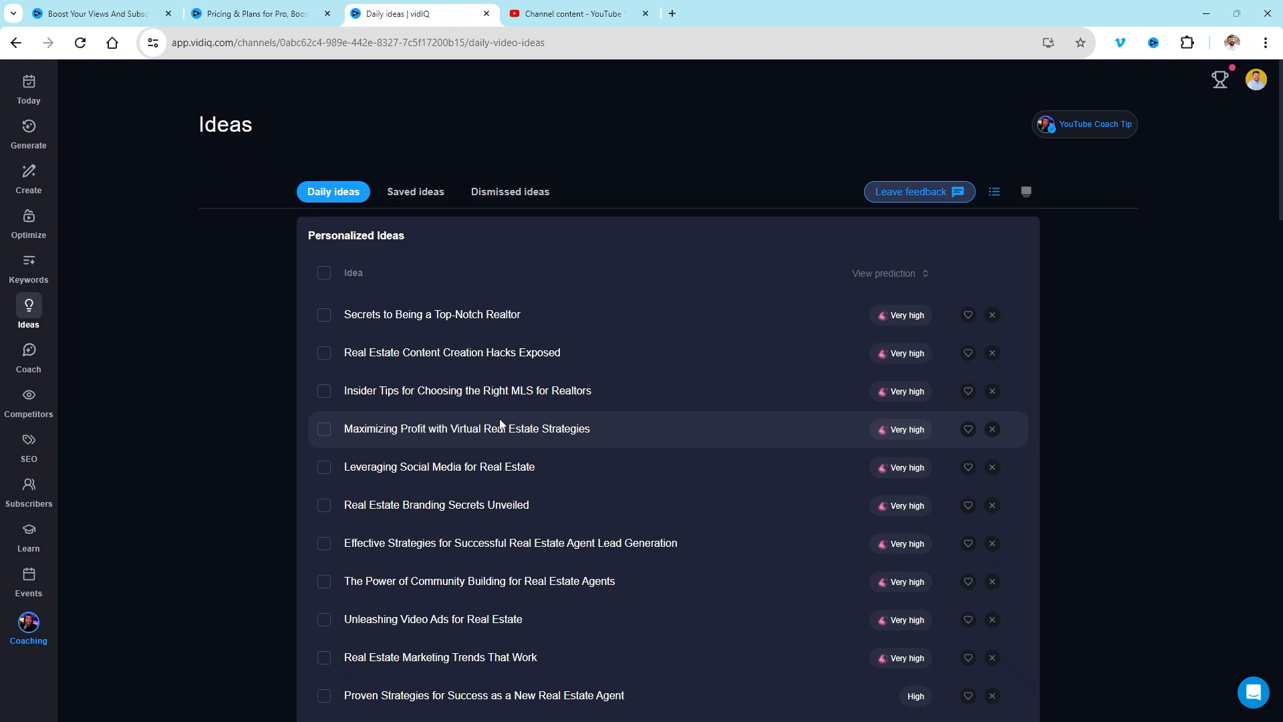
scroll(414, 326, down, 8)
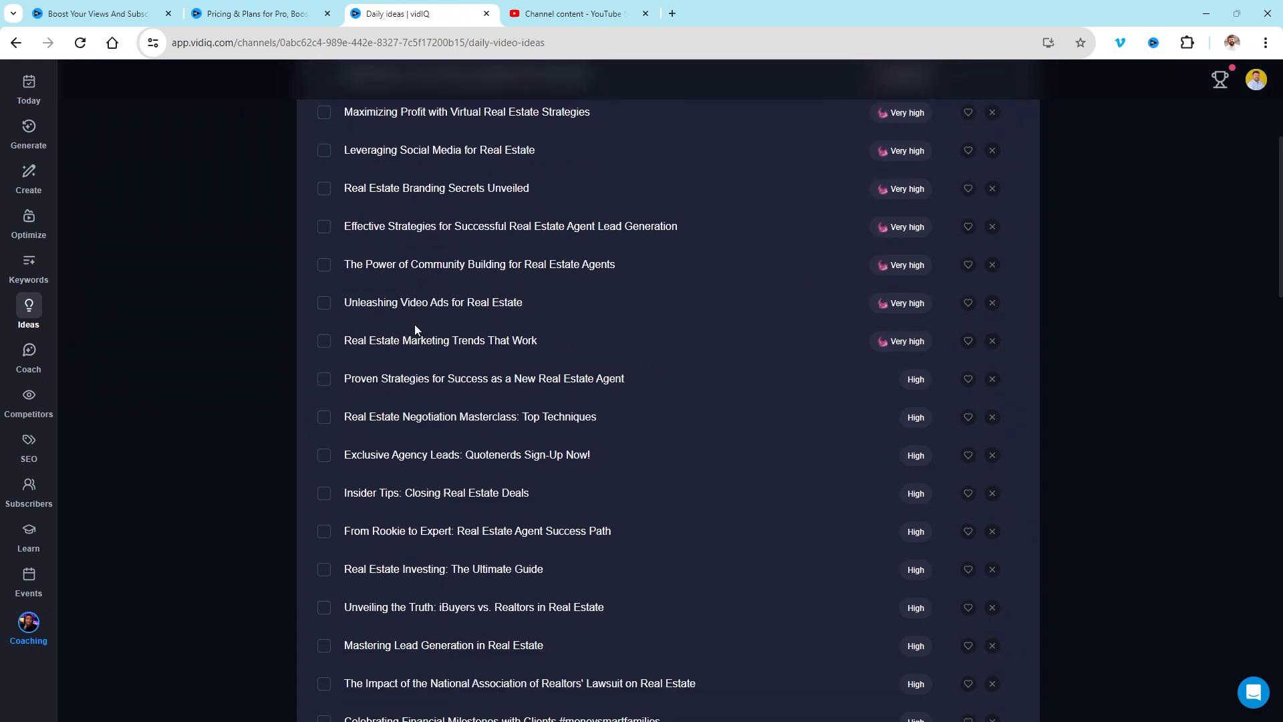
scroll(414, 326, down, 2)
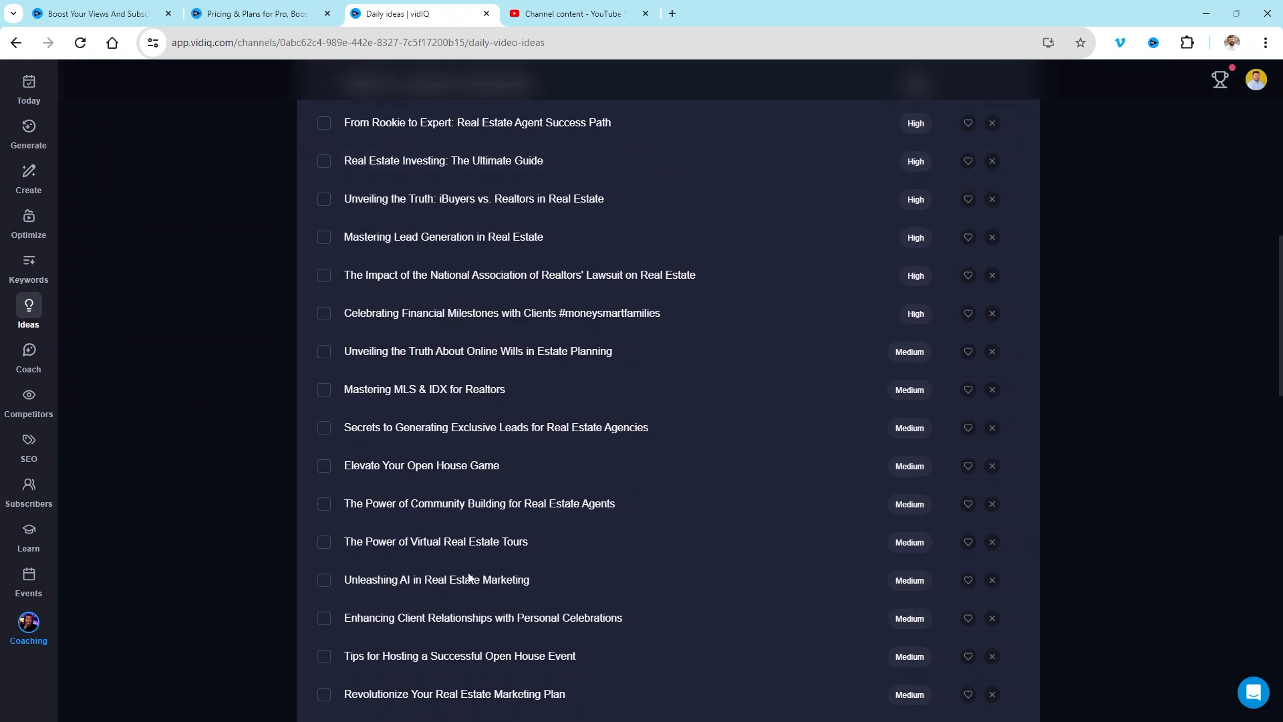
scroll(484, 235, down, 4)
scroll(483, 233, up, 4)
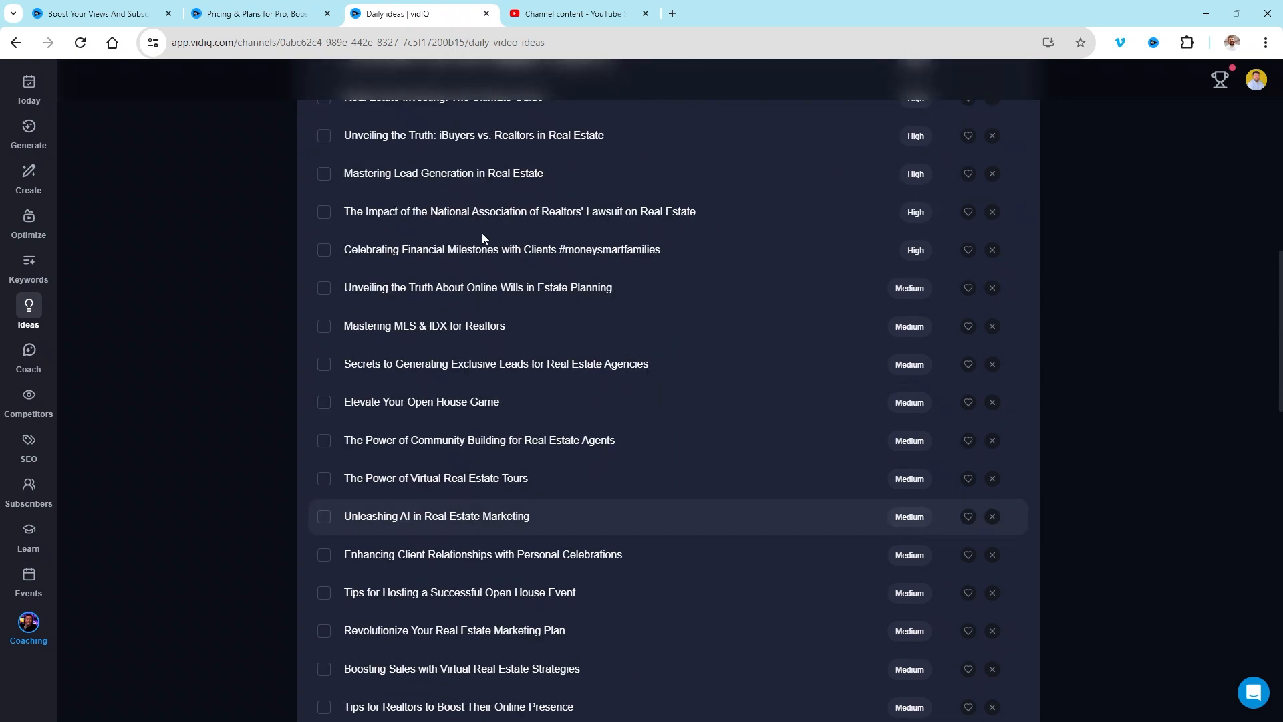
scroll(532, 323, up, 10)
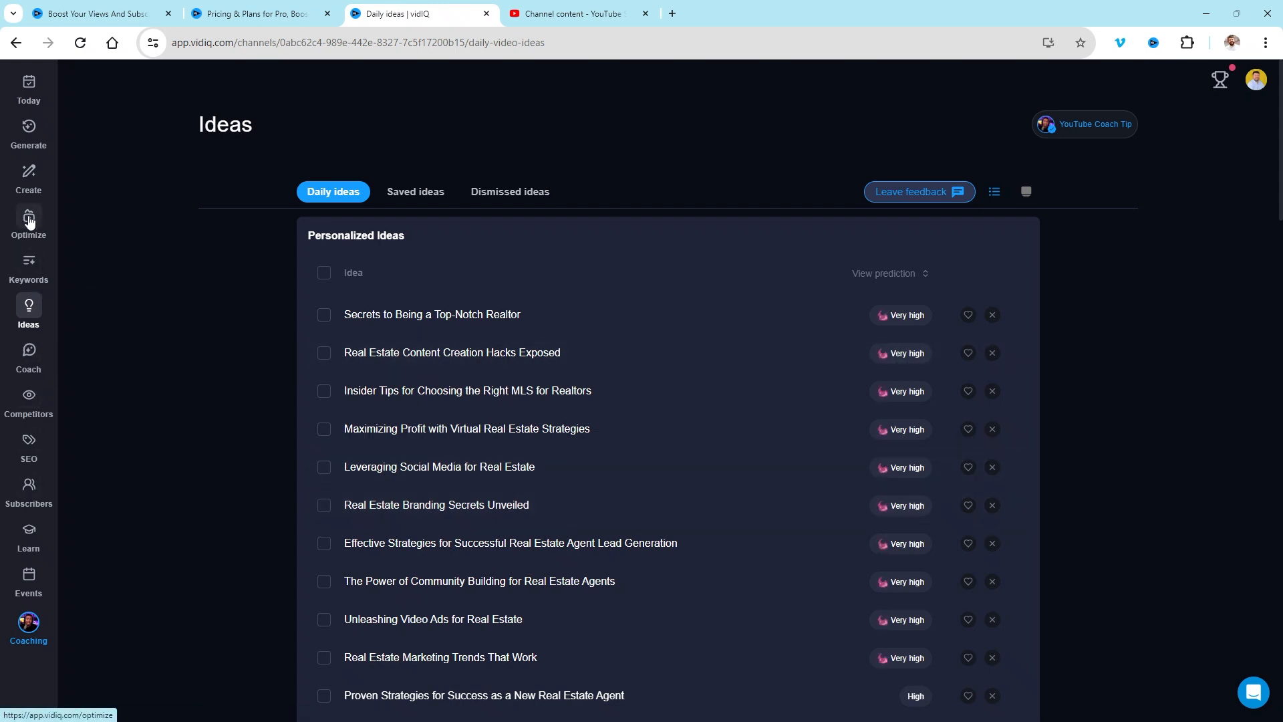
- Open the Optimize section and examine the title and thumbnail scores across the channel's videos
click(29, 219)
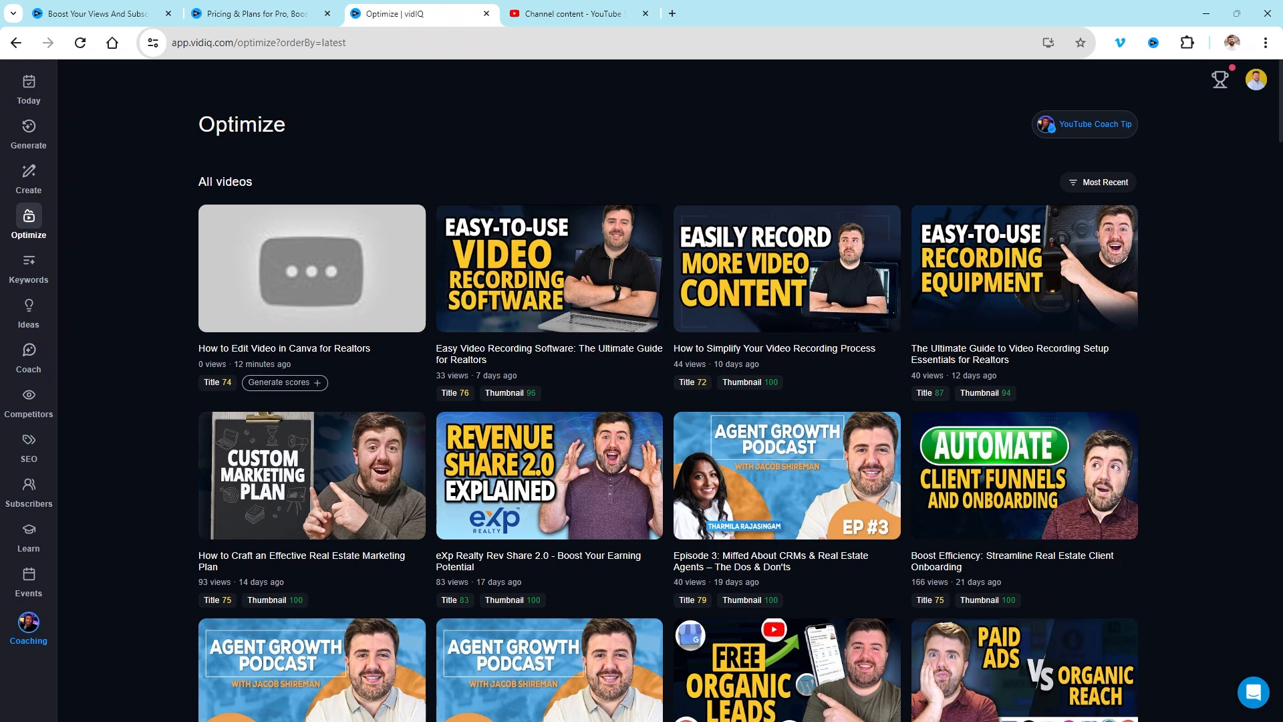
scroll(1130, 294, down, 3)
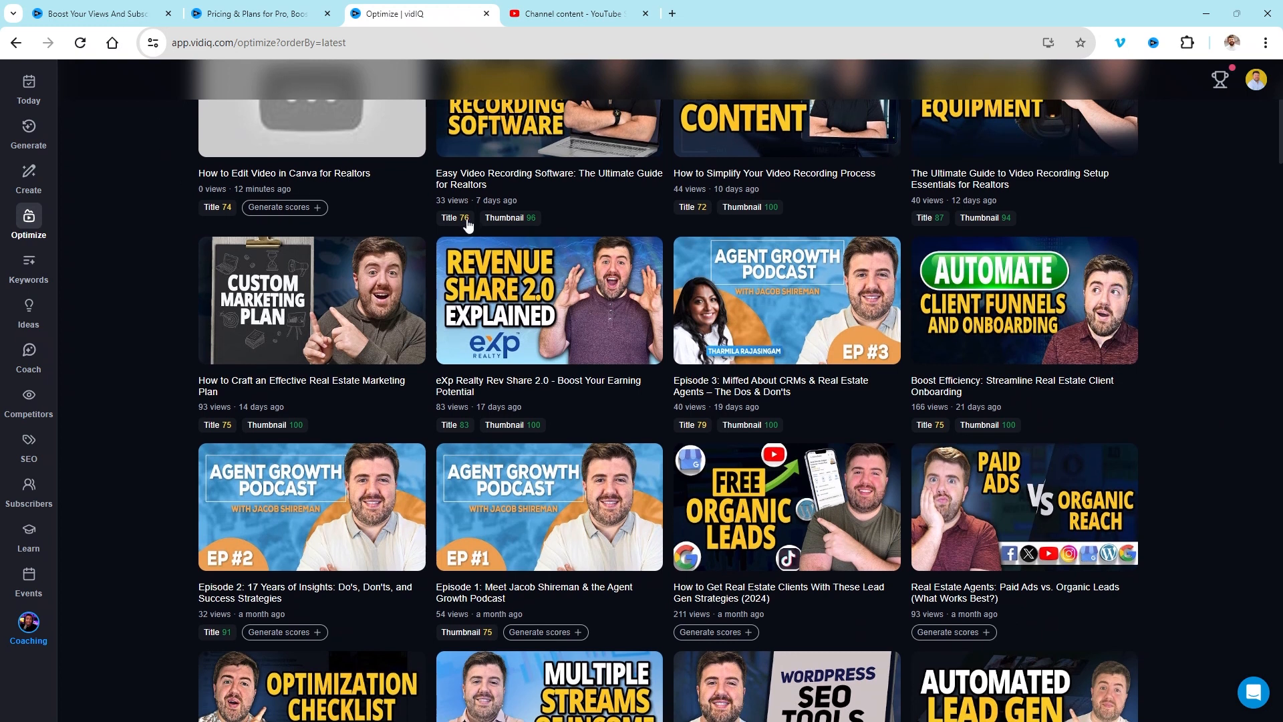
scroll(525, 228, up, 3)
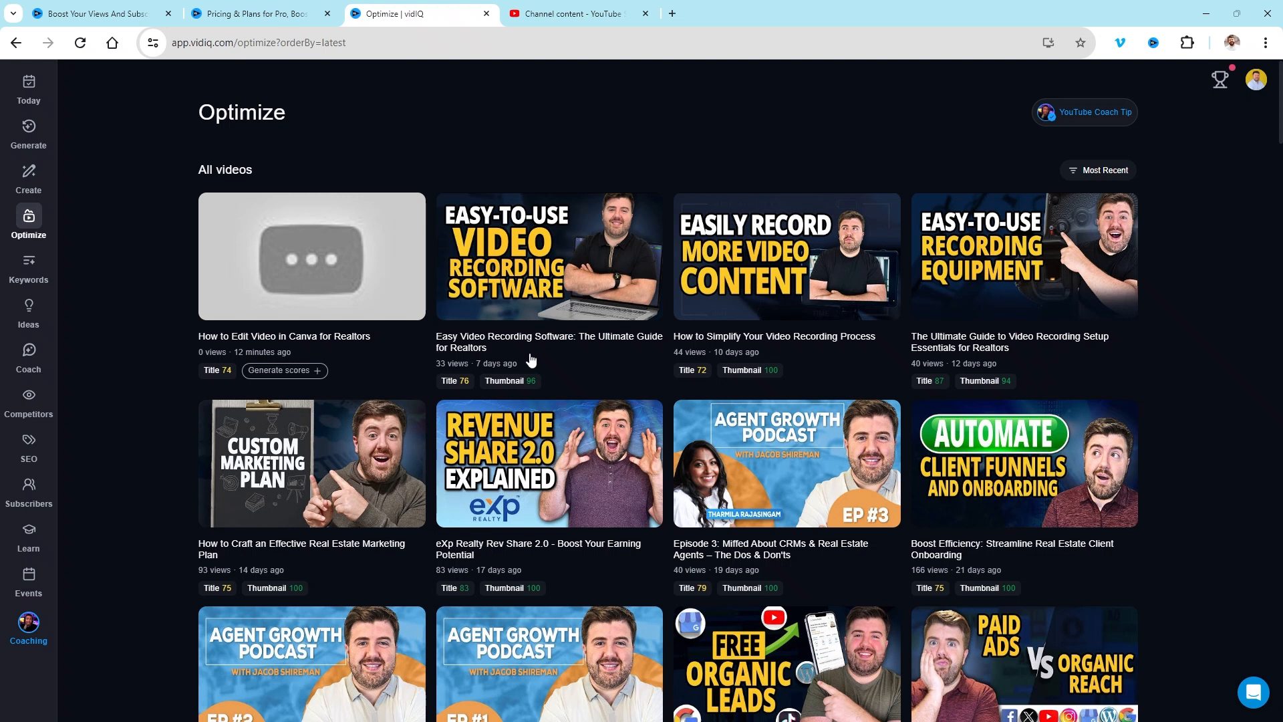
scroll(531, 361, down, 2)
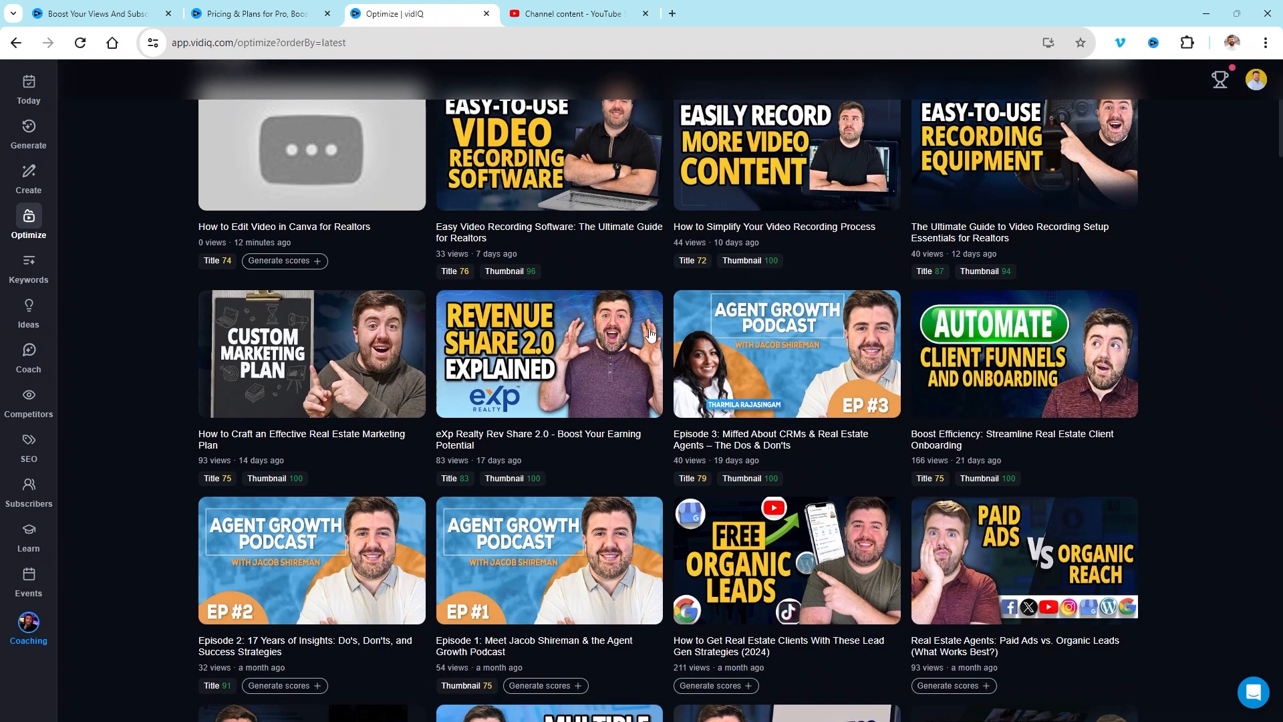
scroll(650, 335, down, 7)
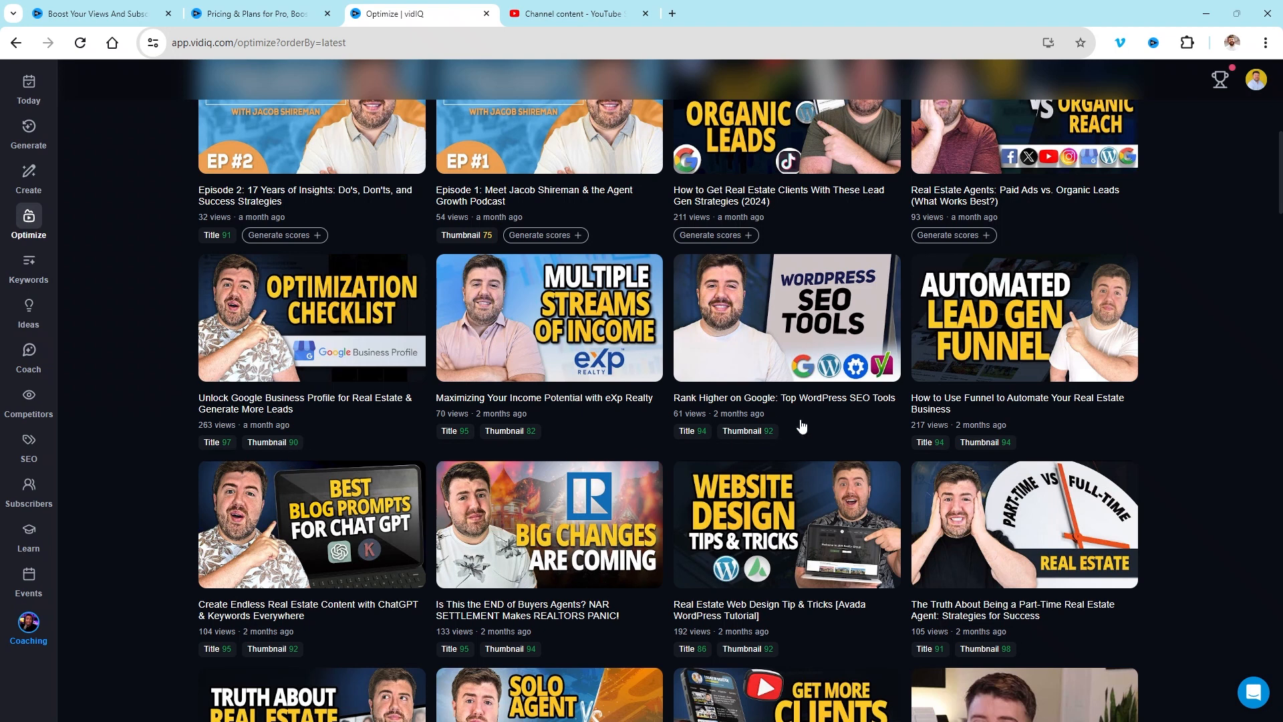
- Compare the title and thumbnail scores of older videos with those of the most recent uploads
scroll(802, 426, down, 10)
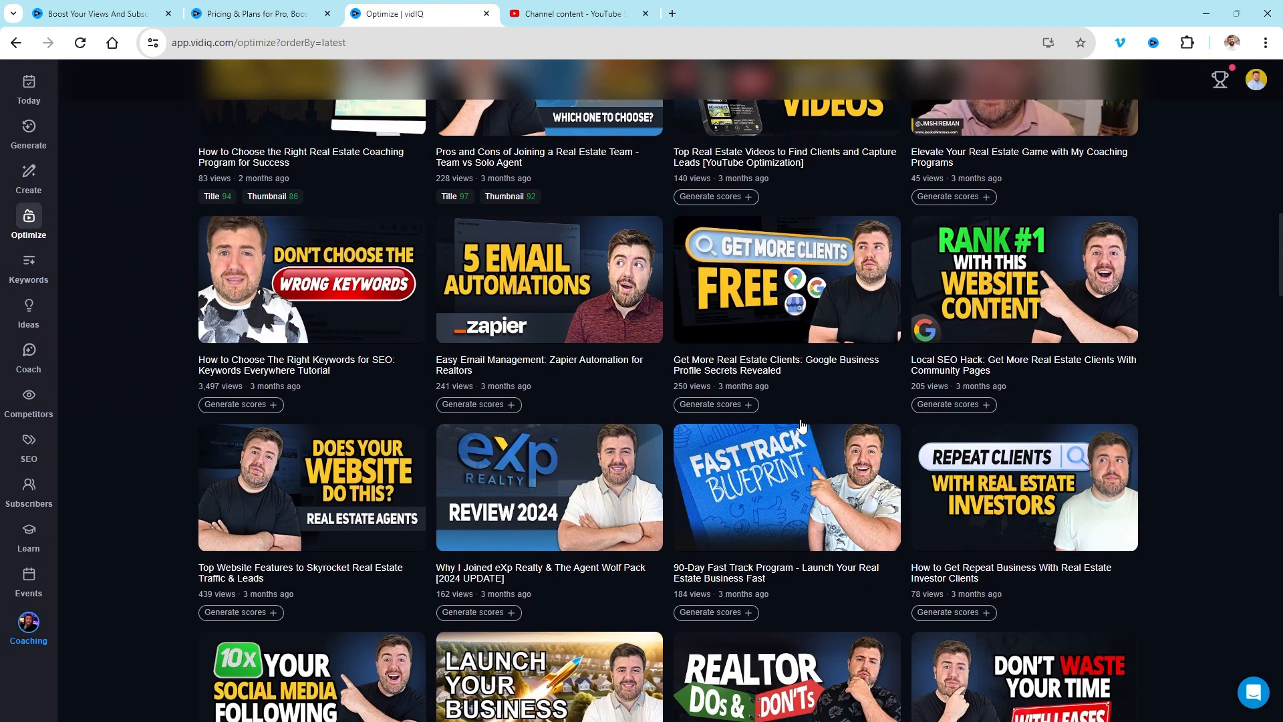
scroll(413, 442, down, 3)
scroll(412, 442, up, 3)
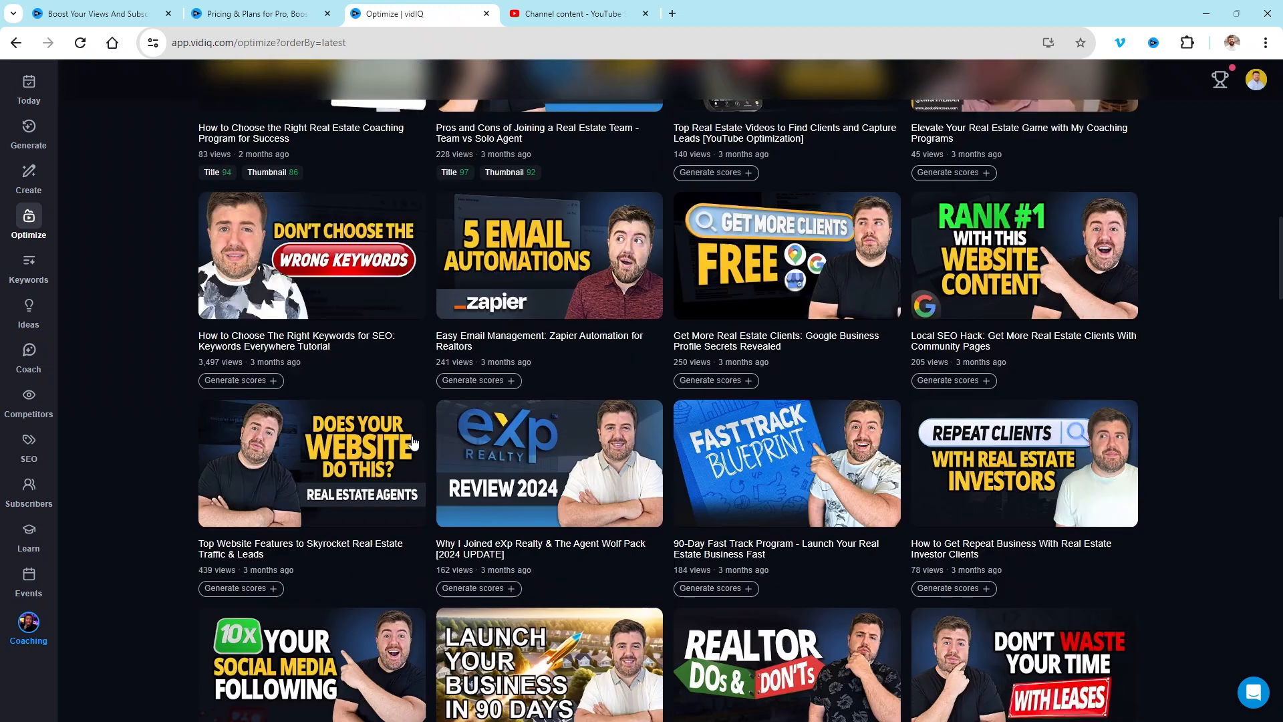
scroll(412, 442, up, 15)
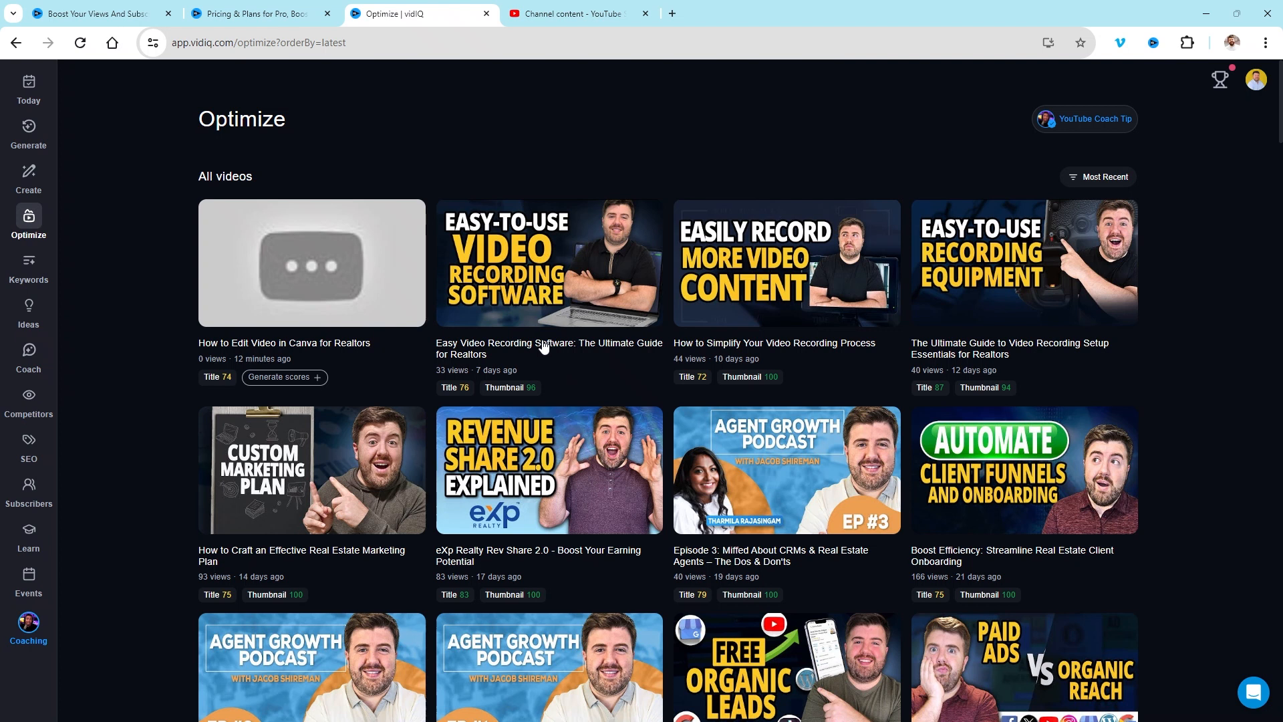
scroll(561, 243, down, 2)
scroll(560, 243, down, 1)
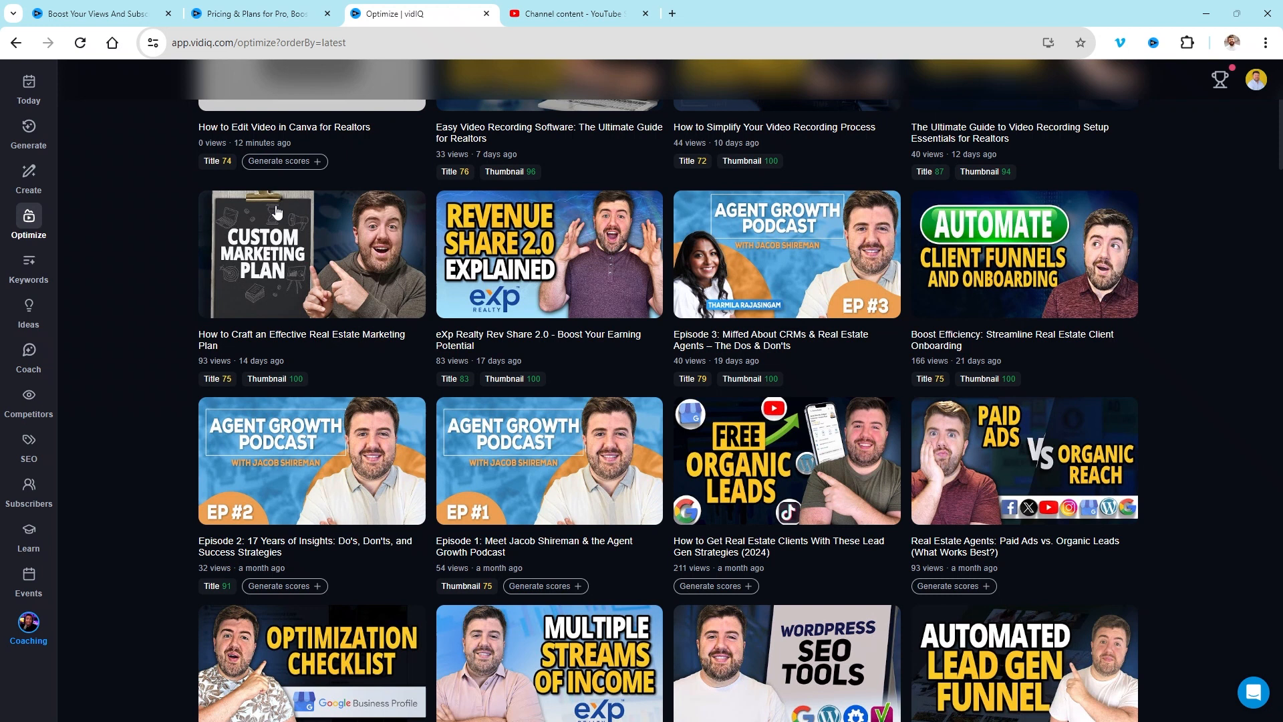
- In the YouTube Studio draft, get title suggestions and apply "Canva Video Editing Tips for Realtors: Stand Out Online" as the title
click(556, 8)
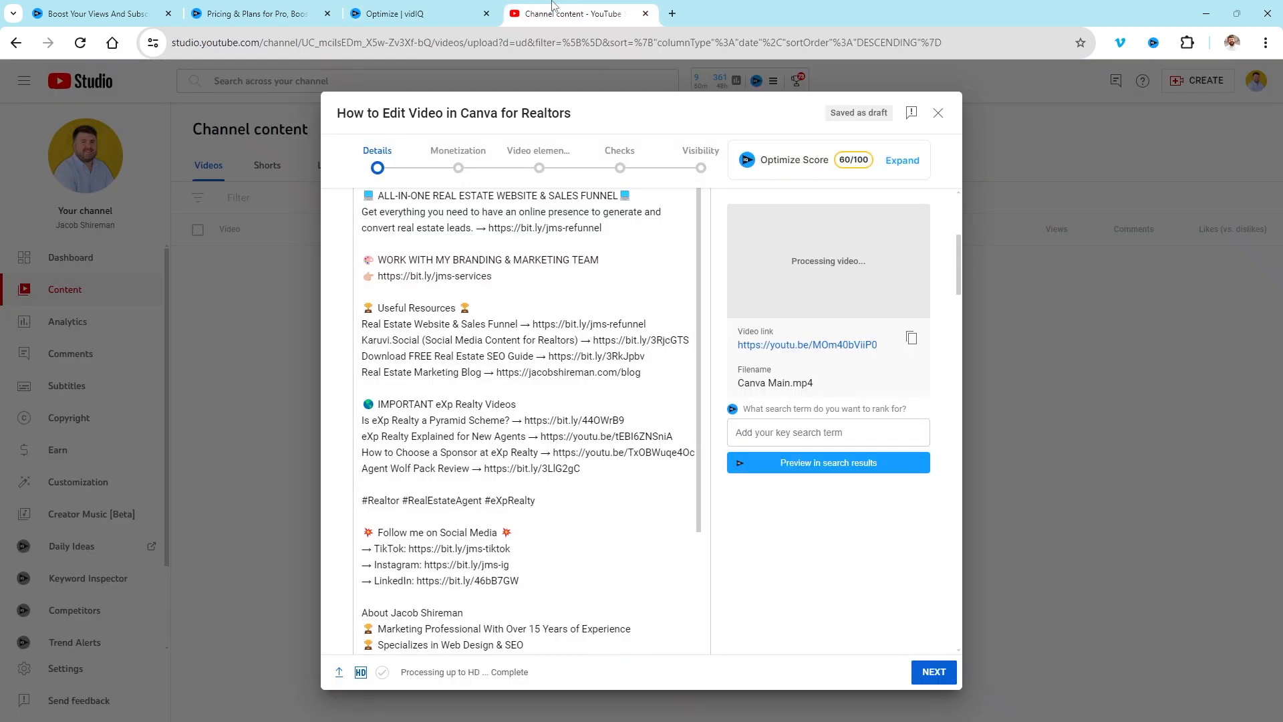
scroll(334, 302, up, 5)
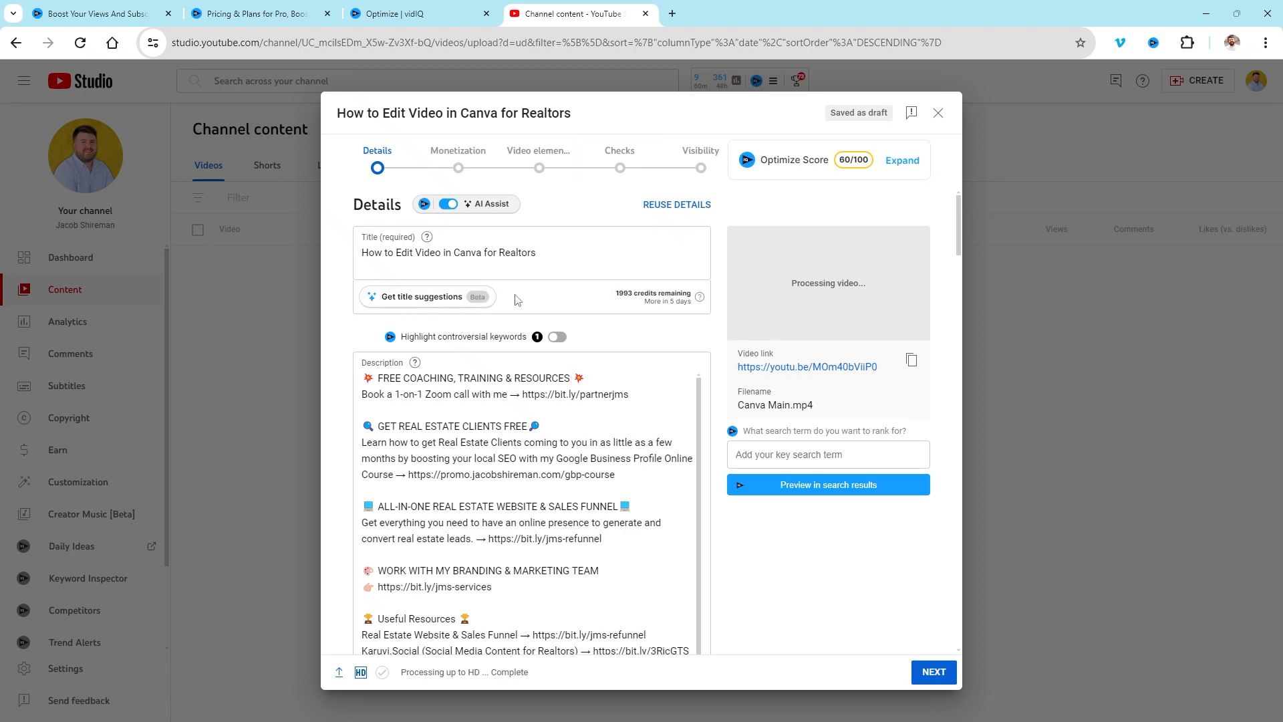
click(428, 297)
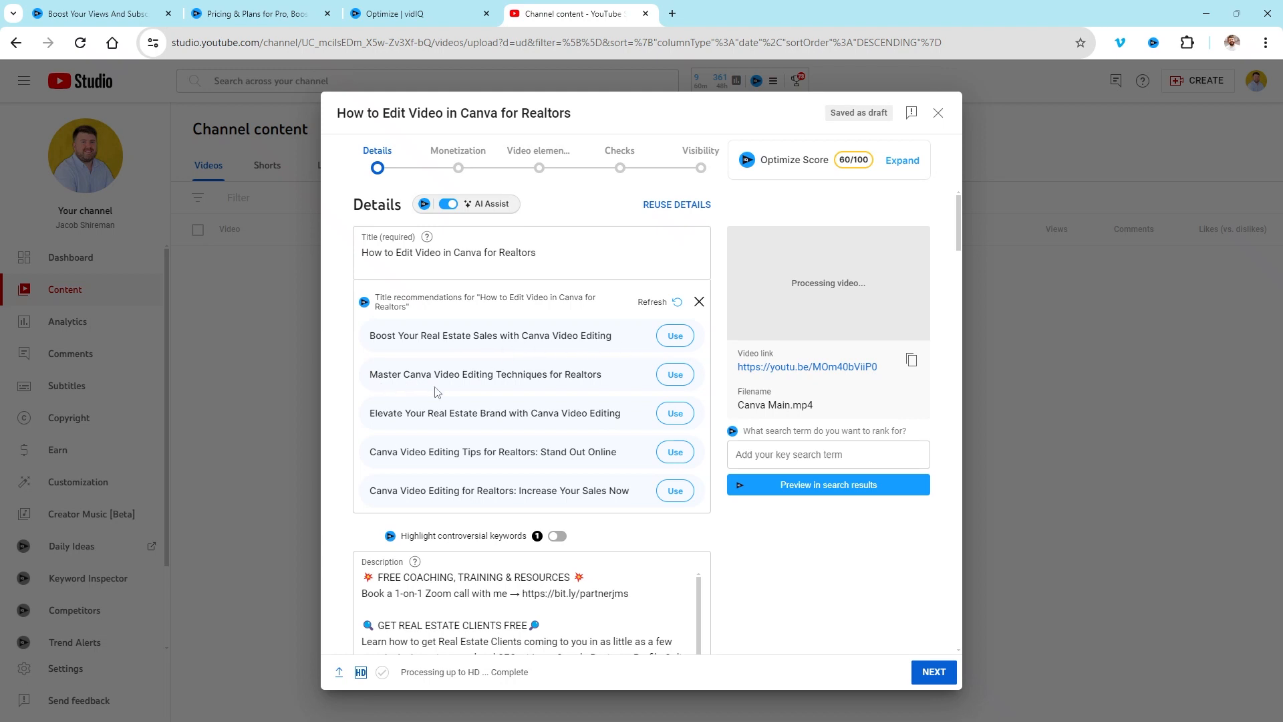
click(675, 374)
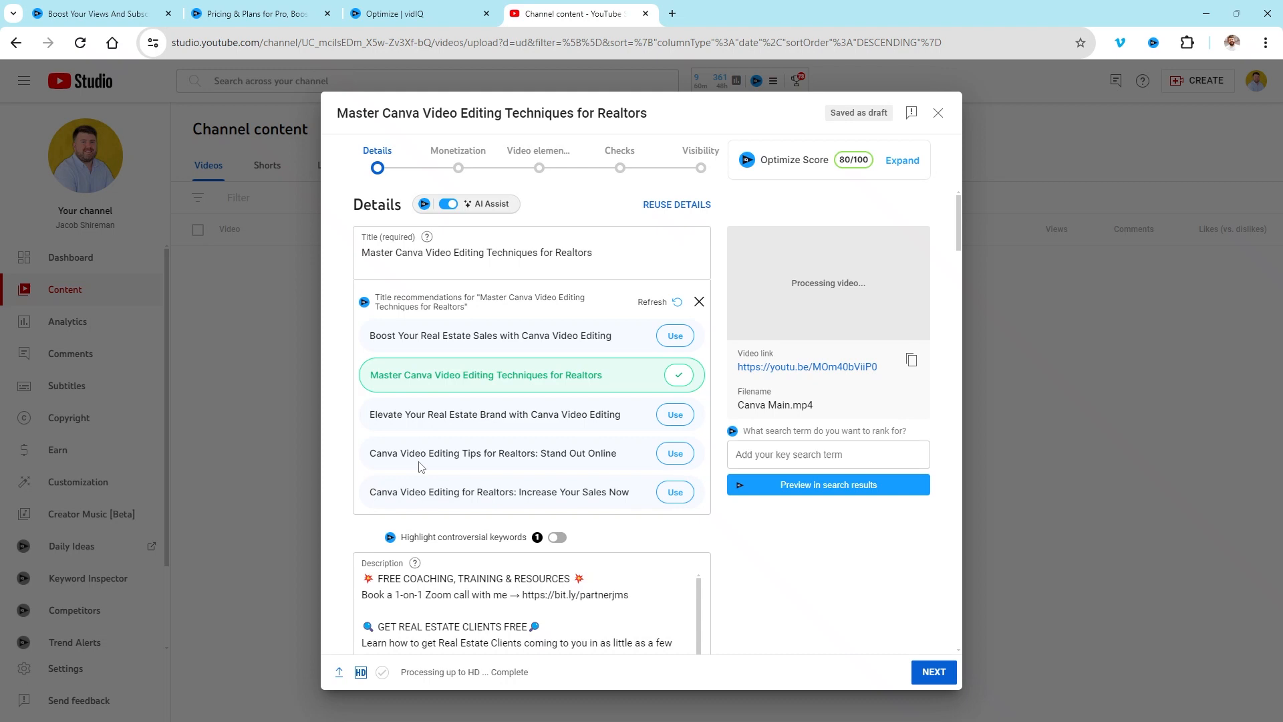
click(675, 454)
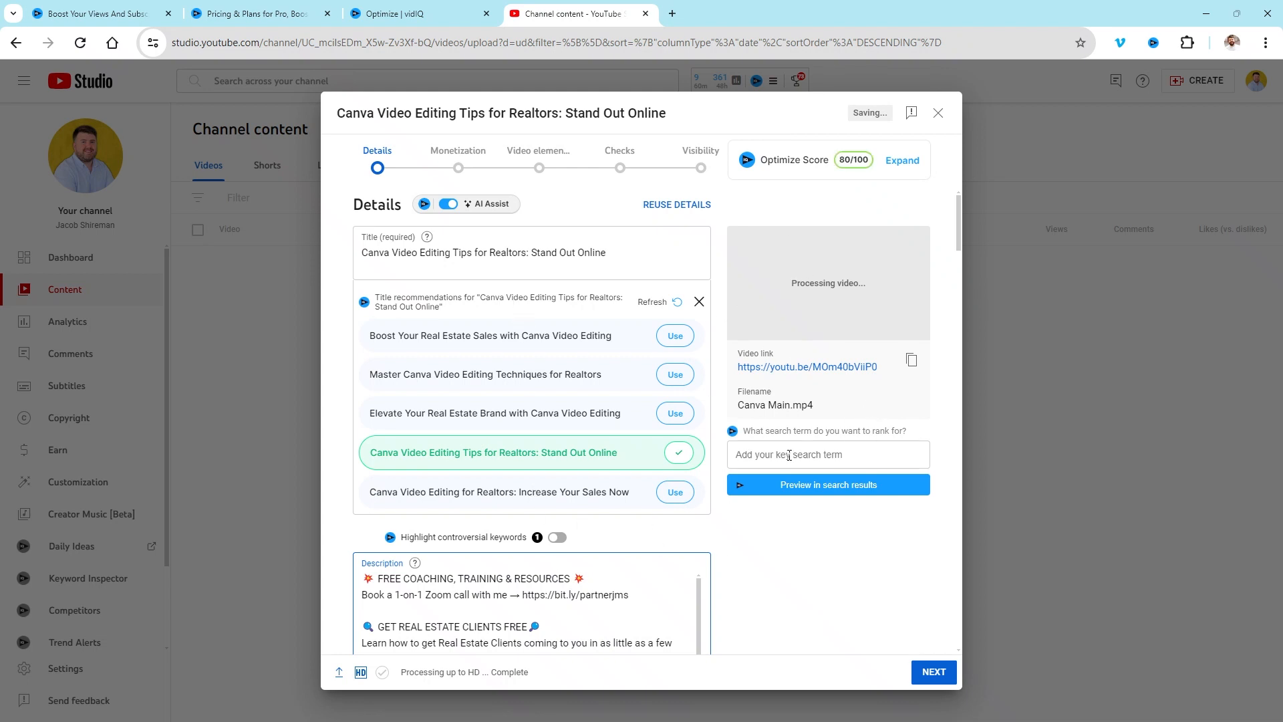
- Expand the Optimize Score checklist, review its high- and low-priority criteria for the title and video, and collapse it
click(909, 160)
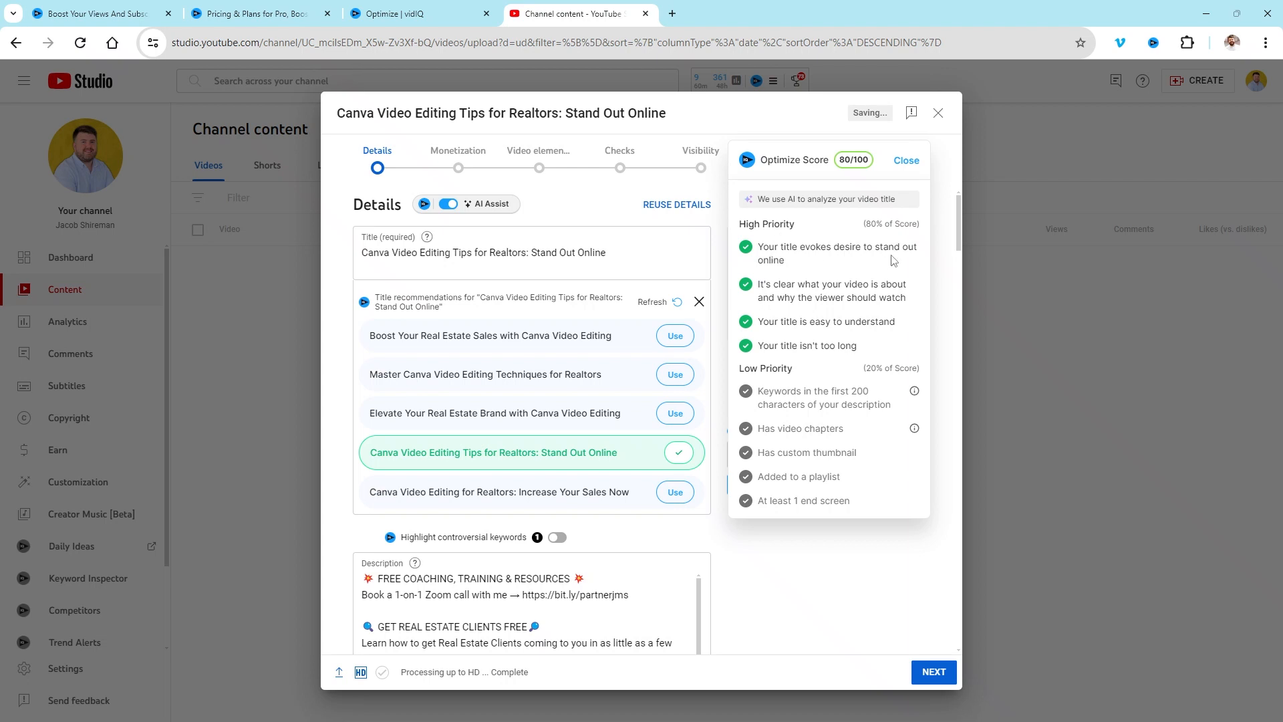
drag(866, 346, 763, 344)
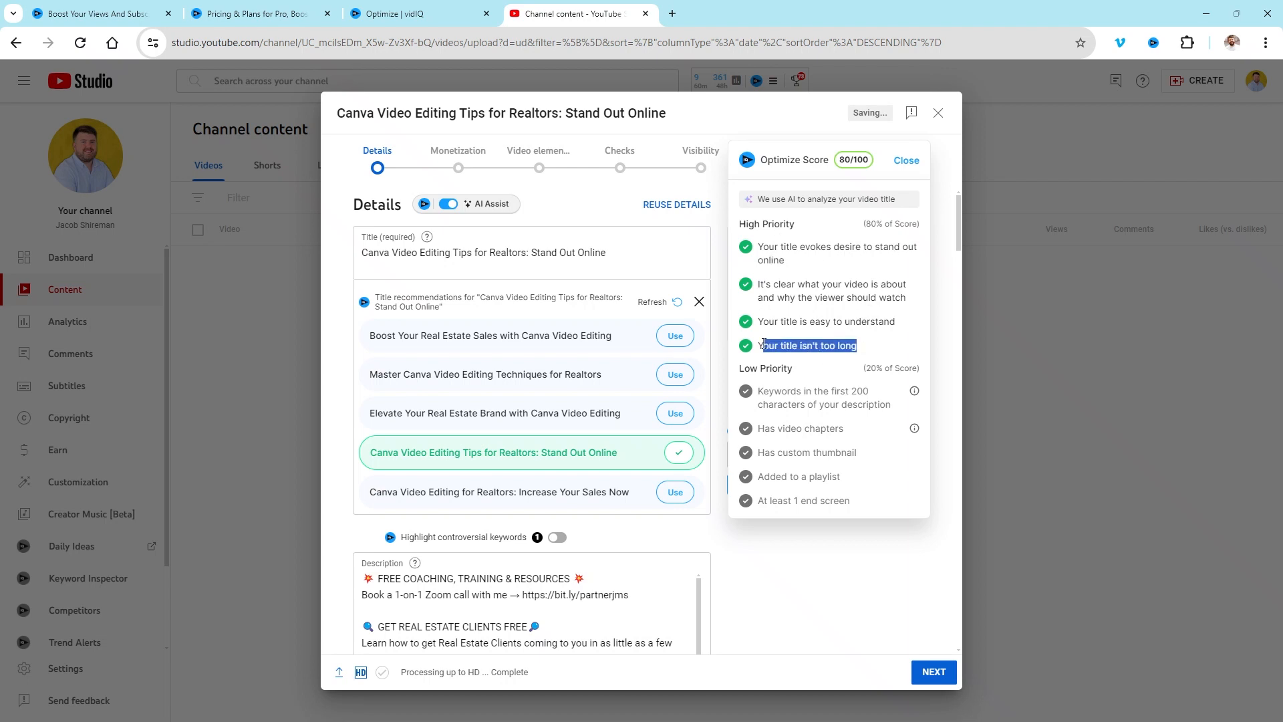
click(698, 276)
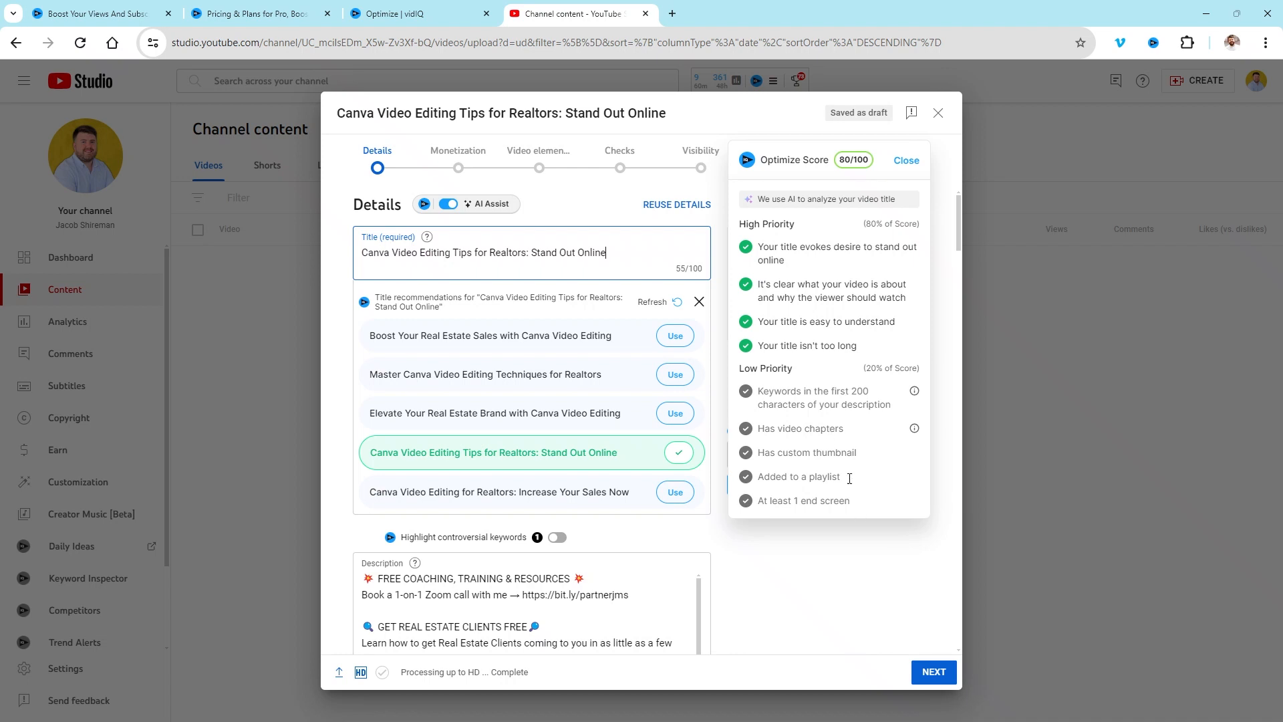
click(907, 160)
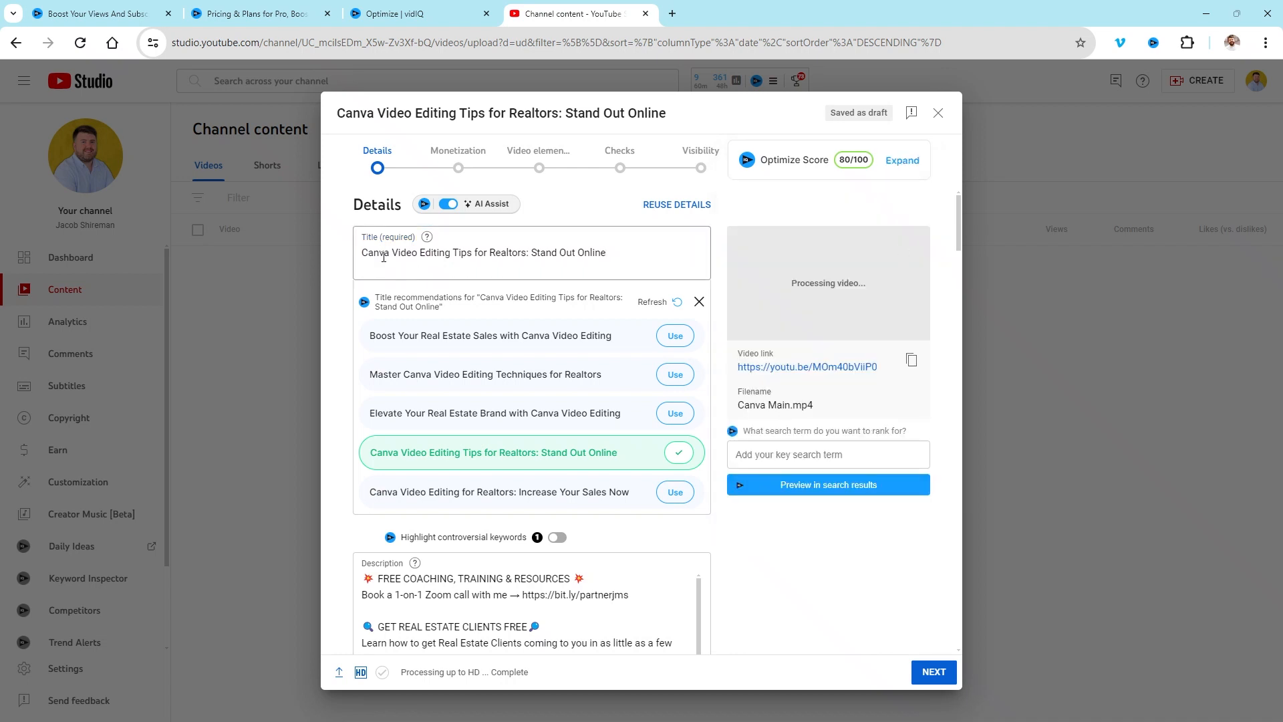
- Review the draft's title and description down to the AI Description Generator and try to proceed to the following upload stage
click(435, 261)
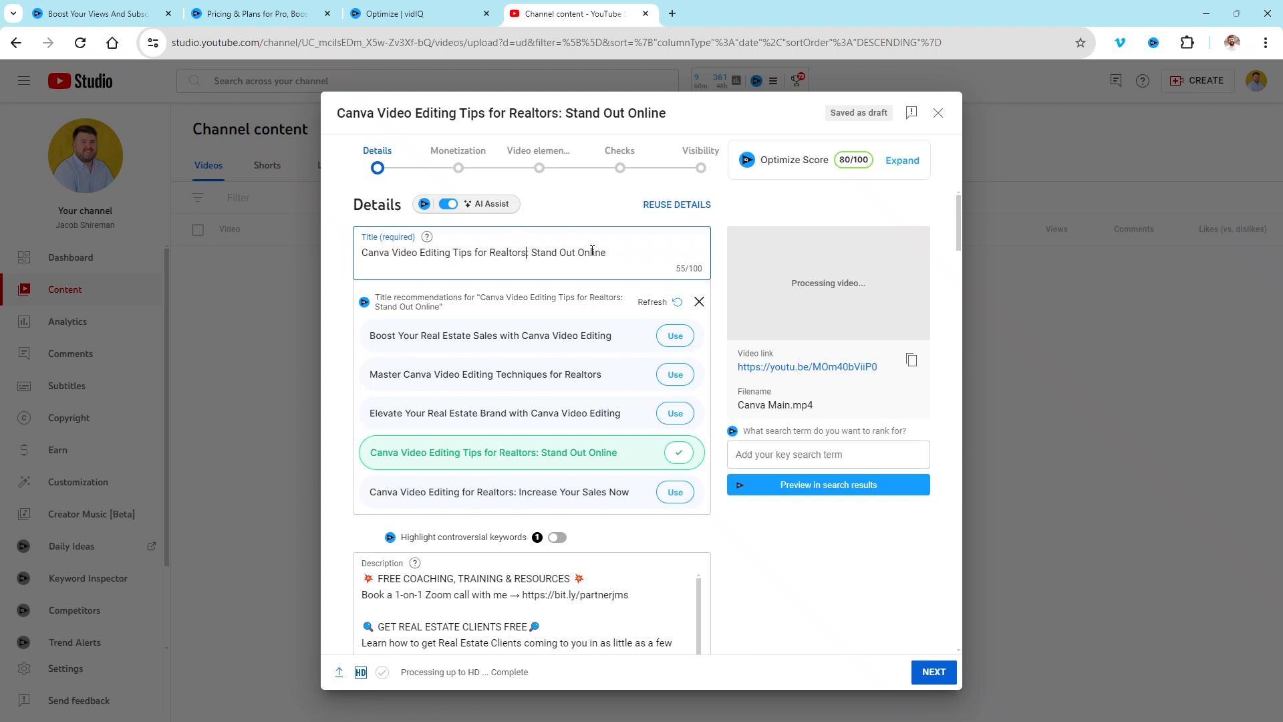
drag(607, 252, 295, 251)
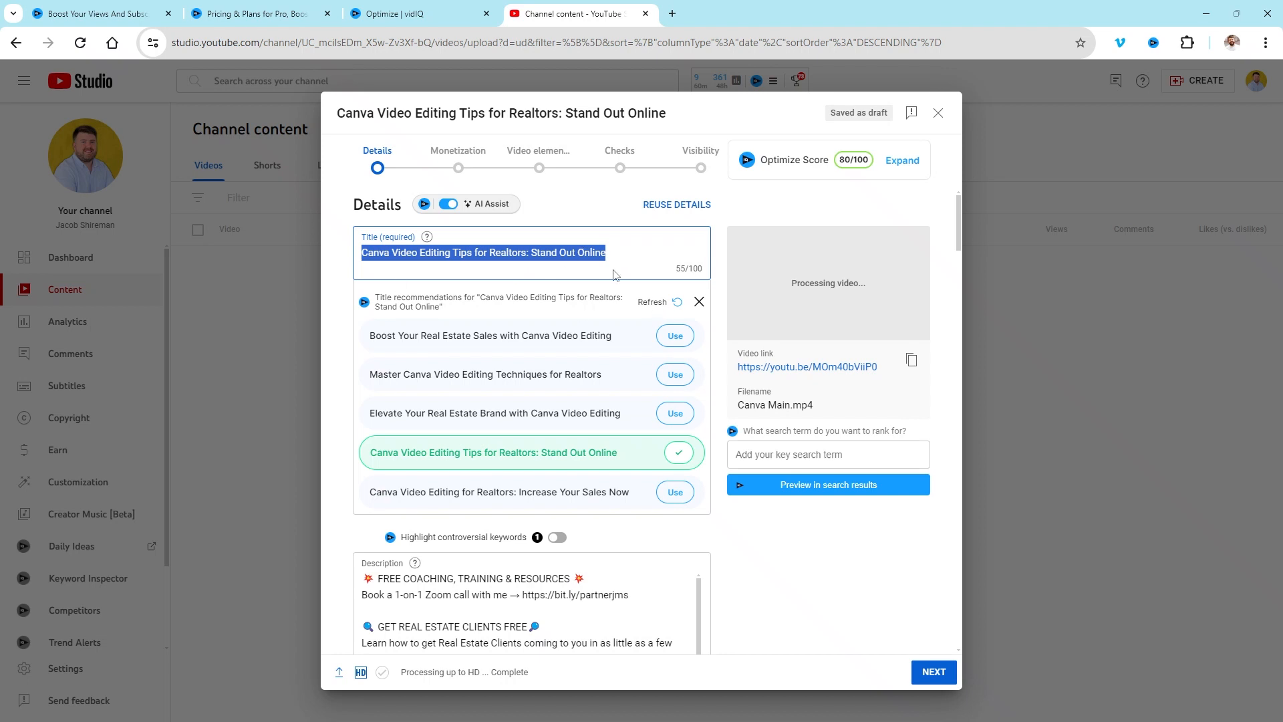
scroll(391, 472, down, 5)
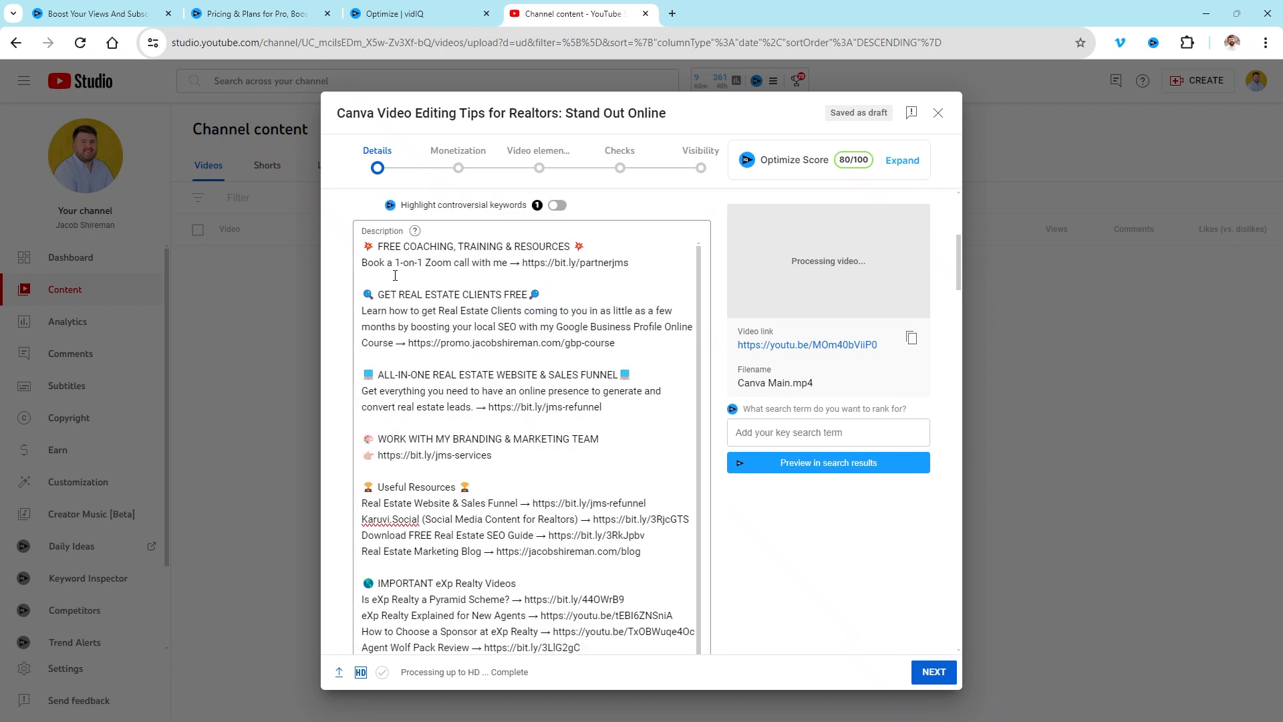
scroll(461, 300, down, 15)
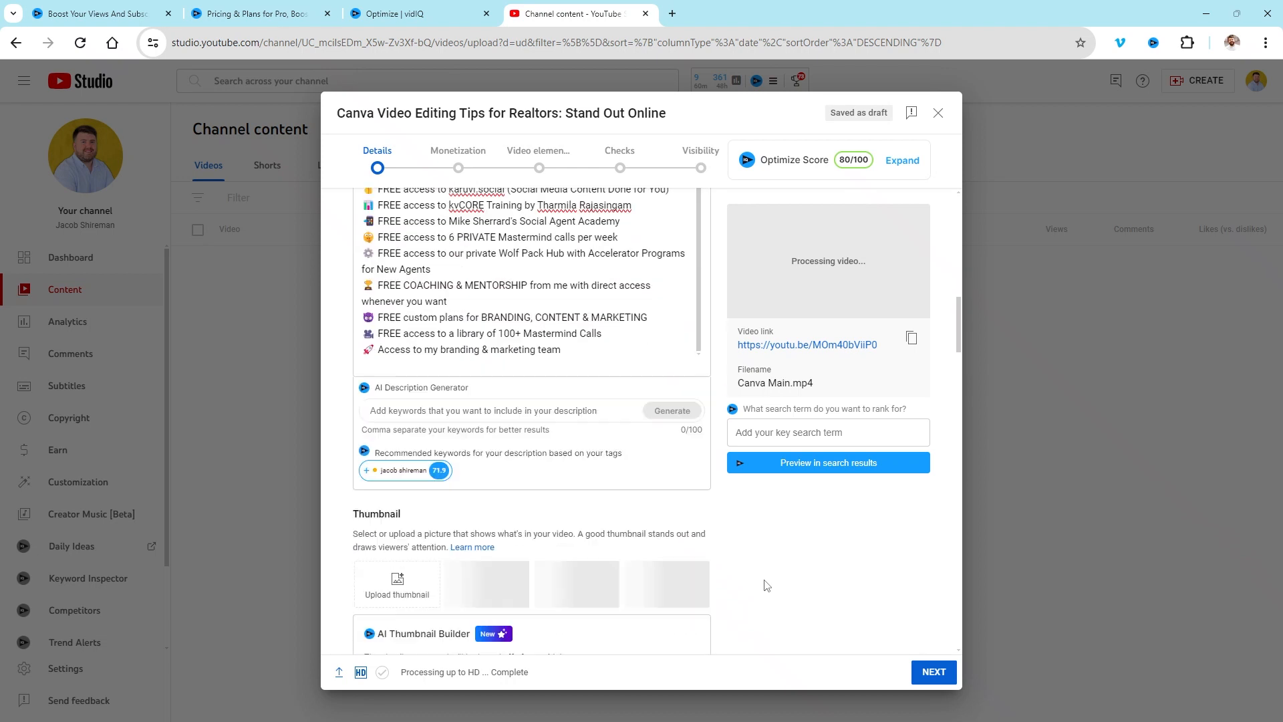
scroll(766, 585, up, 3)
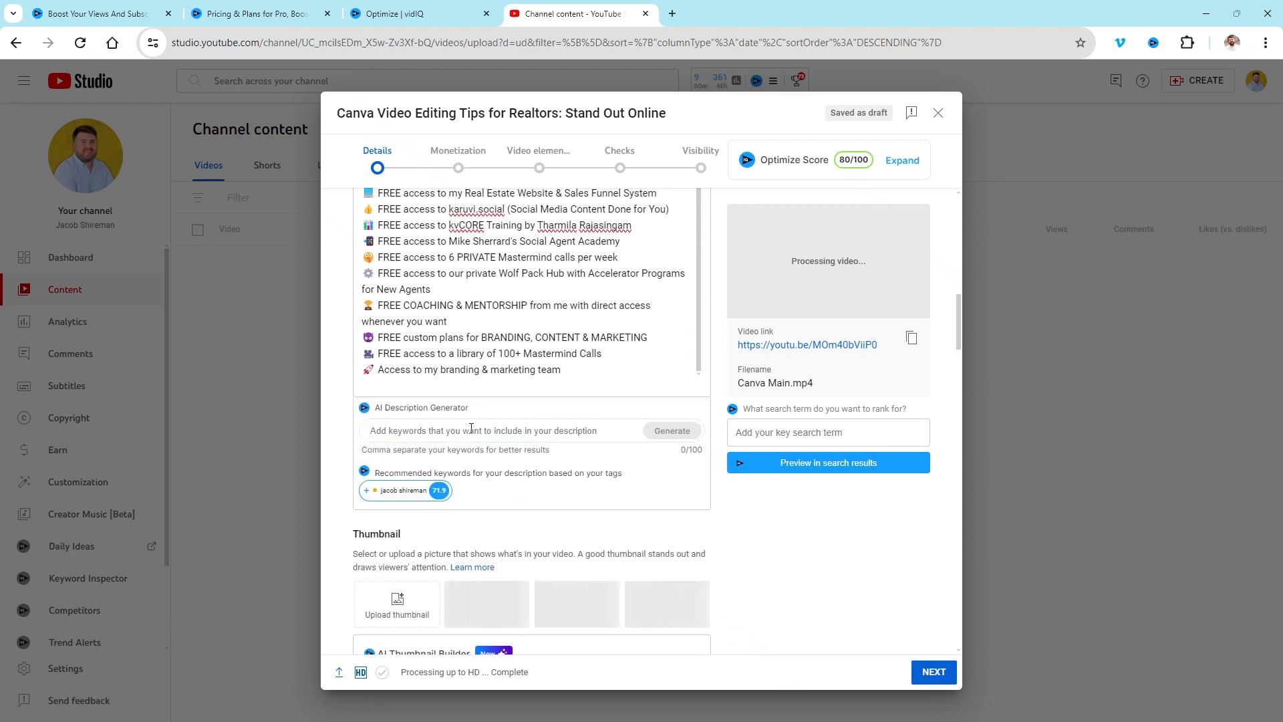
click(938, 674)
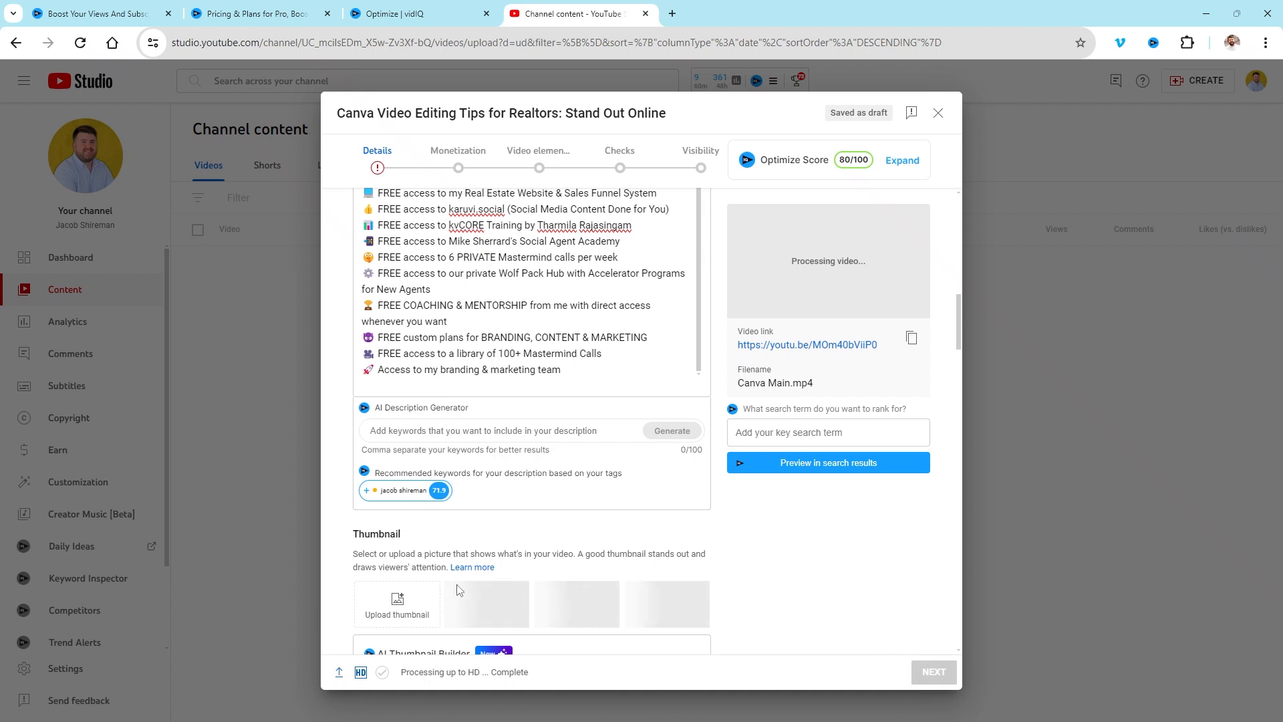
- Reload the channel content page, close the upload dialog and reopen the "Canva Video Editing Tips for Realtors: Stand Out Online" draft
click(374, 44)
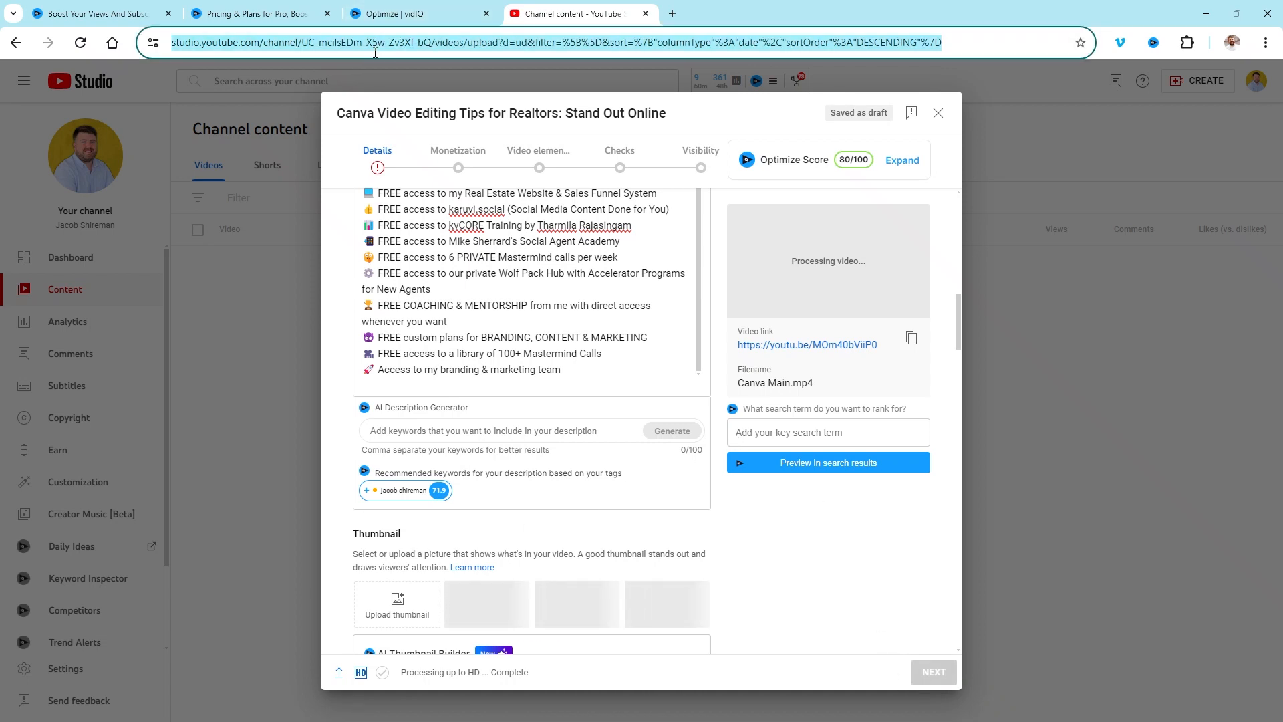
key(Return)
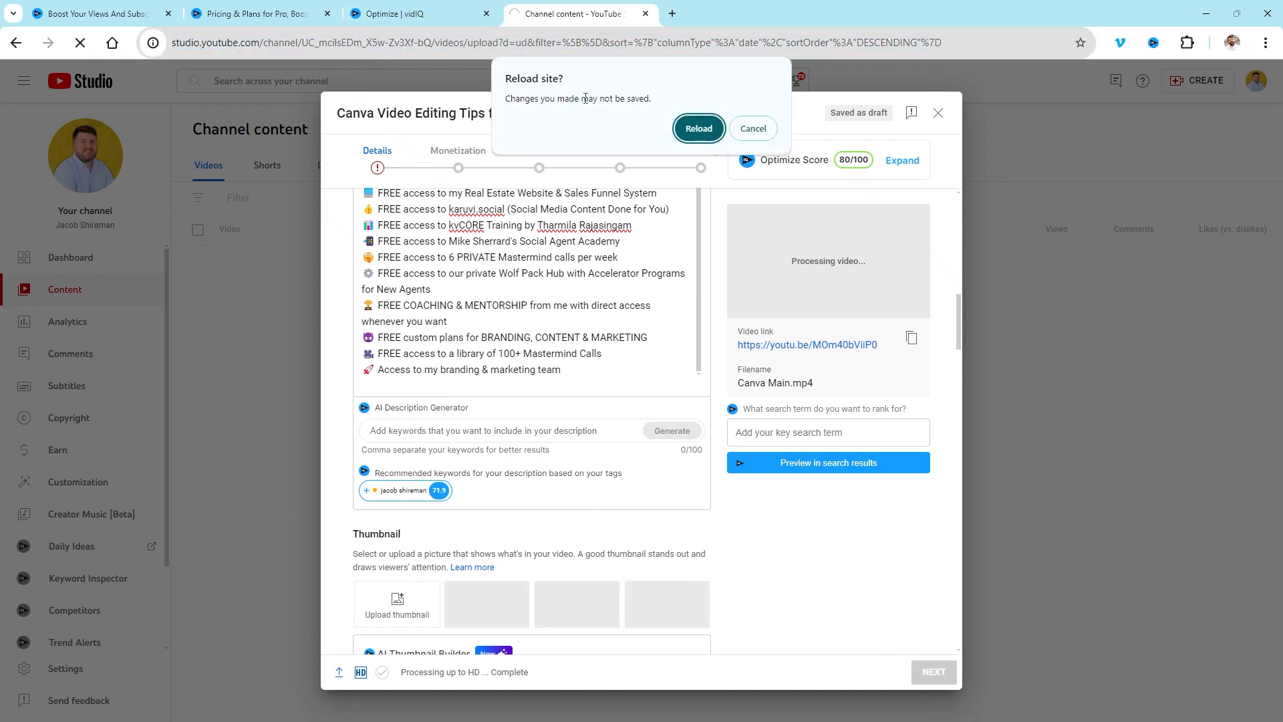
click(699, 128)
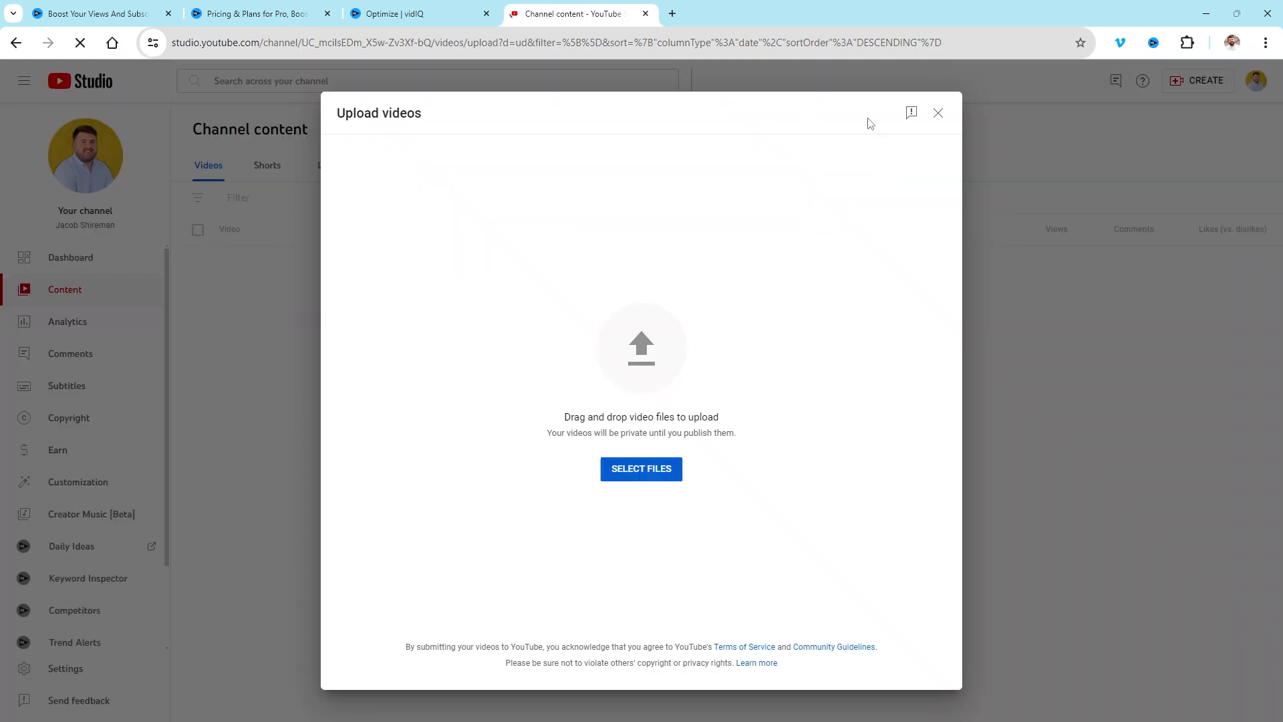
click(939, 121)
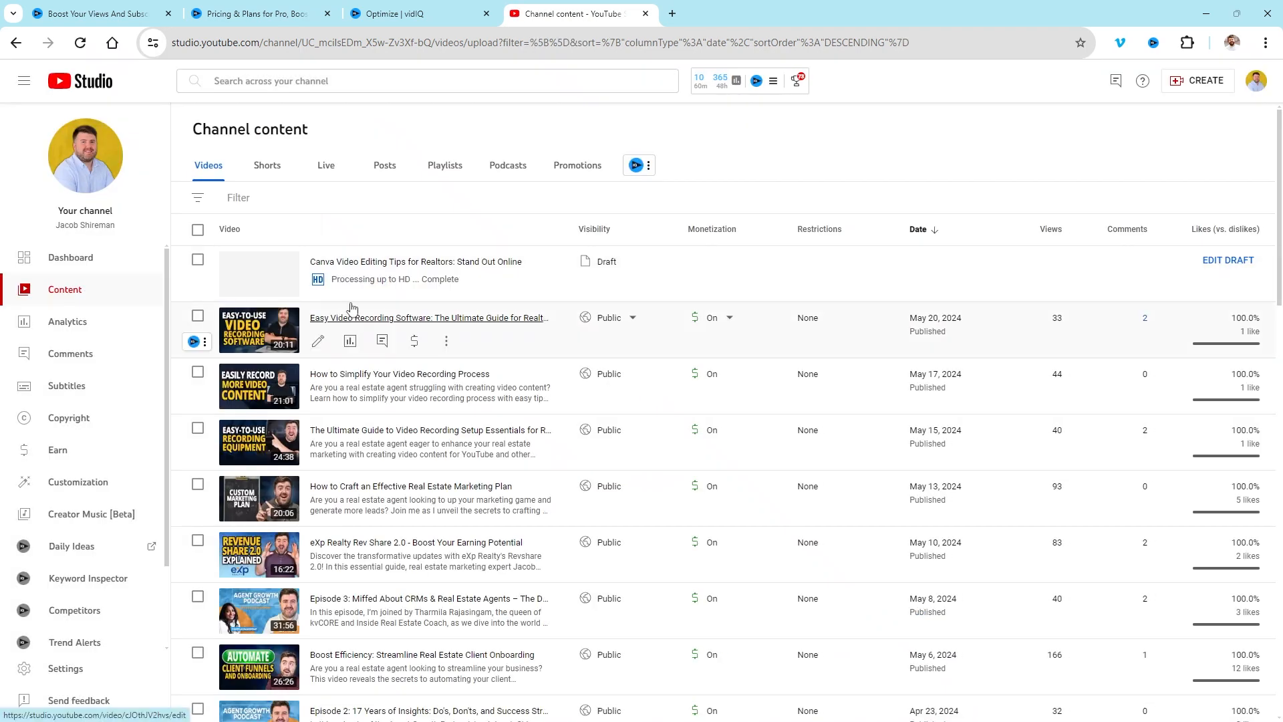
click(359, 267)
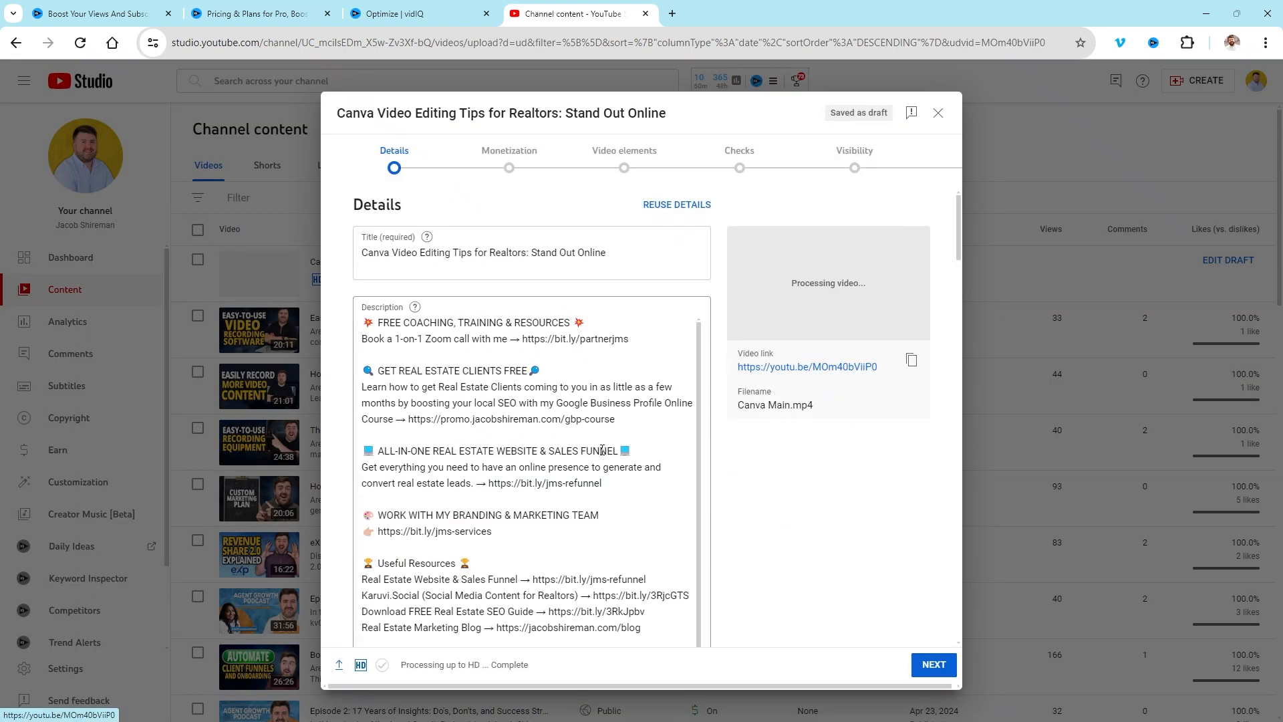
- Generate AI description suggestions for the draft video below its description
scroll(602, 463, down, 3)
scroll(816, 511, down, 5)
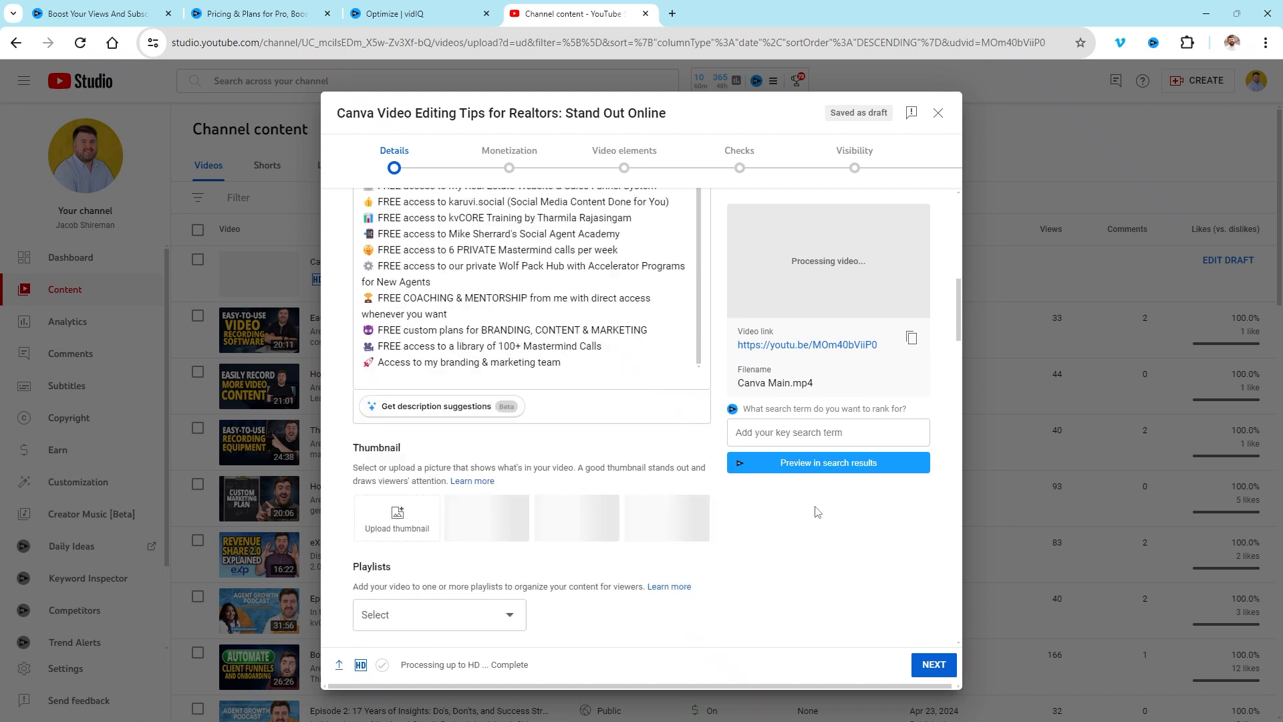
click(410, 408)
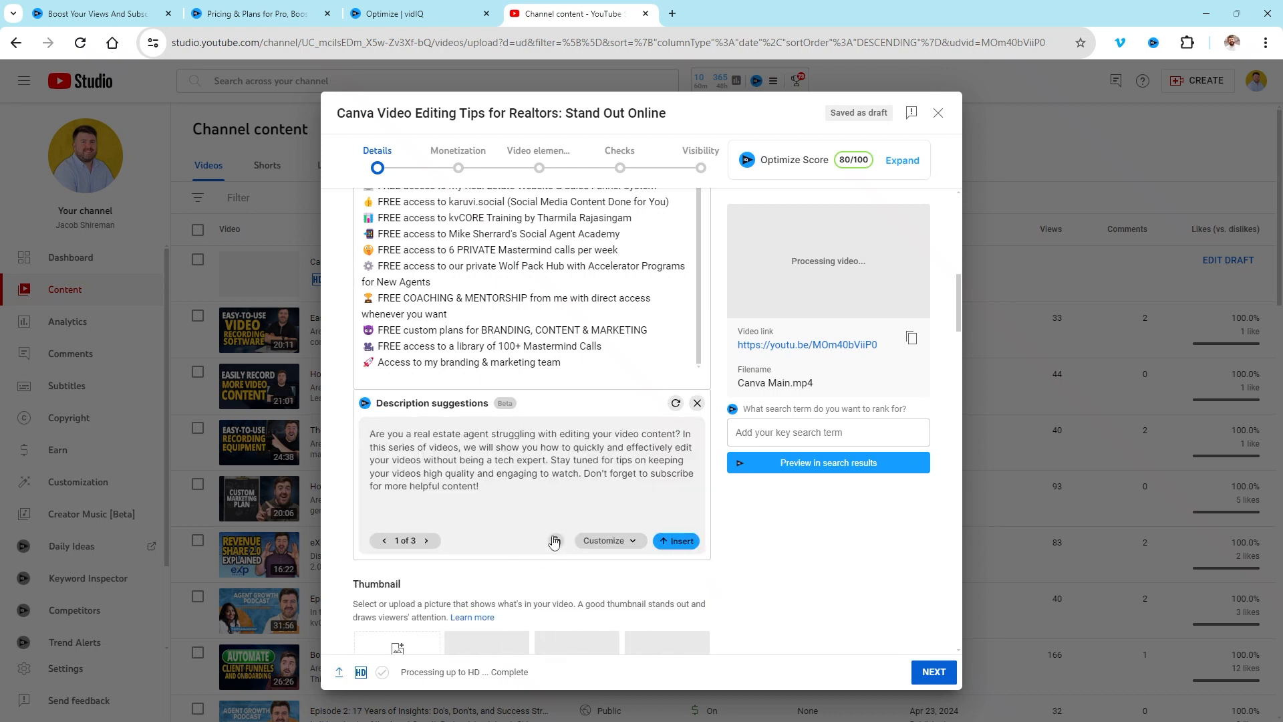
- Upload "Canva Thumbnail 2-min (1)" from the Thumbnail folder inside Exports as the video's custom thumbnail
scroll(401, 468, down, 4)
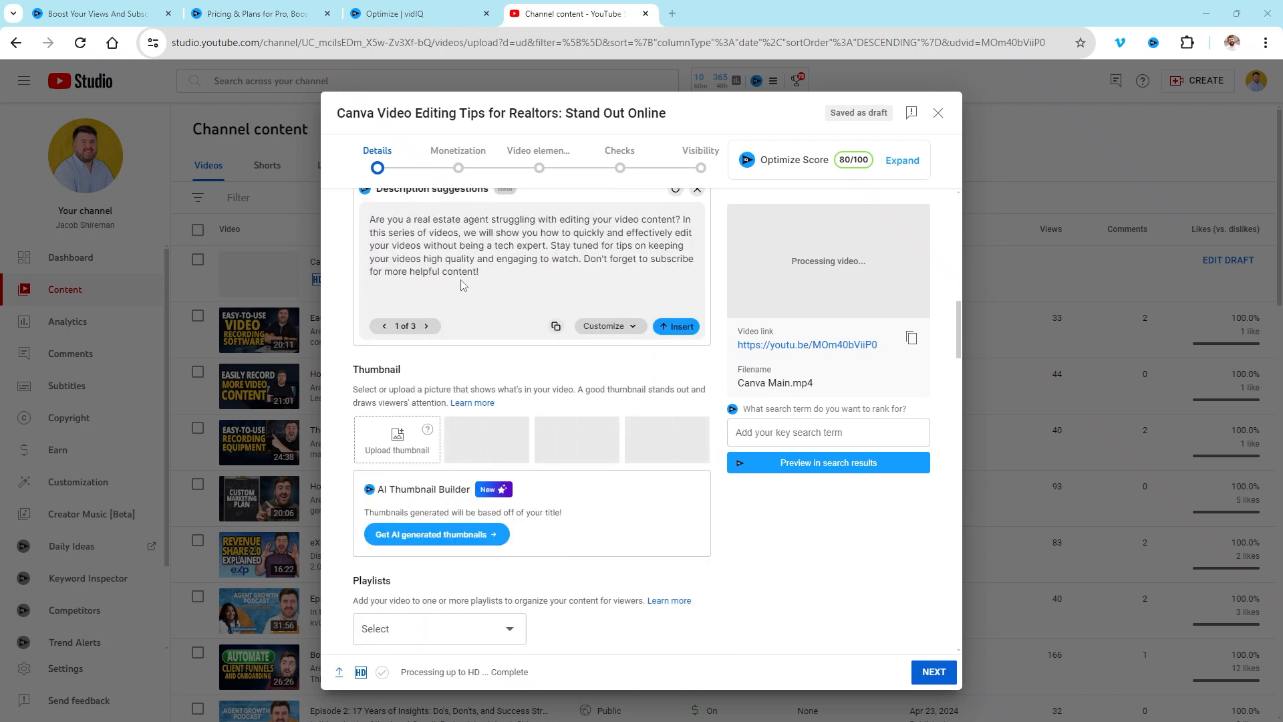
click(720, 146)
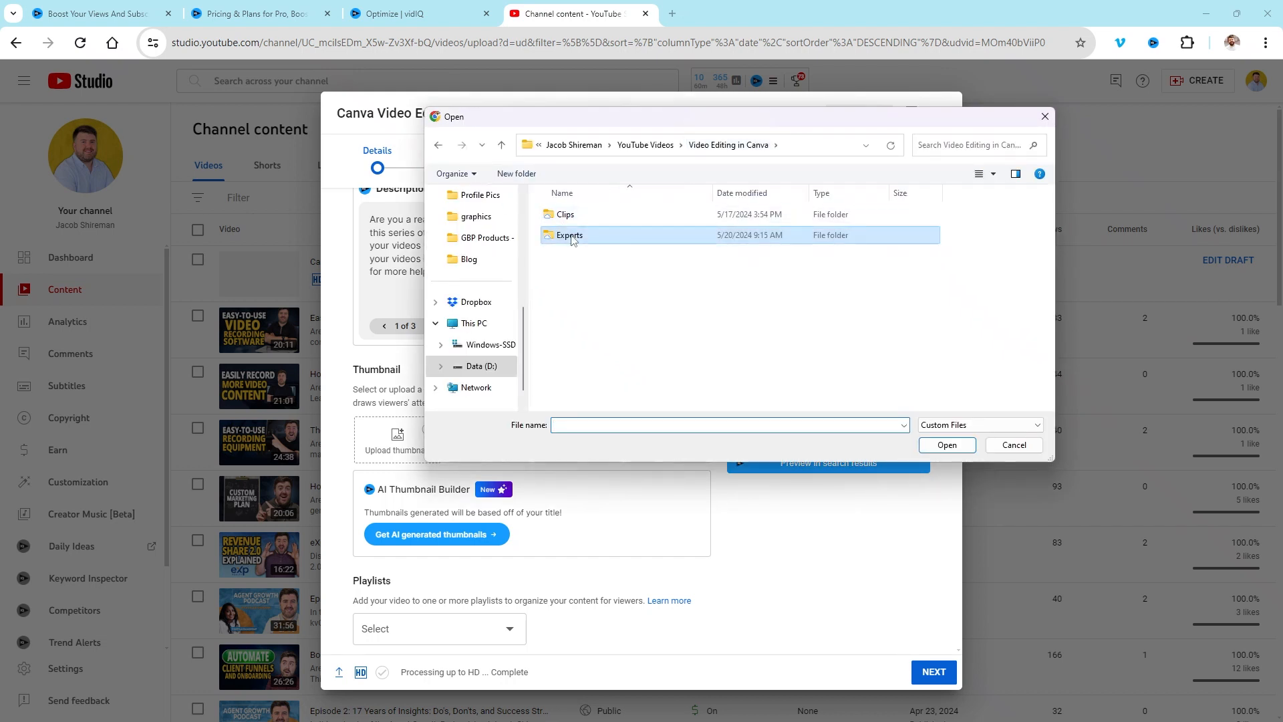
double_click(572, 239)
double_click(575, 231)
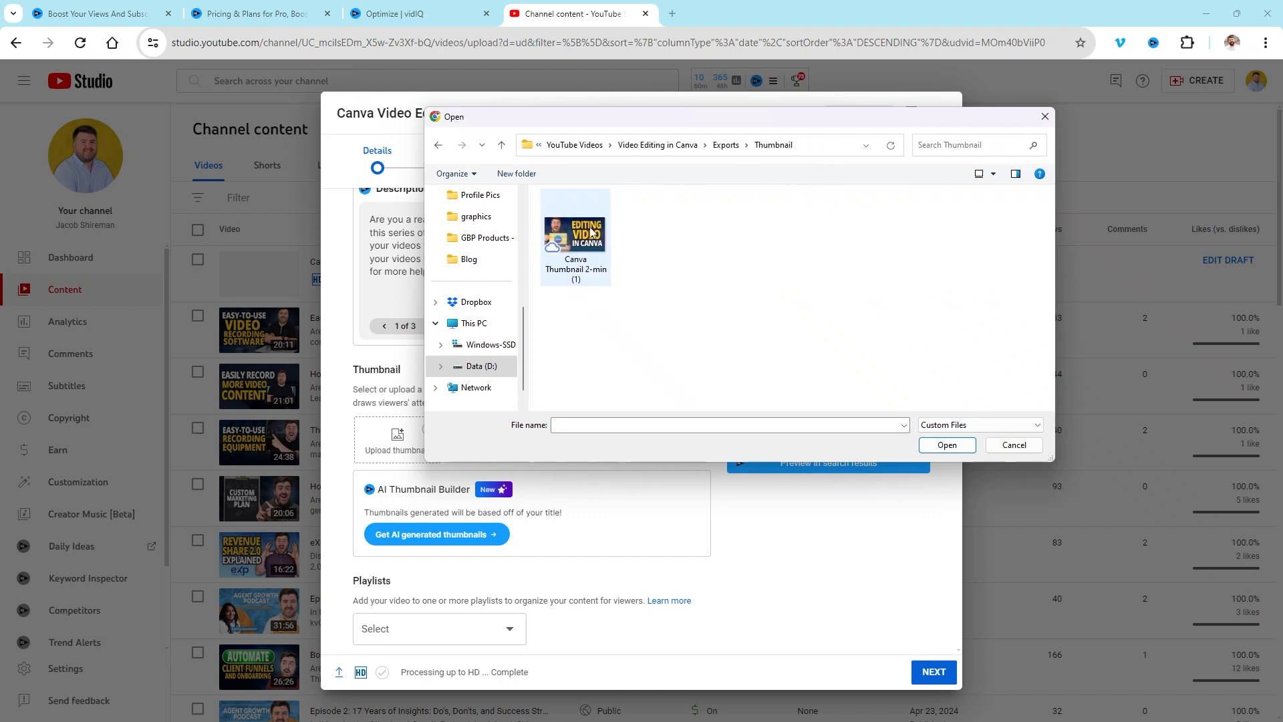
double_click(591, 232)
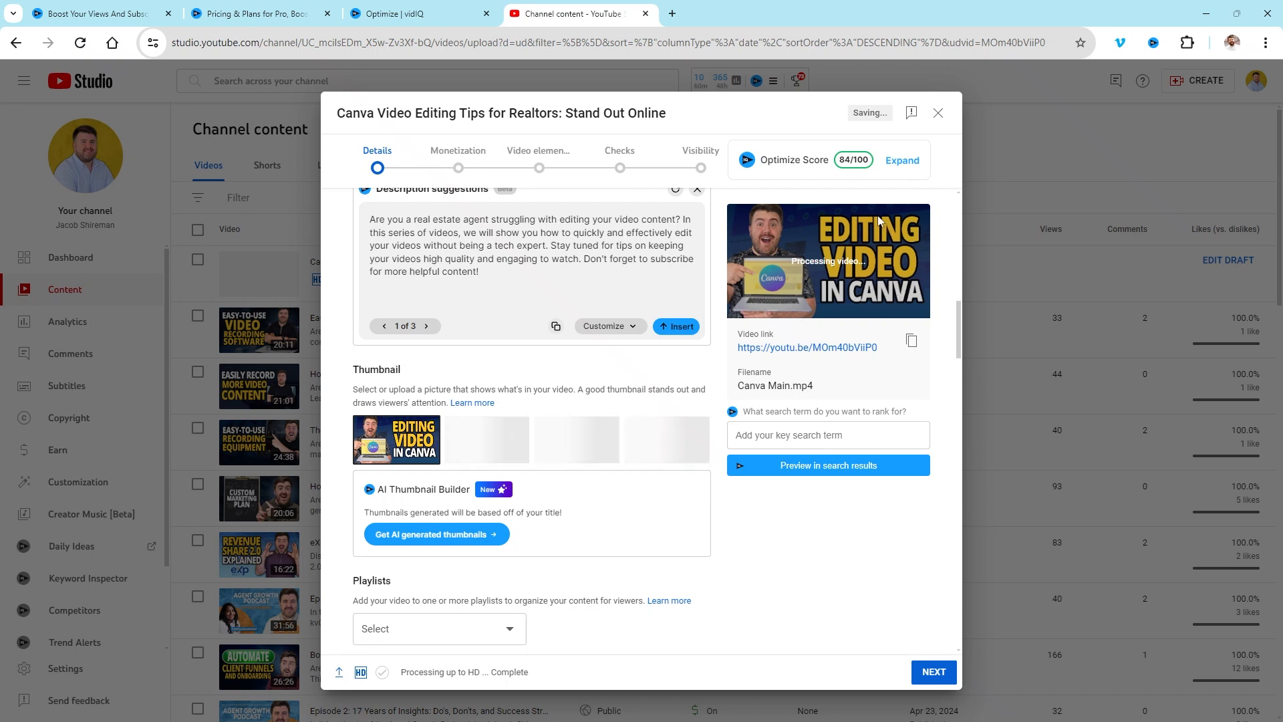
mouse_move(866, 221)
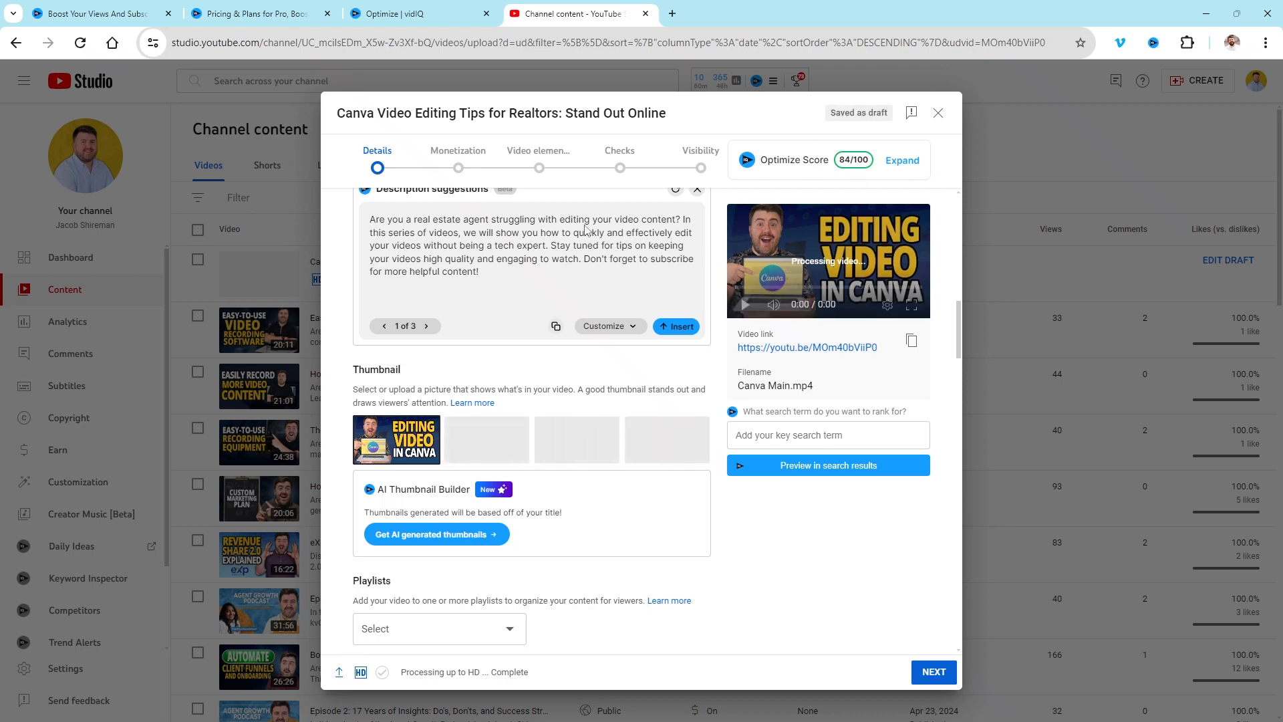
- Open chat.openai.com in a new browser tab and return to the description suggestions in the YouTube Studio draft
scroll(520, 505, up, 3)
scroll(519, 505, down, 1)
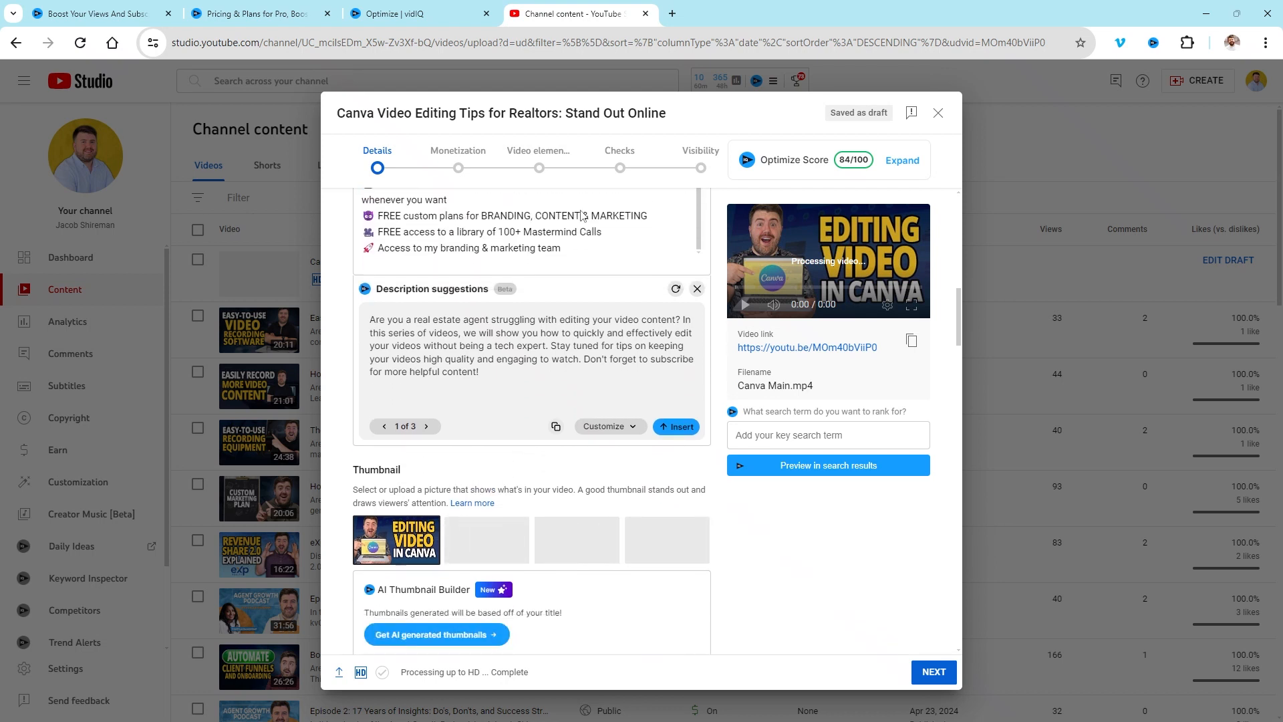
click(672, 13)
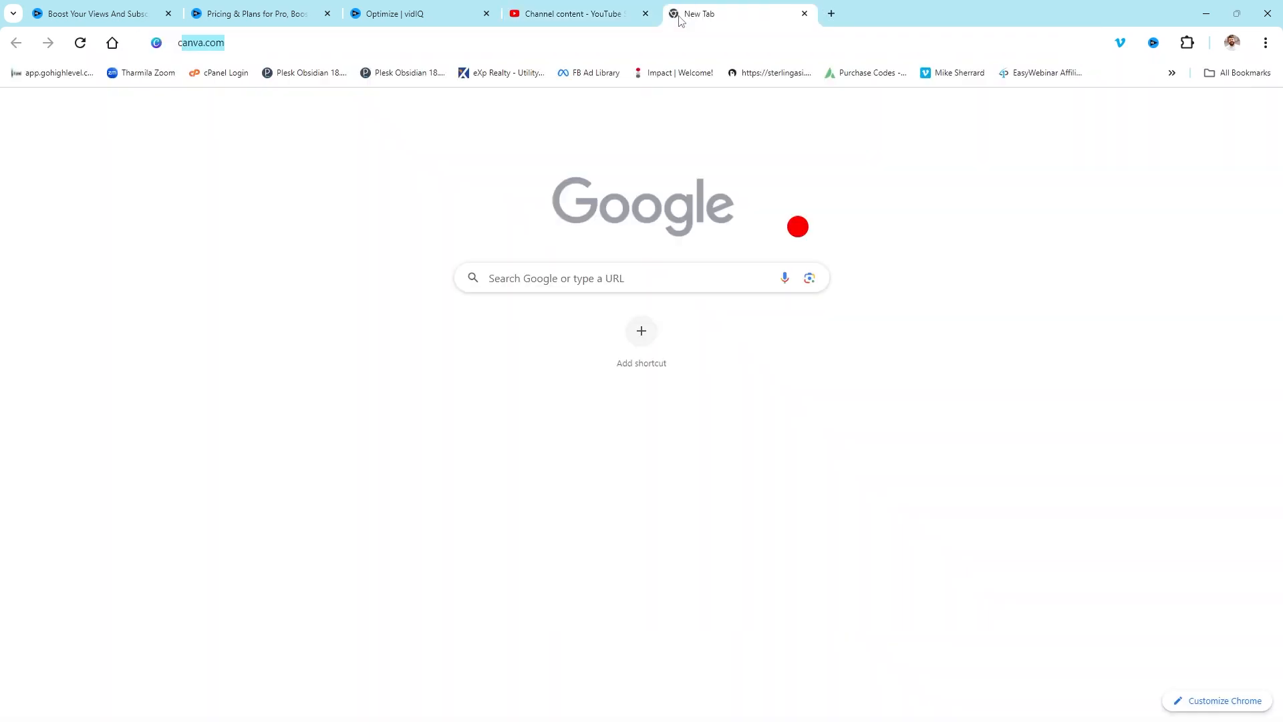
text(chat.openai.com)
key(Return)
click(535, 6)
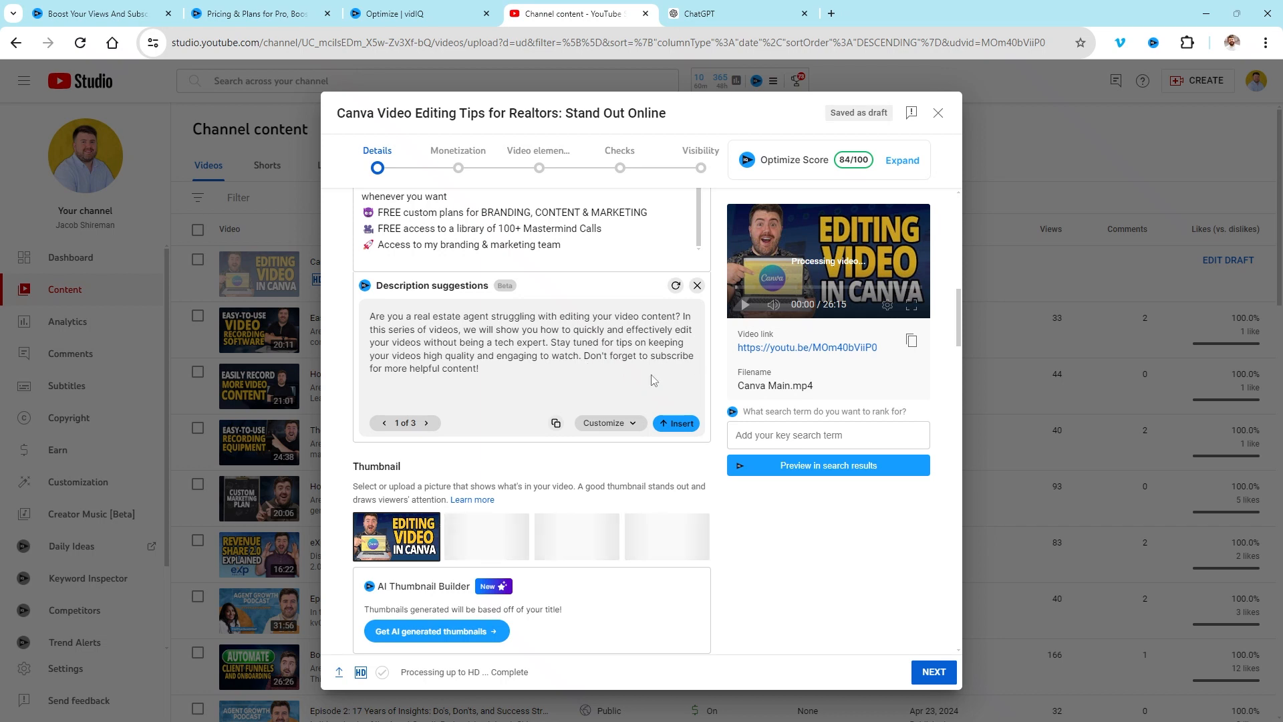
- Read through the second and third AI description suggestions for the draft video
click(426, 423)
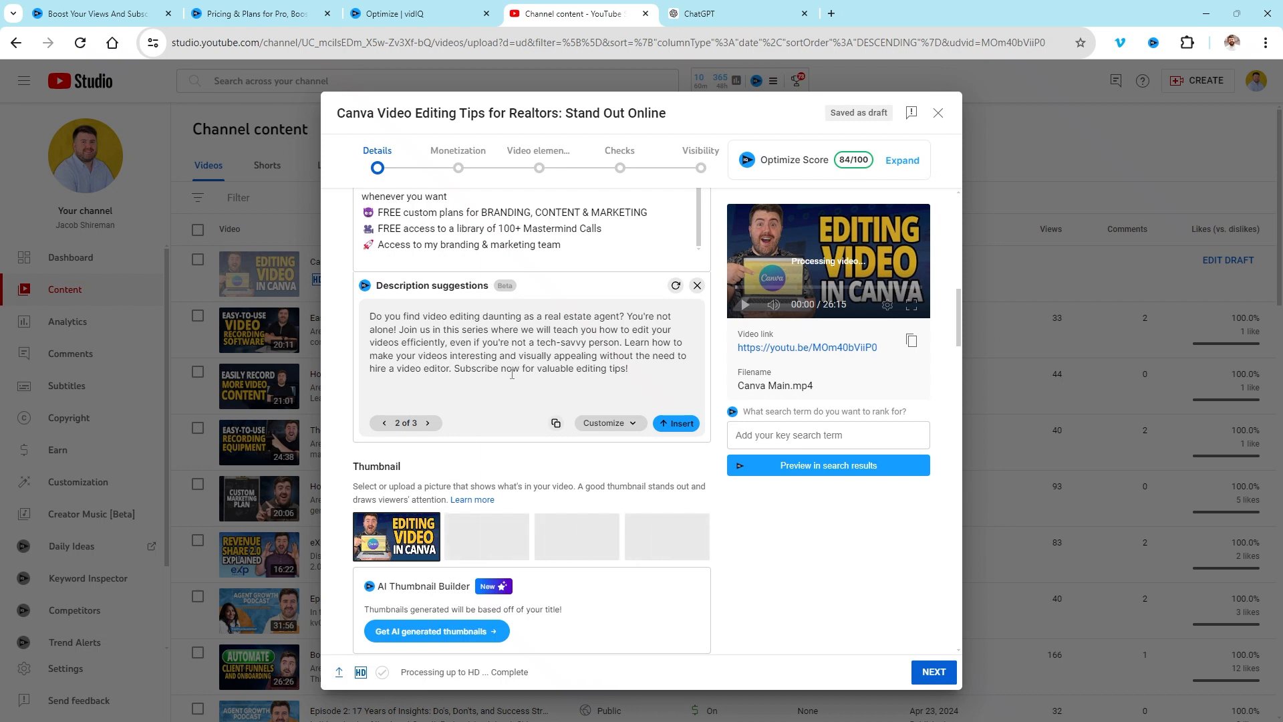
click(427, 422)
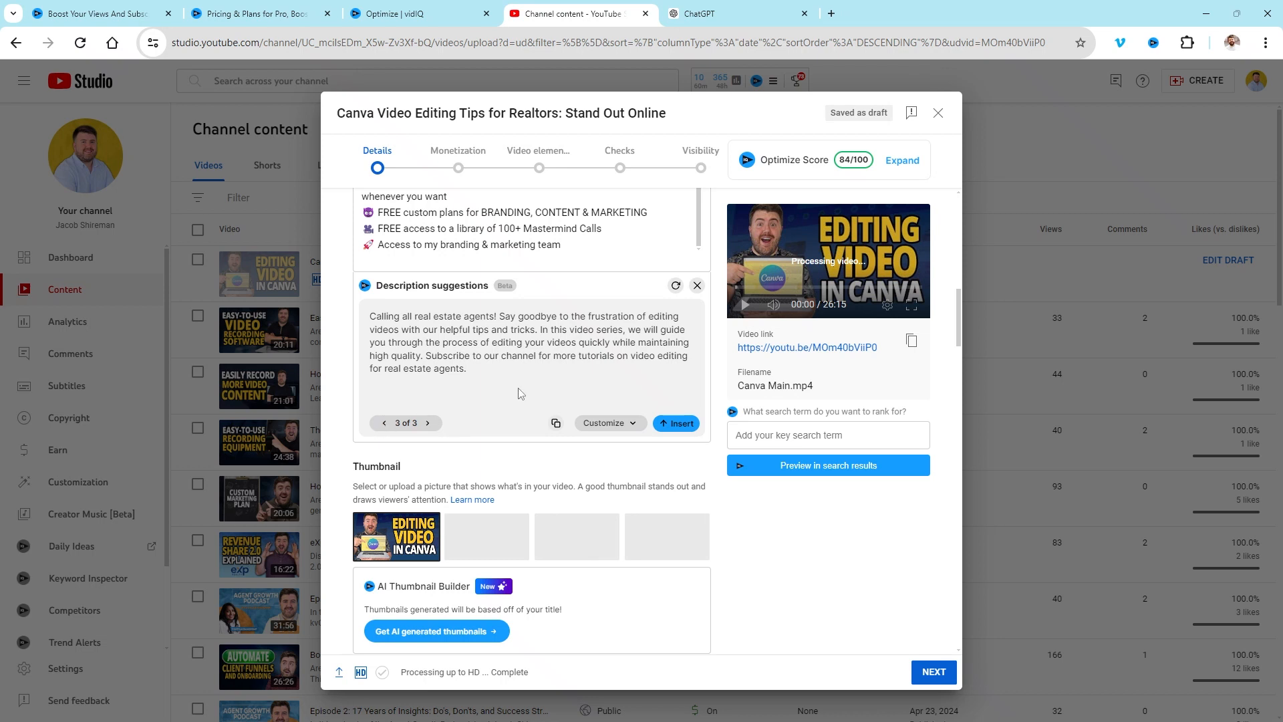
click(679, 428)
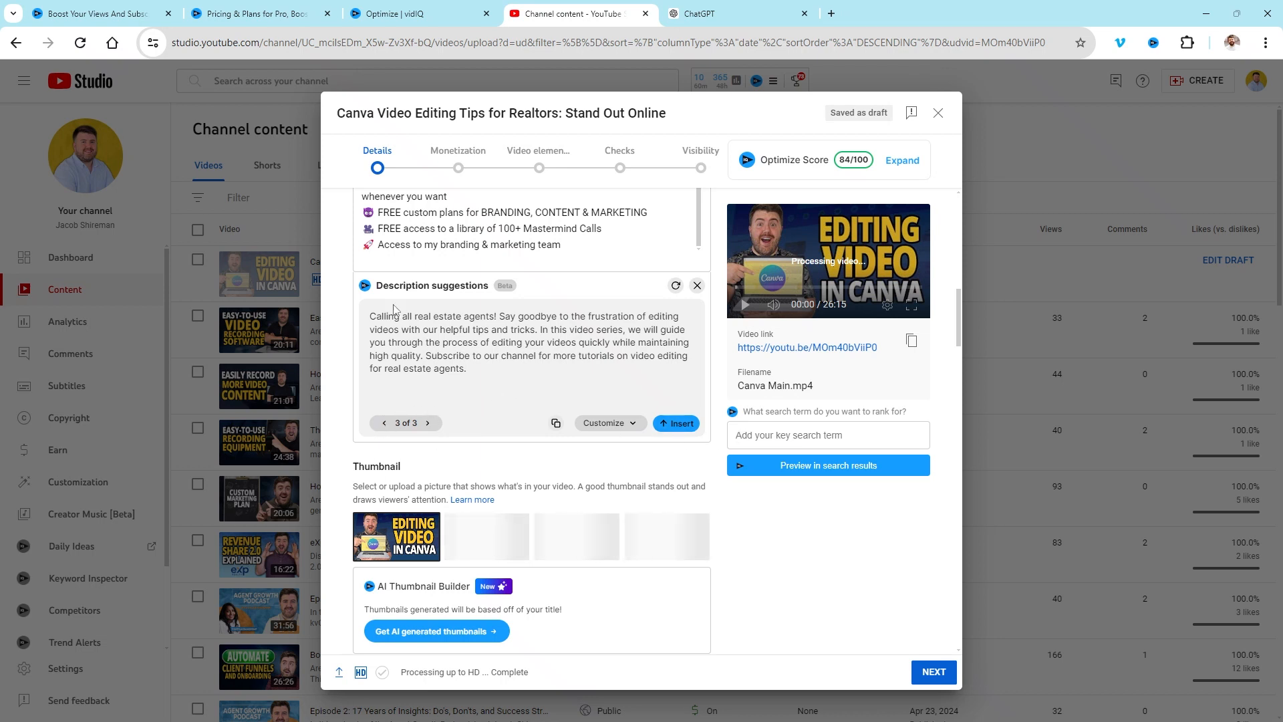
- Insert two blank lines at the start of the video description, above "FREE COACHING, TRAINING & RESOURCES"
scroll(455, 328, up, 3)
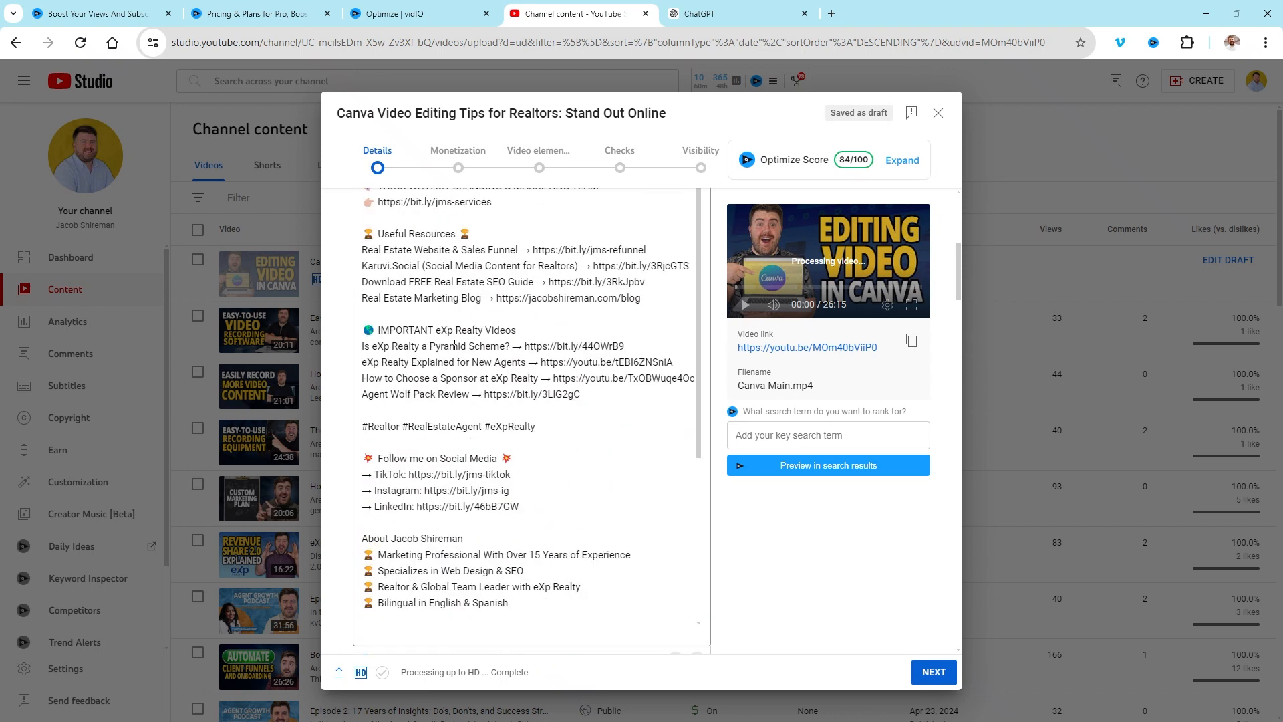
scroll(455, 346, up, 5)
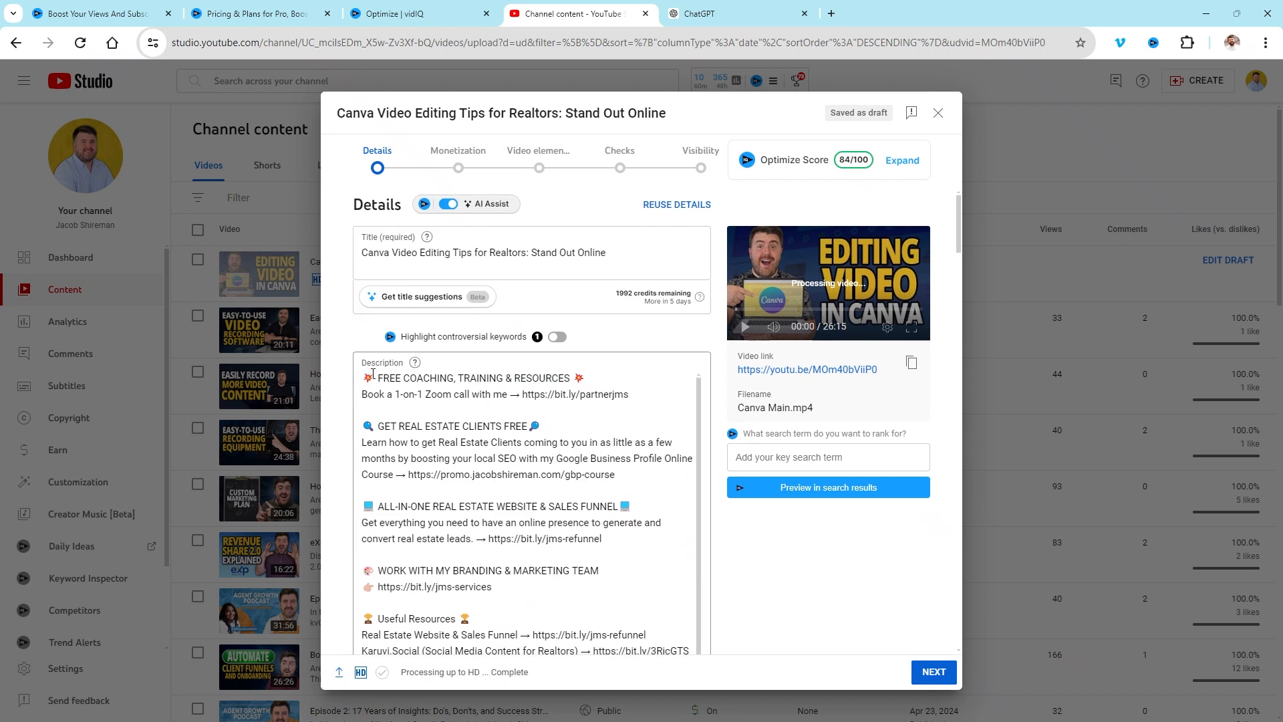
key(Return)
key(Return)
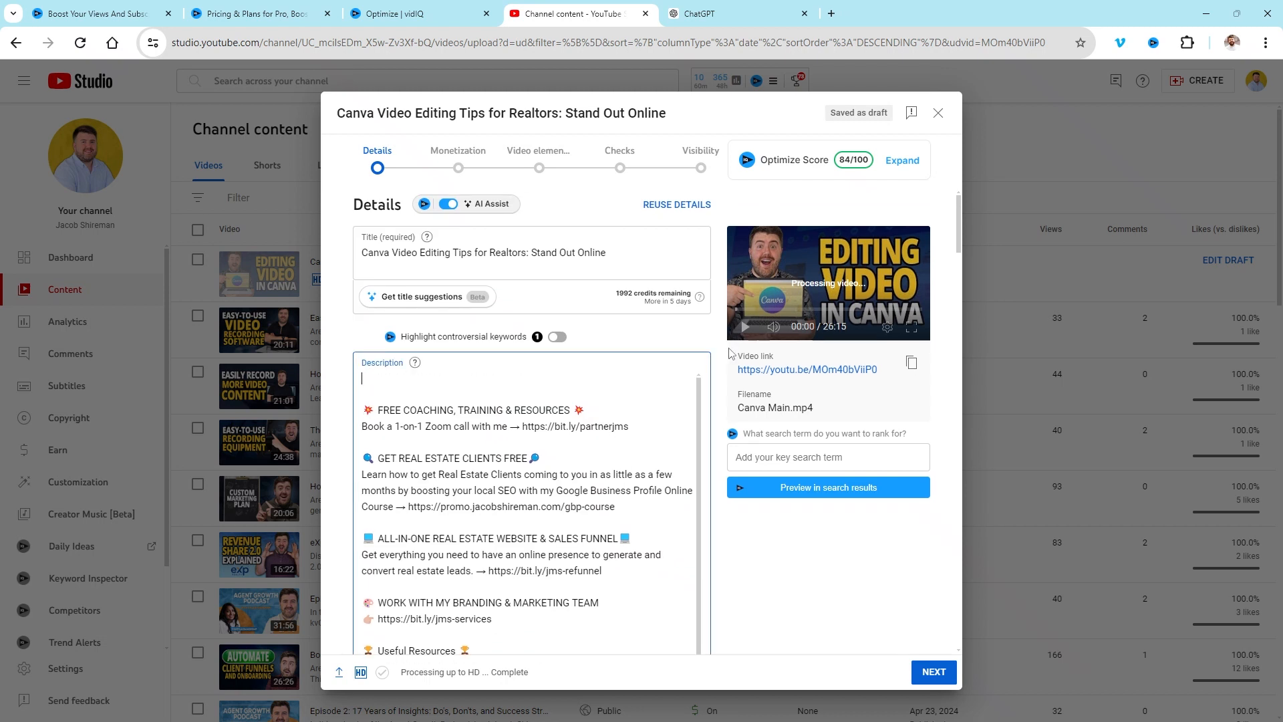
- Return to the first AI description suggestion below the description
scroll(748, 548, down, 10)
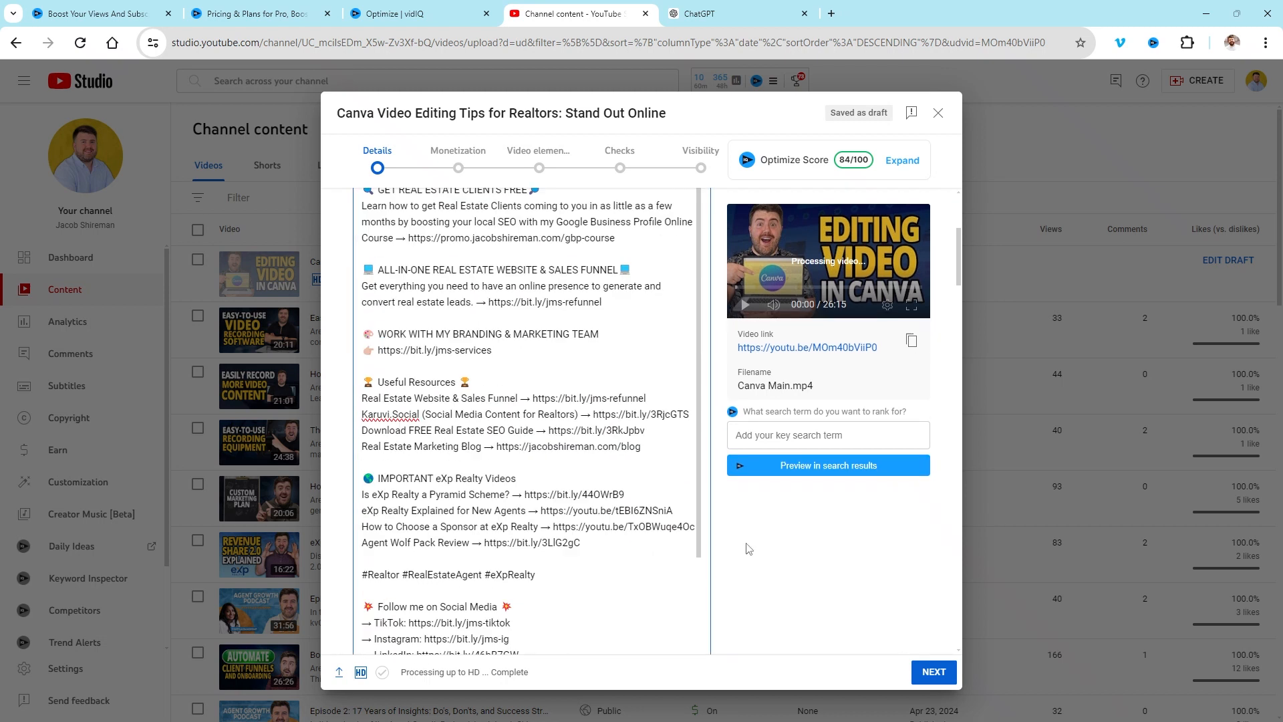
scroll(748, 548, up, 5)
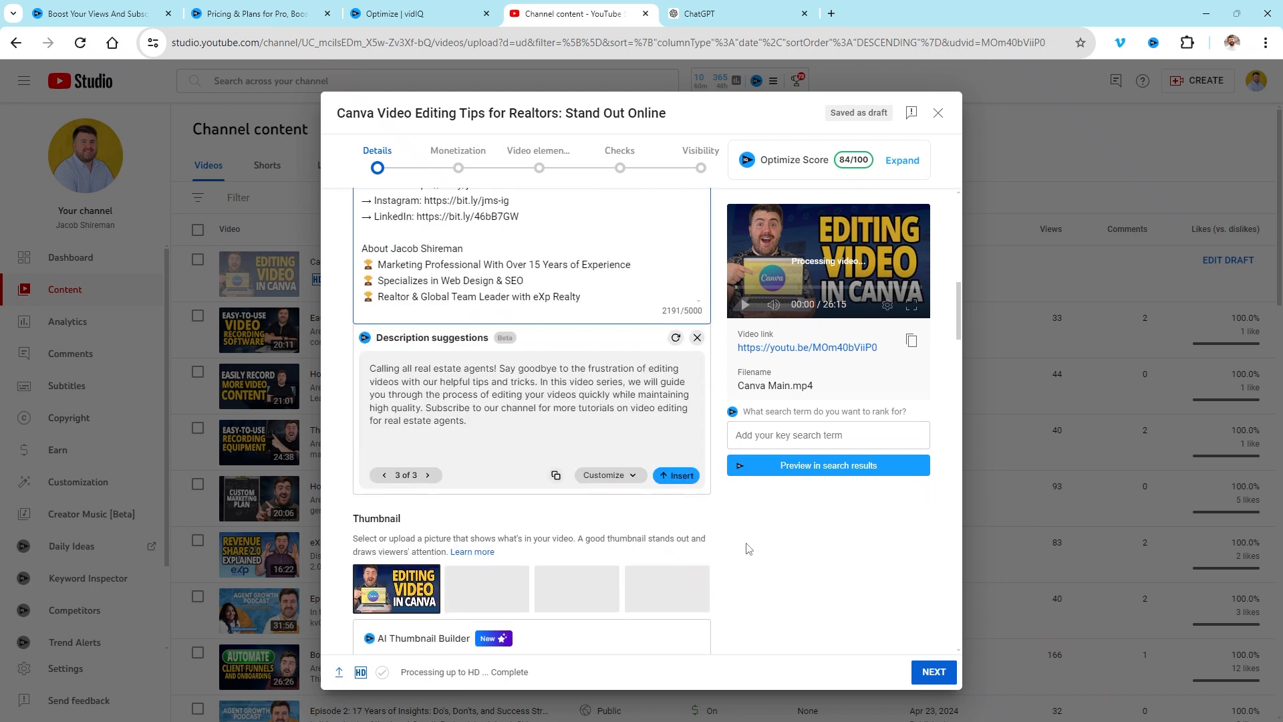
click(385, 475)
click(385, 475)
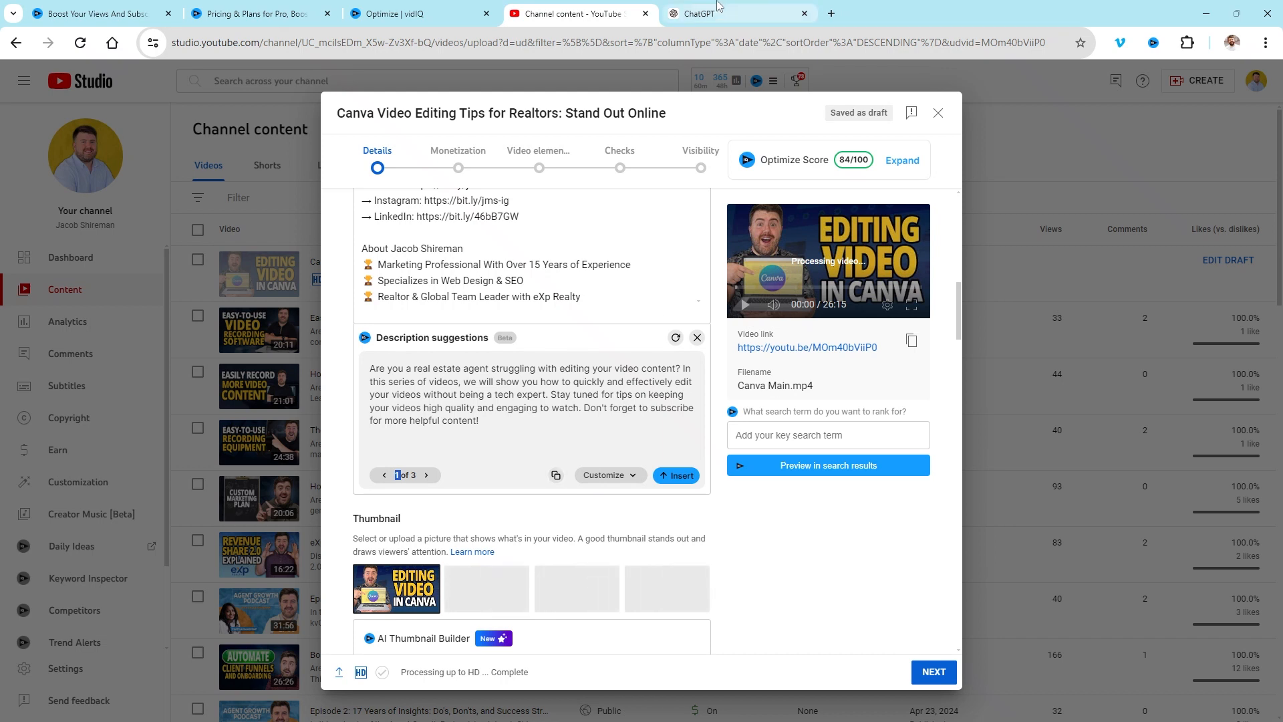
- In ChatGPT, write the prompt "Please take these three youtube video descriptions and combine them into one. Make sure to have the keywords to help the video rank."
click(700, 14)
text(Please take these three)
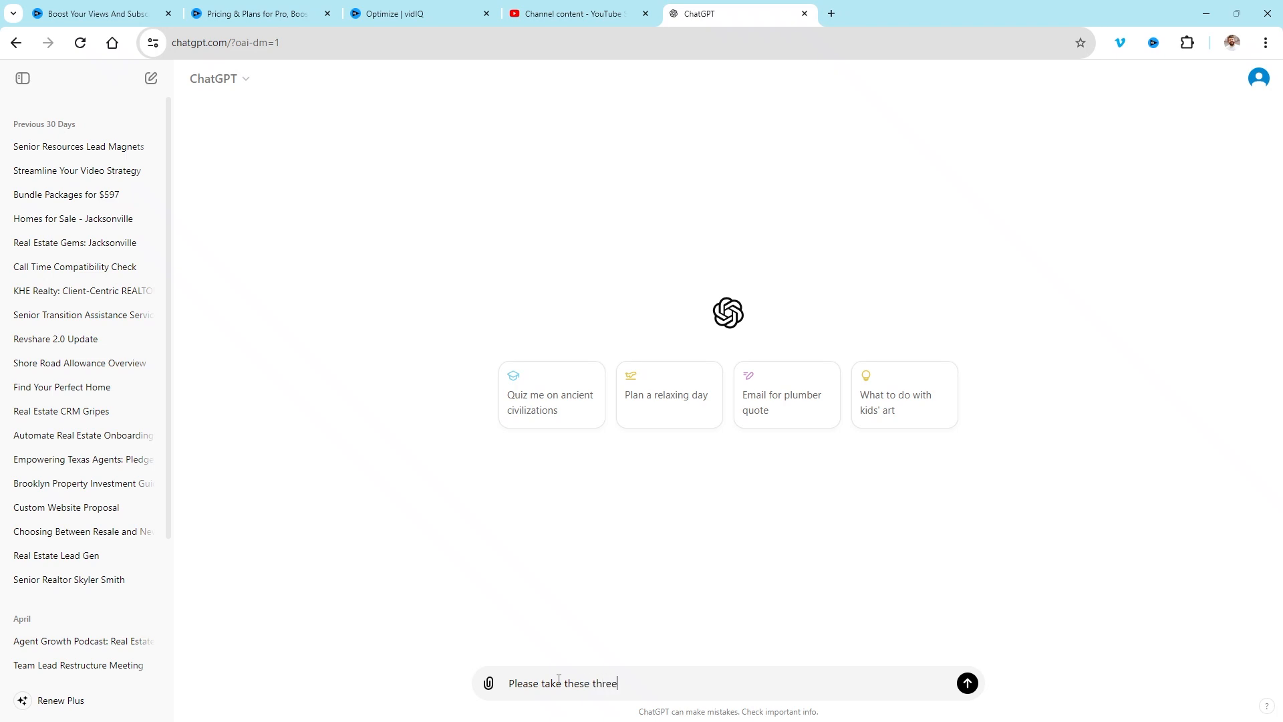
text( youtube video descriptions and )
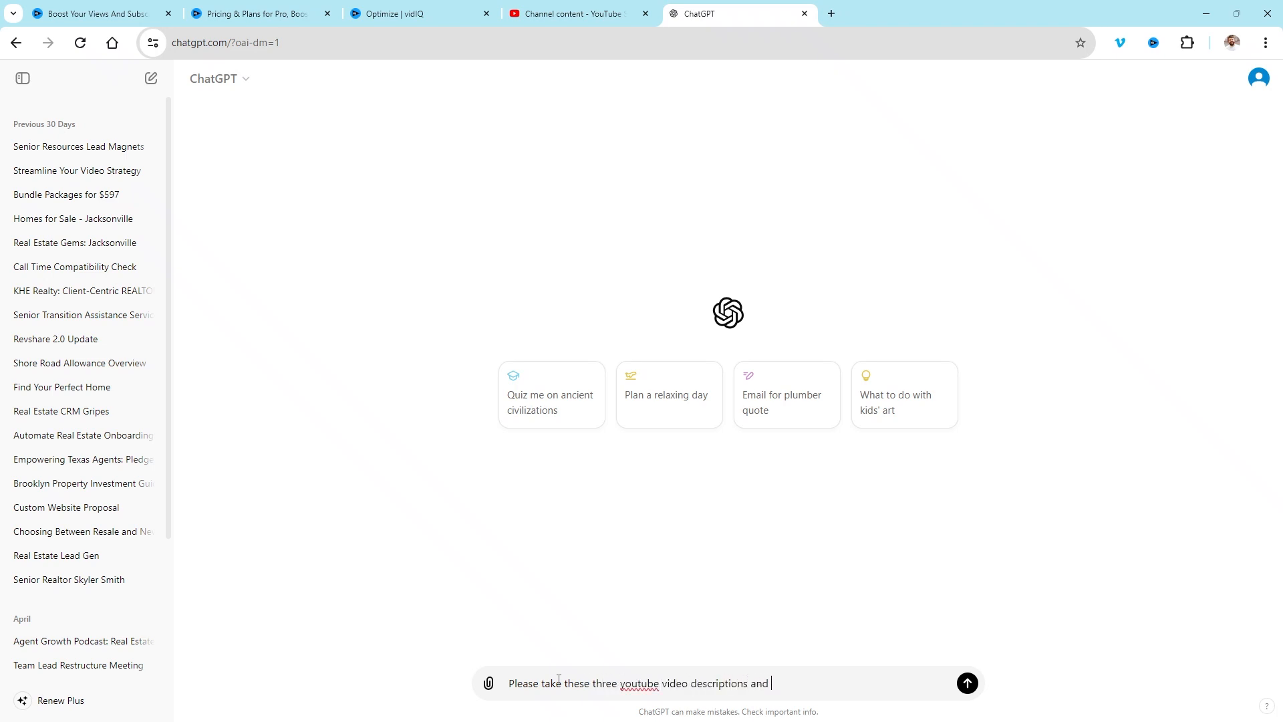
text(combine them into one. Make sure to have the keywords)
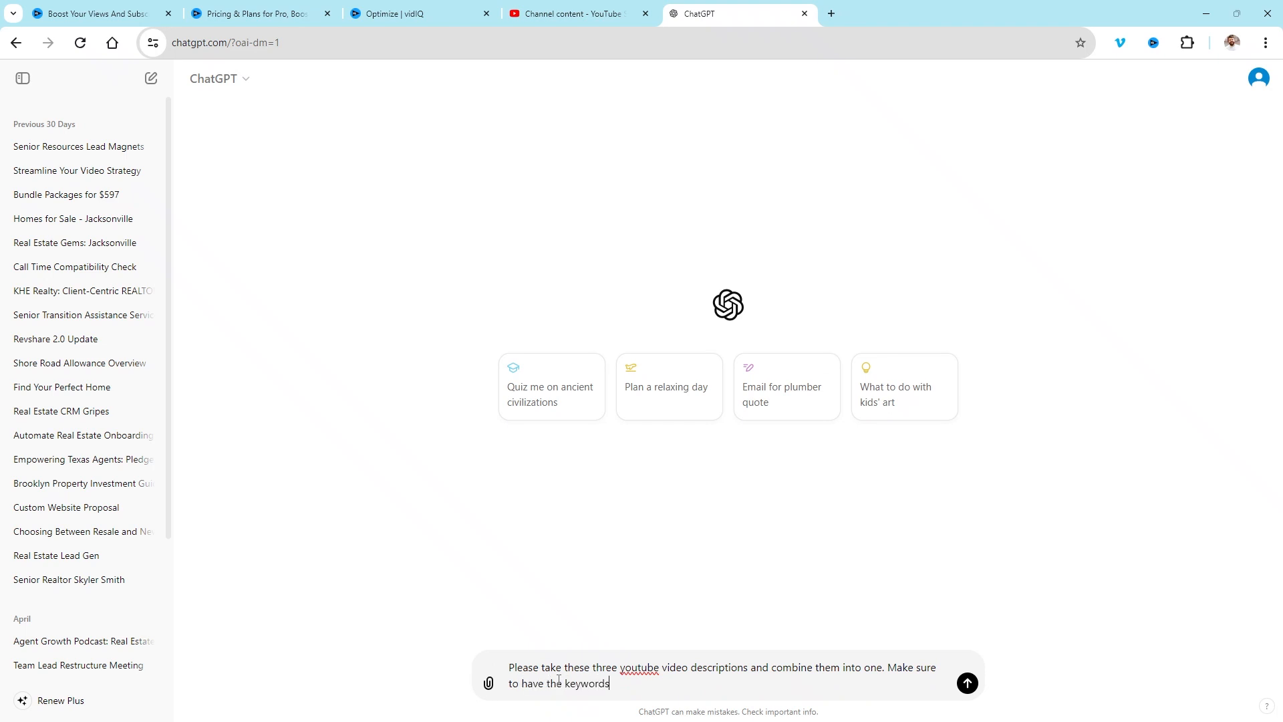
text( to help the video rank.)
key(shift+Return)
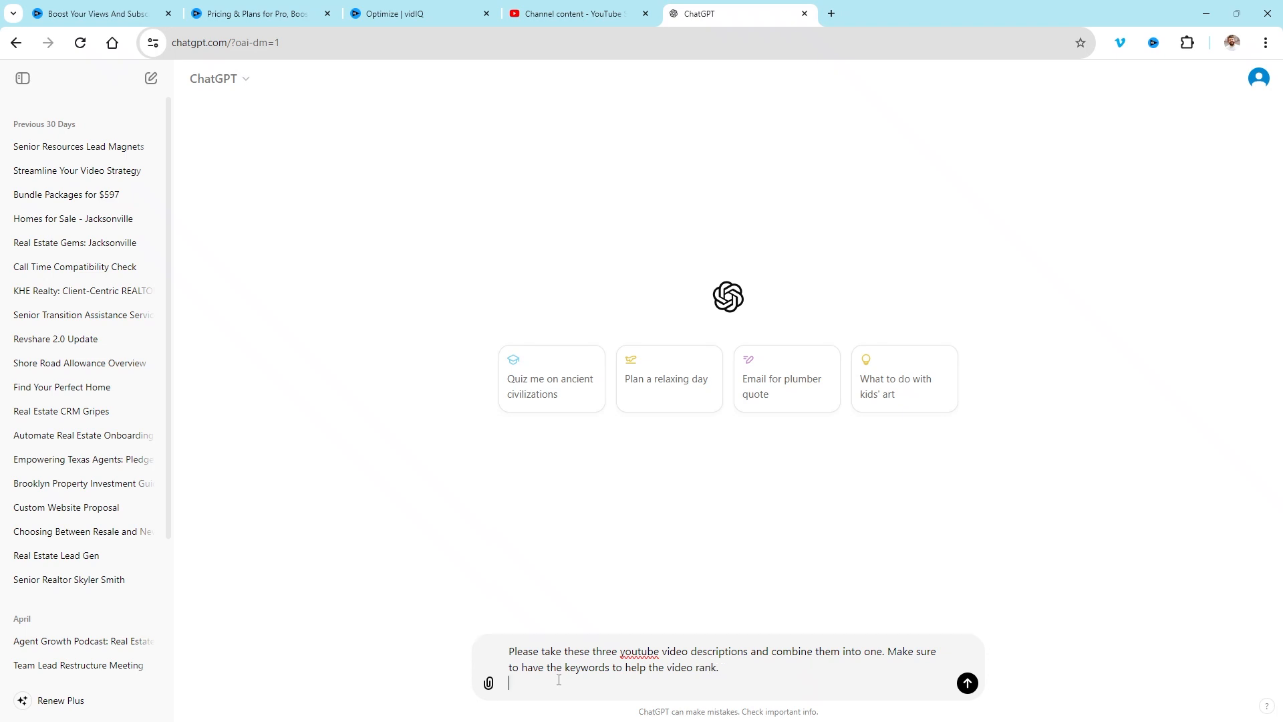
- Copy the first description suggestion from YouTube Studio into the ChatGPT prompt, followed by a blank line
click(571, 14)
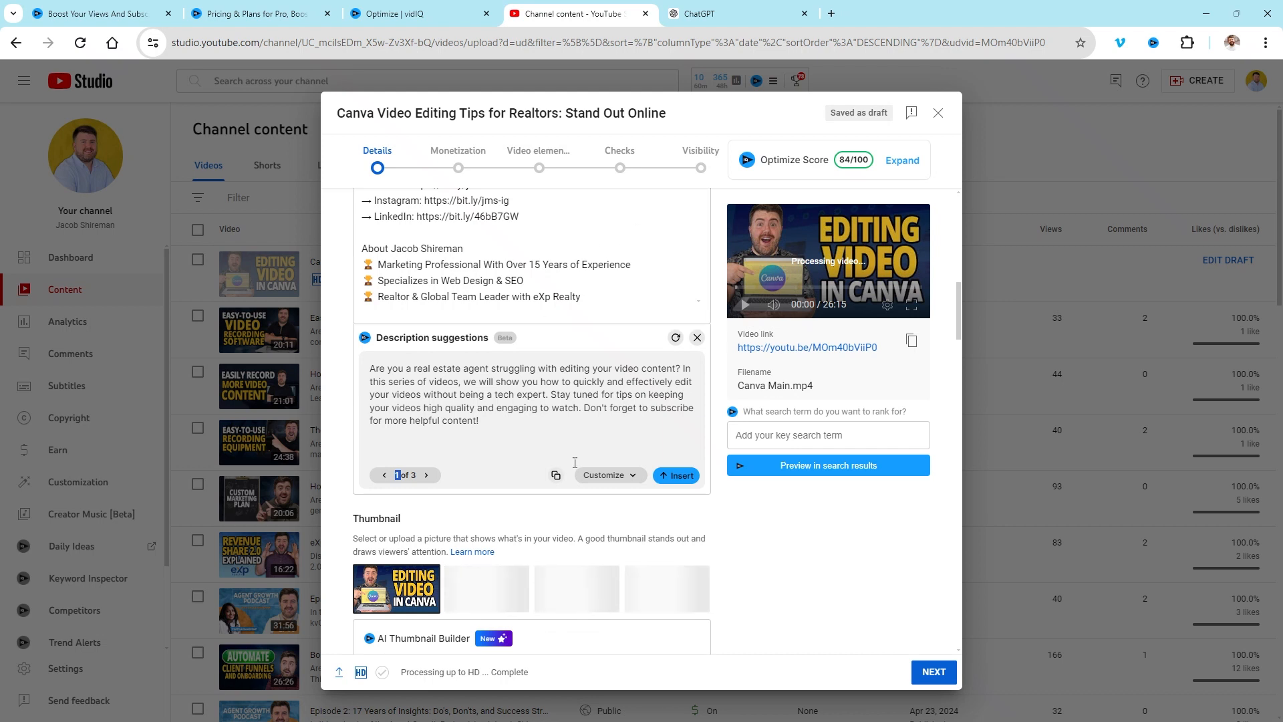
click(735, 14)
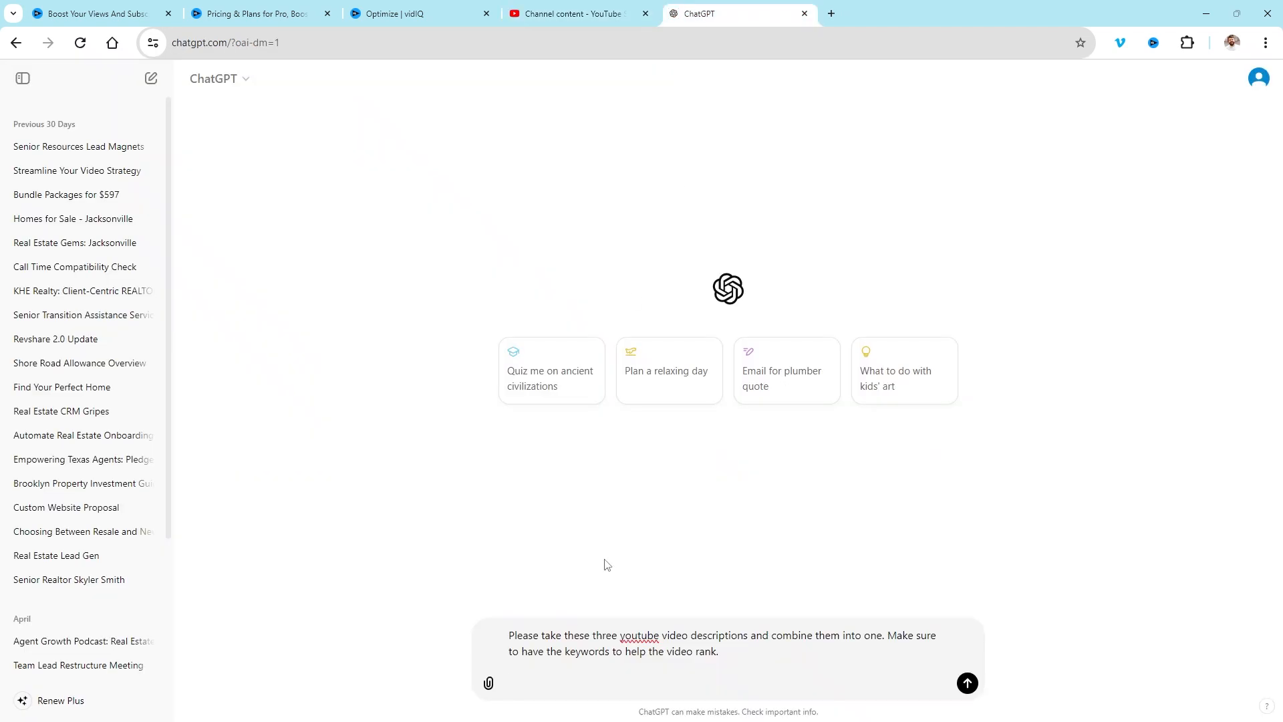
key(ctrl+v)
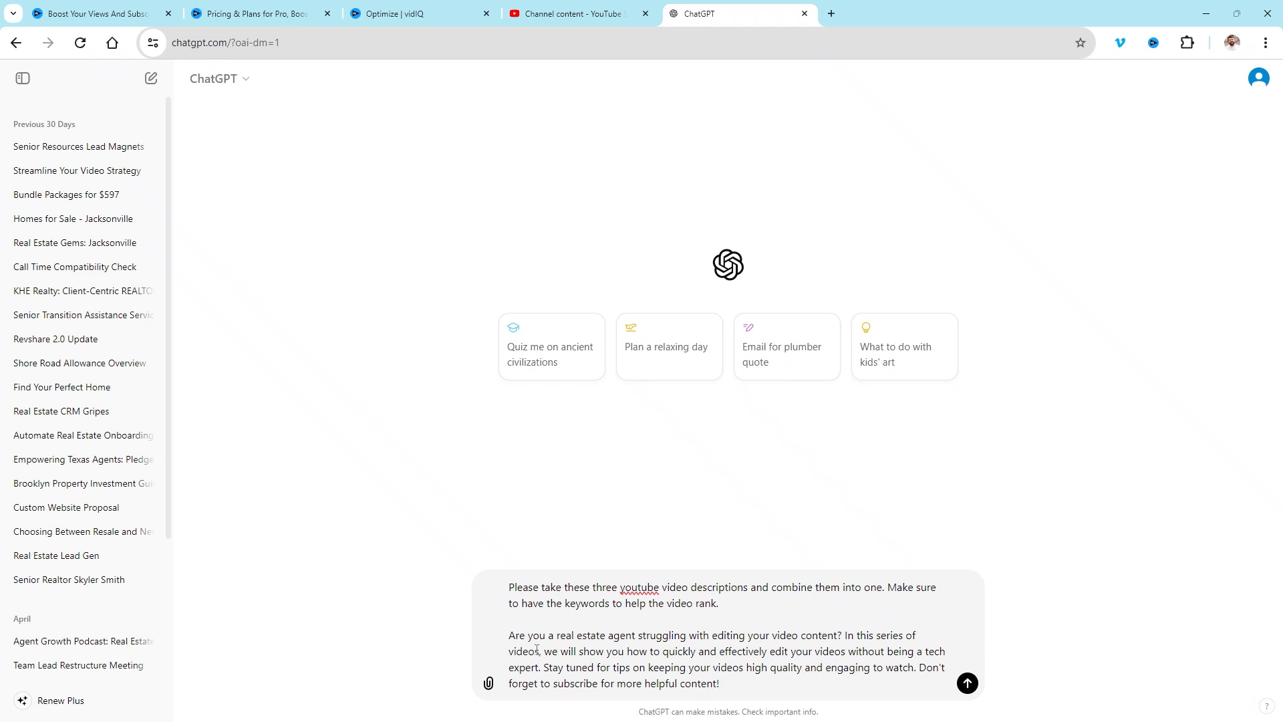
key(shift+Return)
key(shift+Return)
- Copy the second description suggestion from YouTube Studio into the ChatGPT prompt below the first one
key(ctrl+shift+Tab)
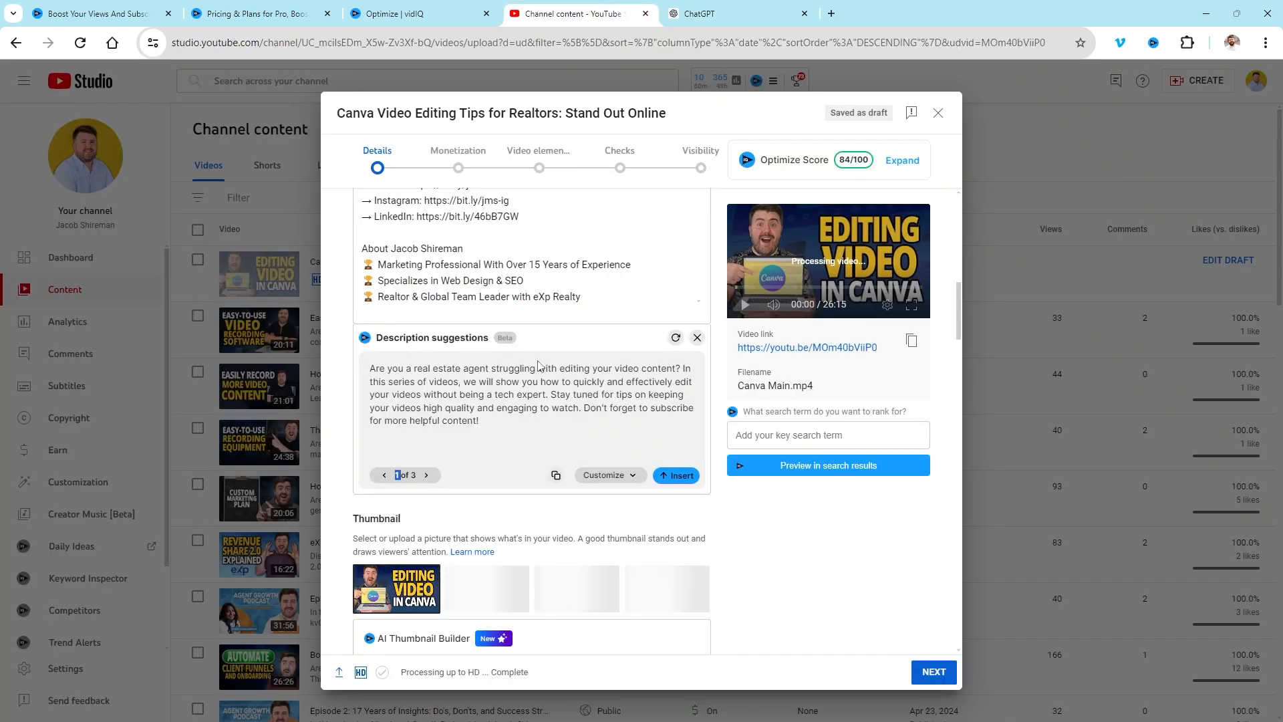
click(427, 474)
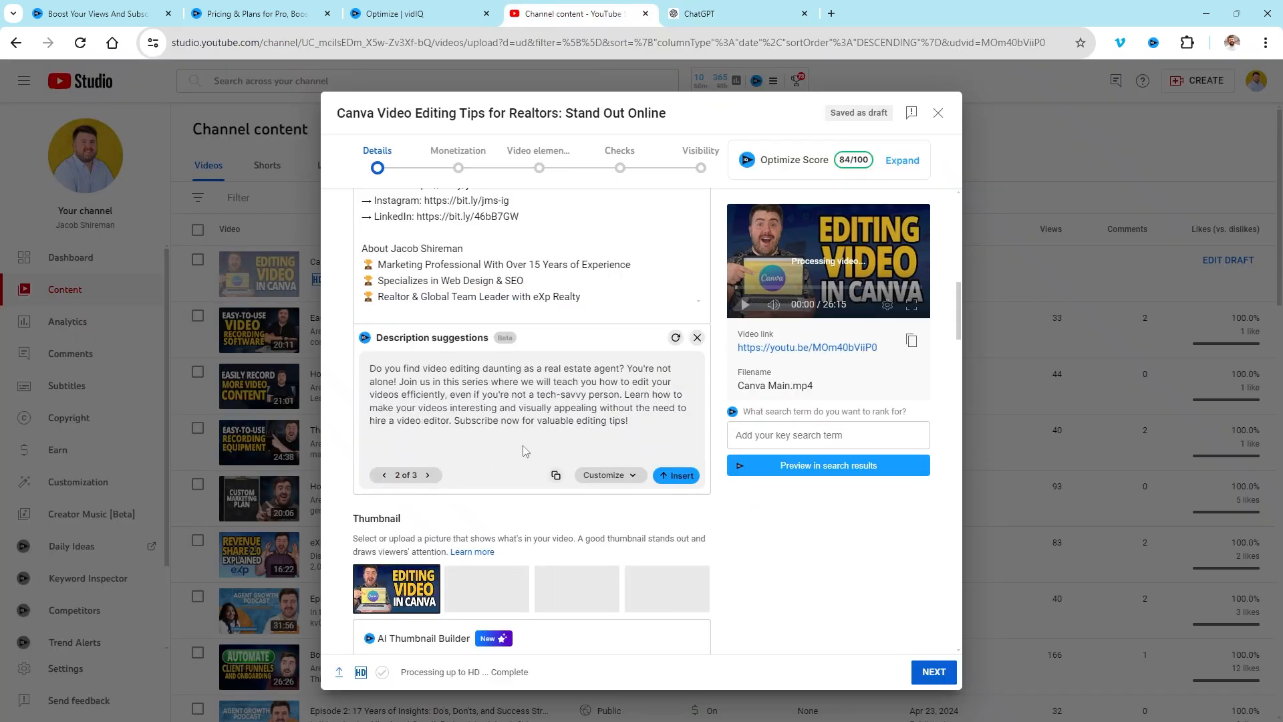
click(752, 8)
key(ctrl+v)
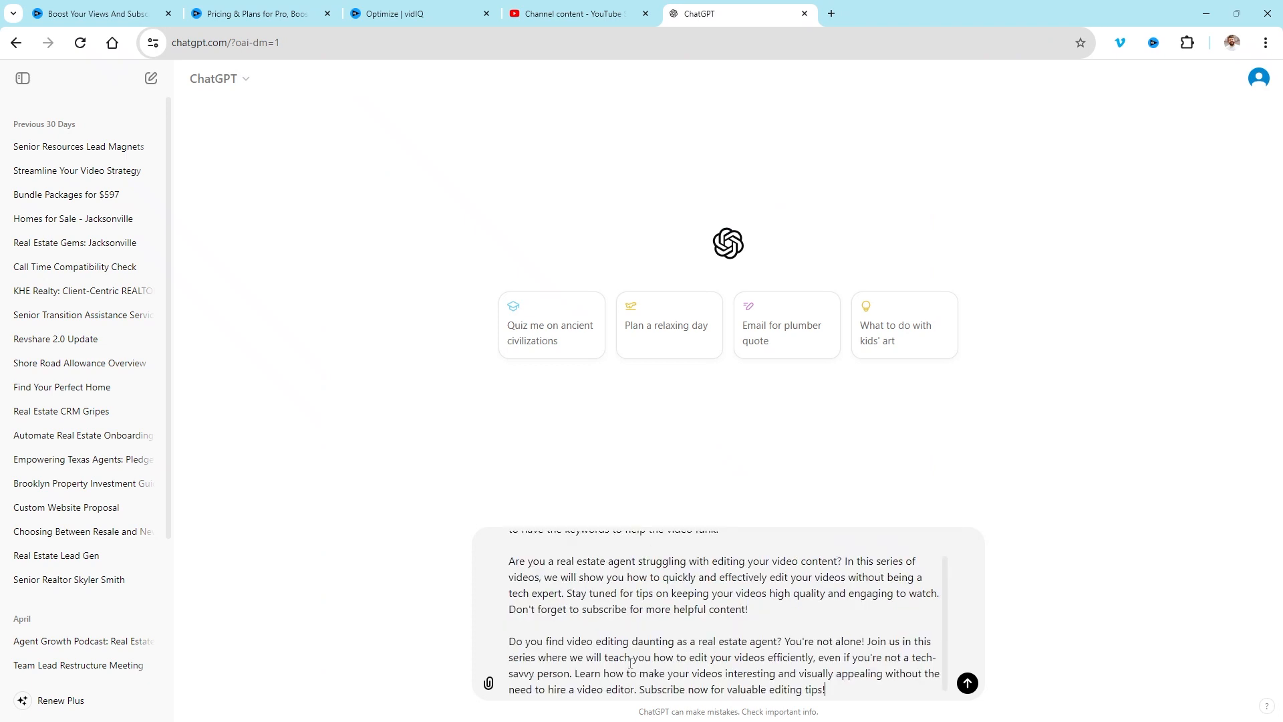
- Copy the third description suggestion into the ChatGPT prompt as a separate paragraph and send the prompt
click(575, 13)
click(428, 474)
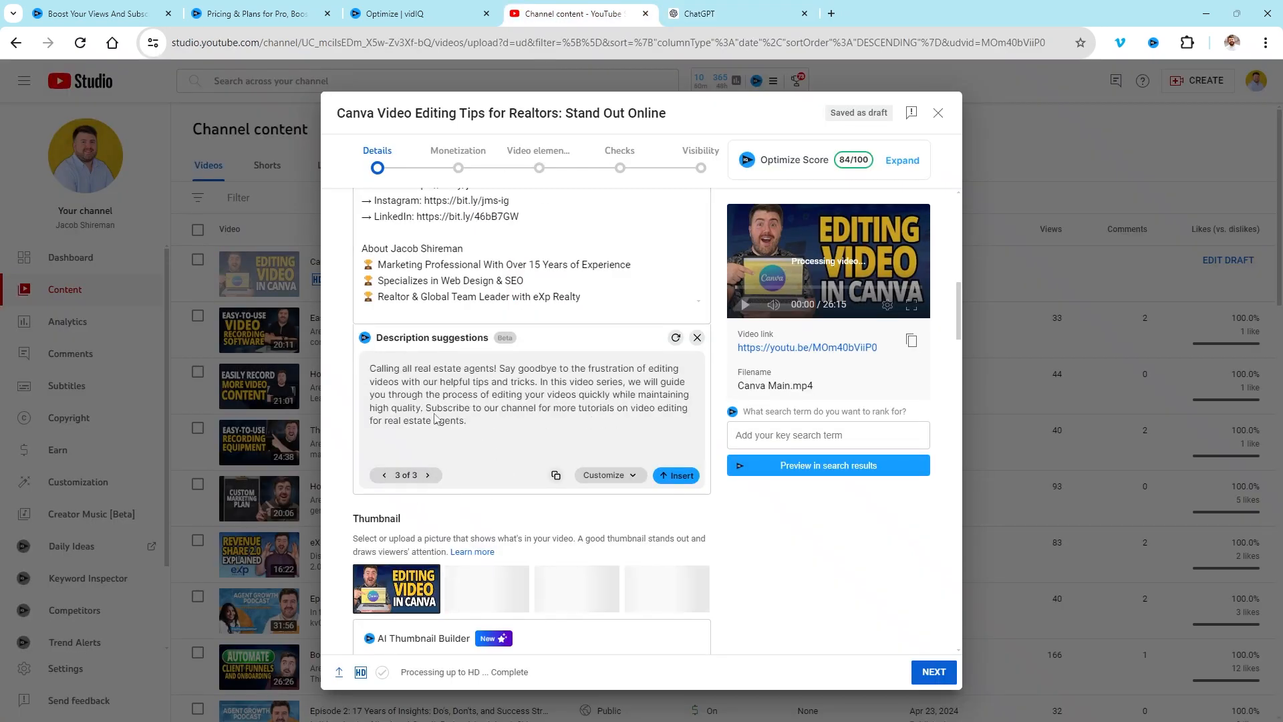
drag(479, 425, 351, 373)
click(738, 13)
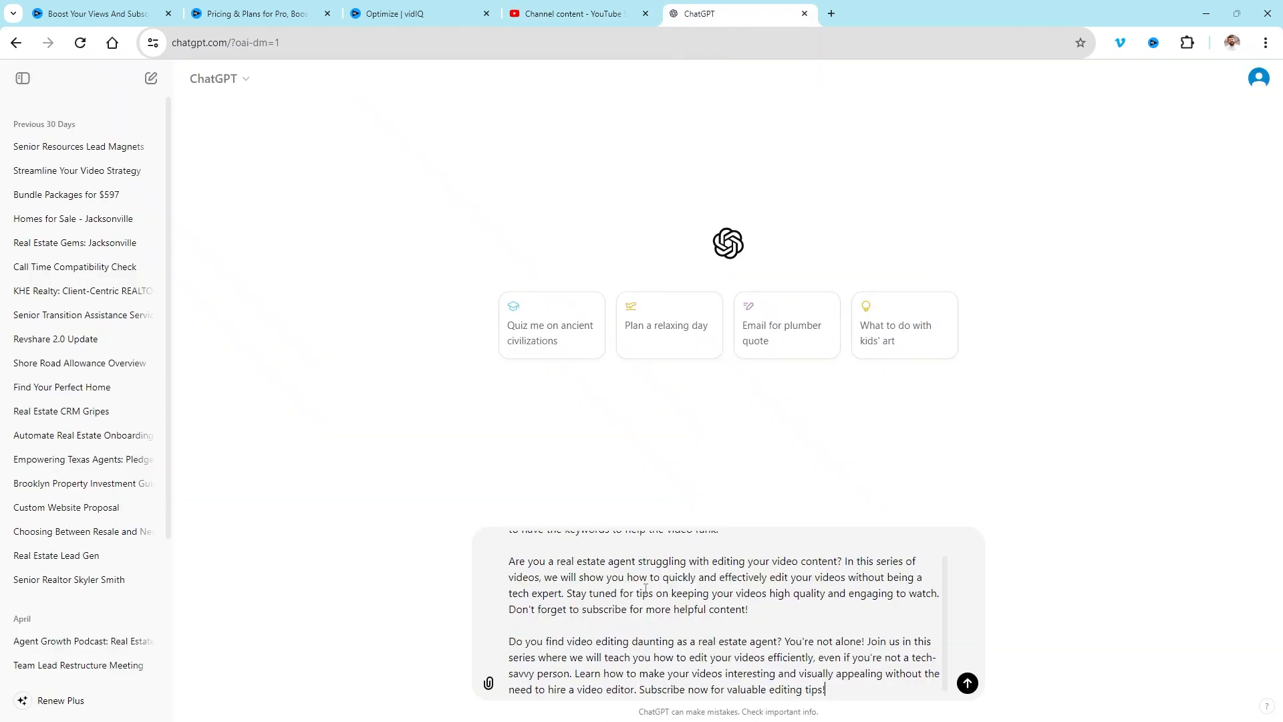
key(shift+Return)
key(shift+Return)
key(ctrl+v)
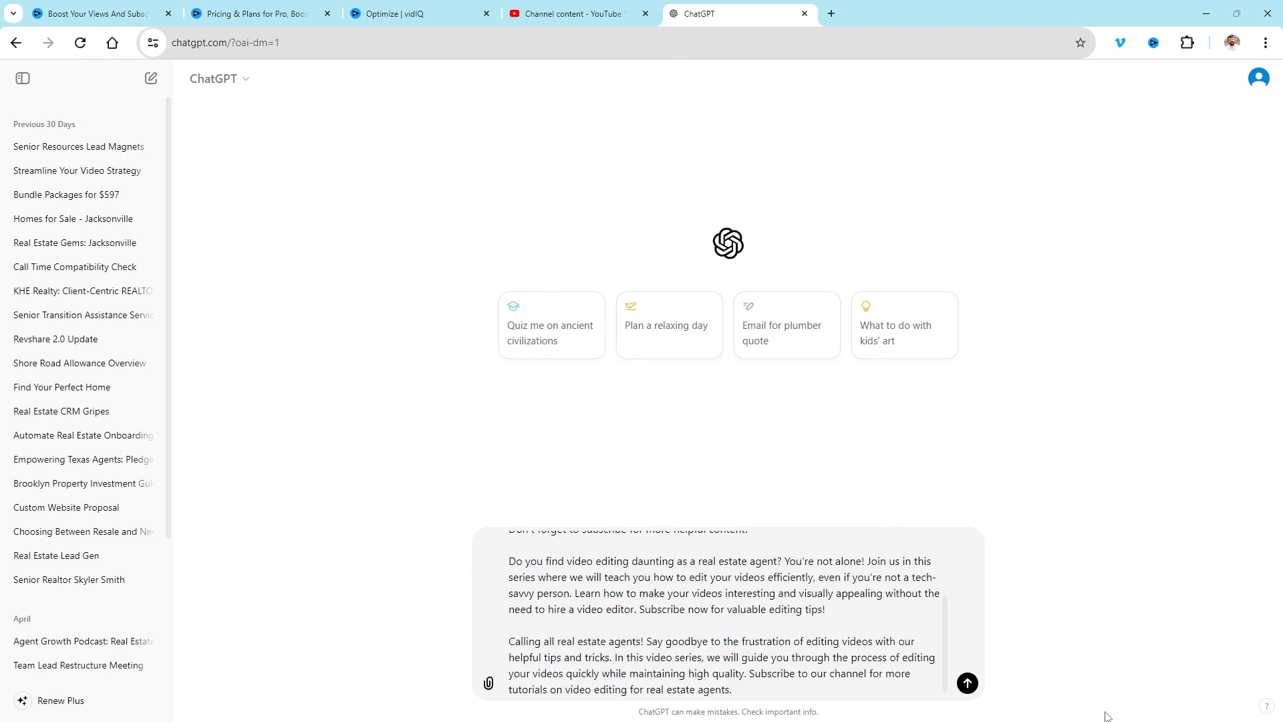
click(967, 682)
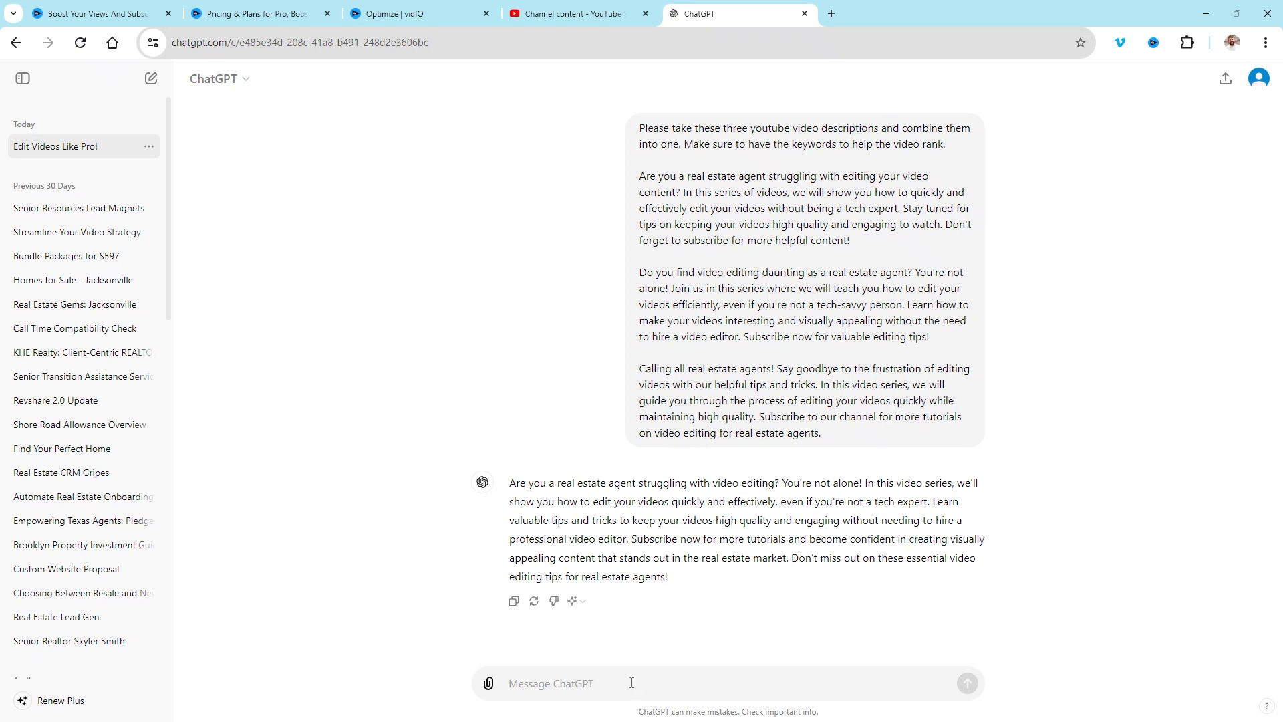
- Send ChatGPT the follow-up "Change we to I. It is not a group teaching, just one person"
text(Changi)
key(BackSpace)
key(BackSpace)
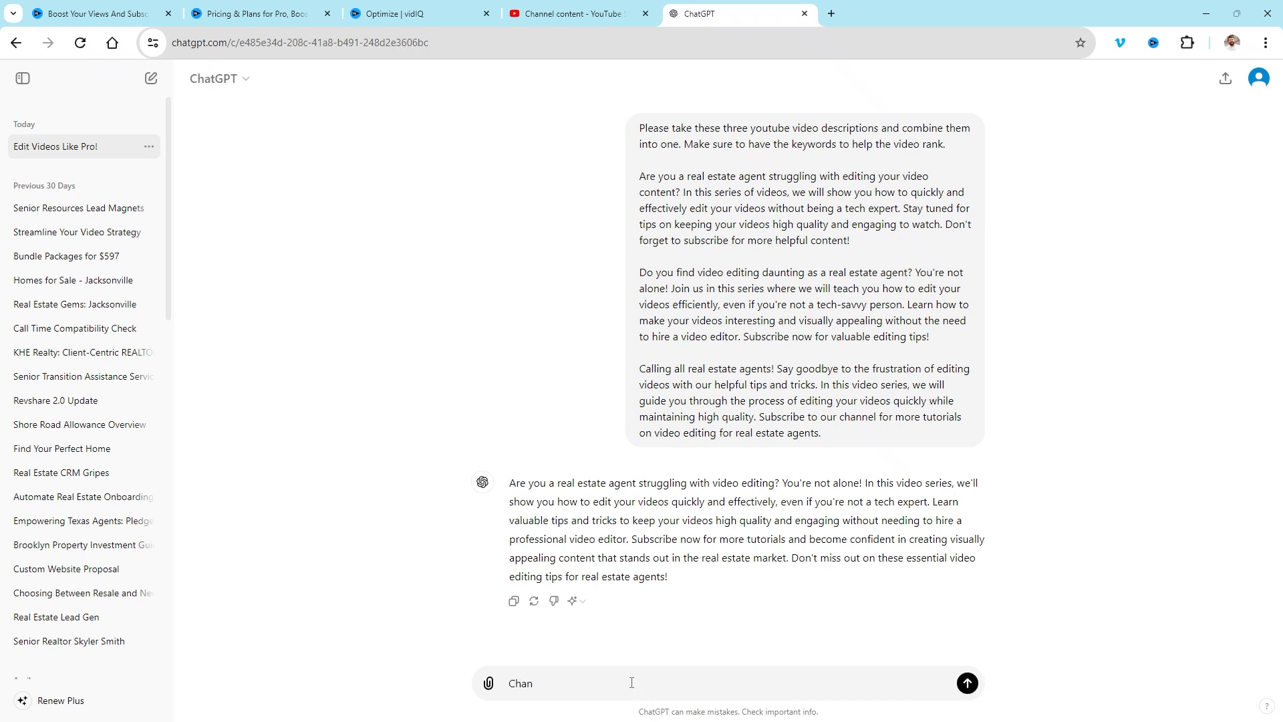
text(nge we to I. It is not a group teaching, just one person)
key(Return)
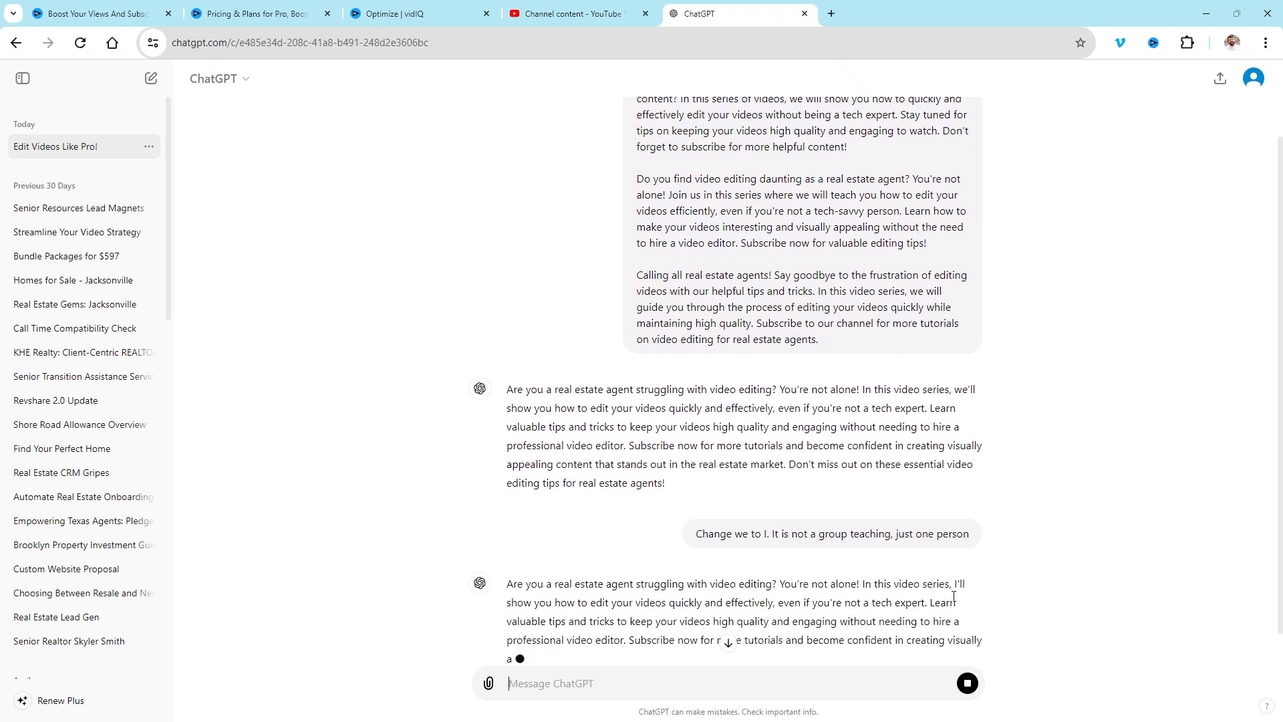
- Paste ChatGPT's revised description at the top of the draft's description in YouTube Studio and insert "video" before "content"
scroll(526, 515, down, 2)
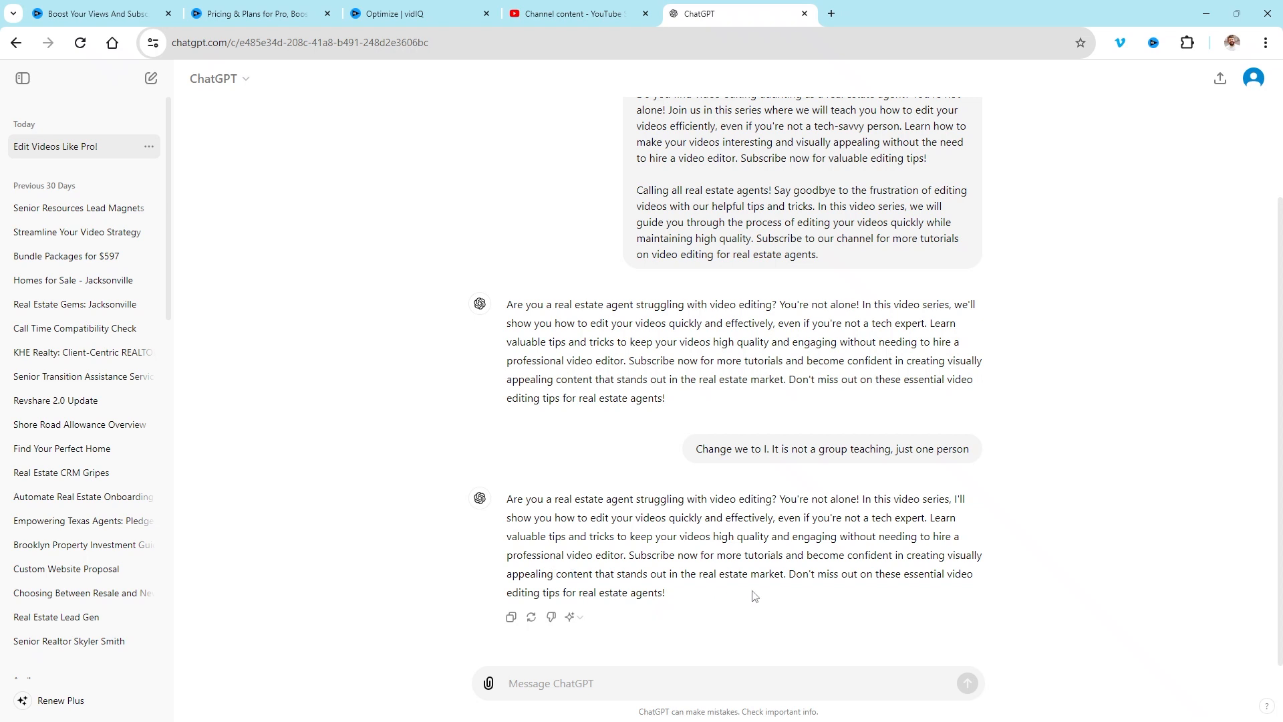
drag(666, 592, 508, 497)
key(ctrl+c)
click(573, 13)
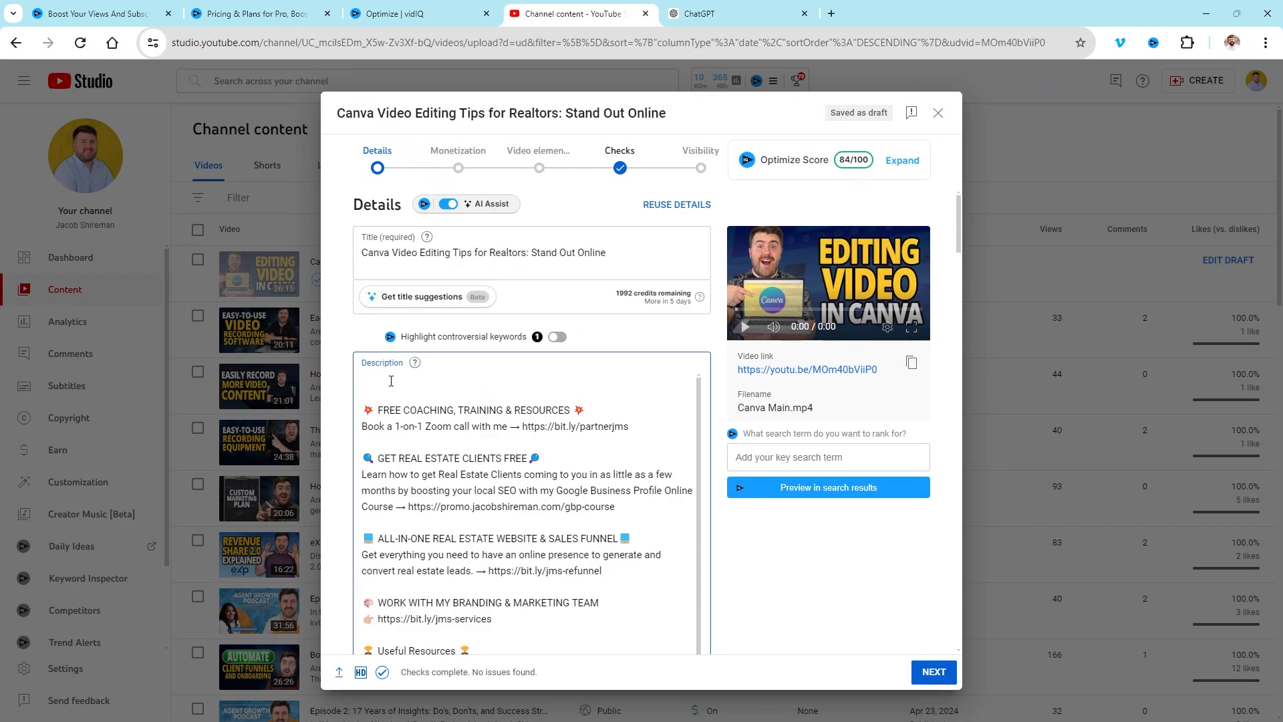
key(ctrl+v)
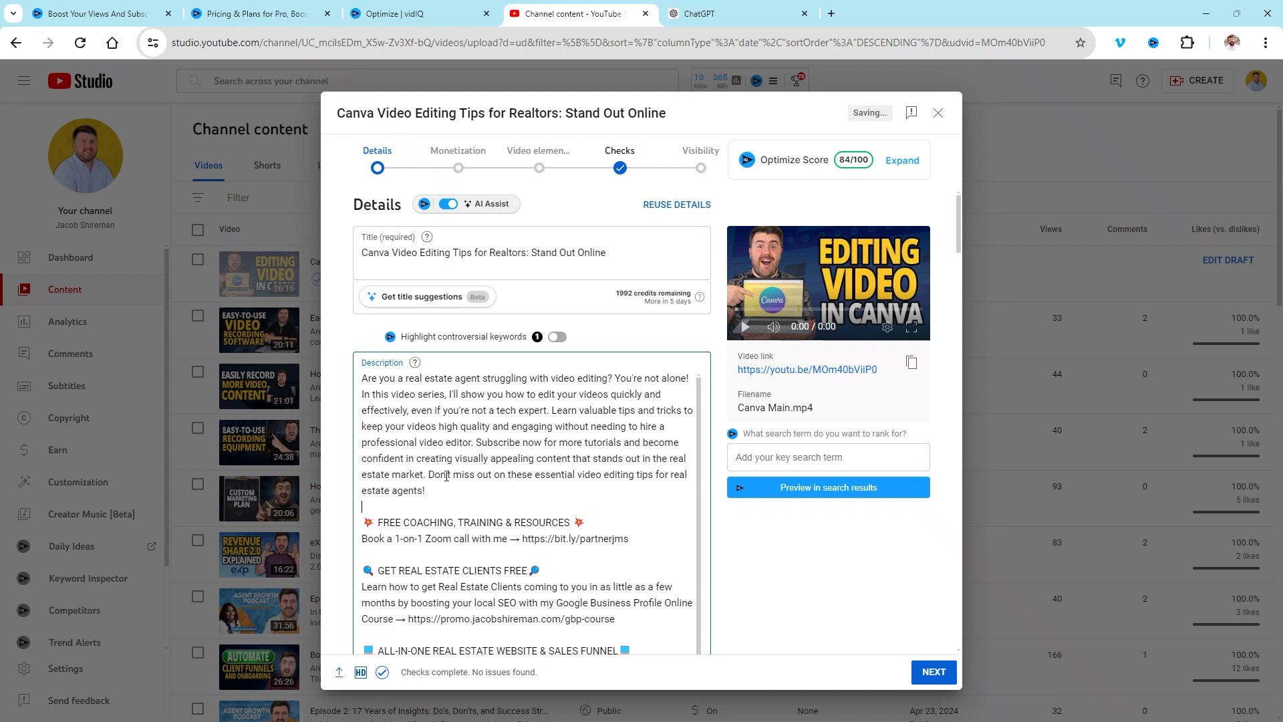
click(535, 461)
text(video)
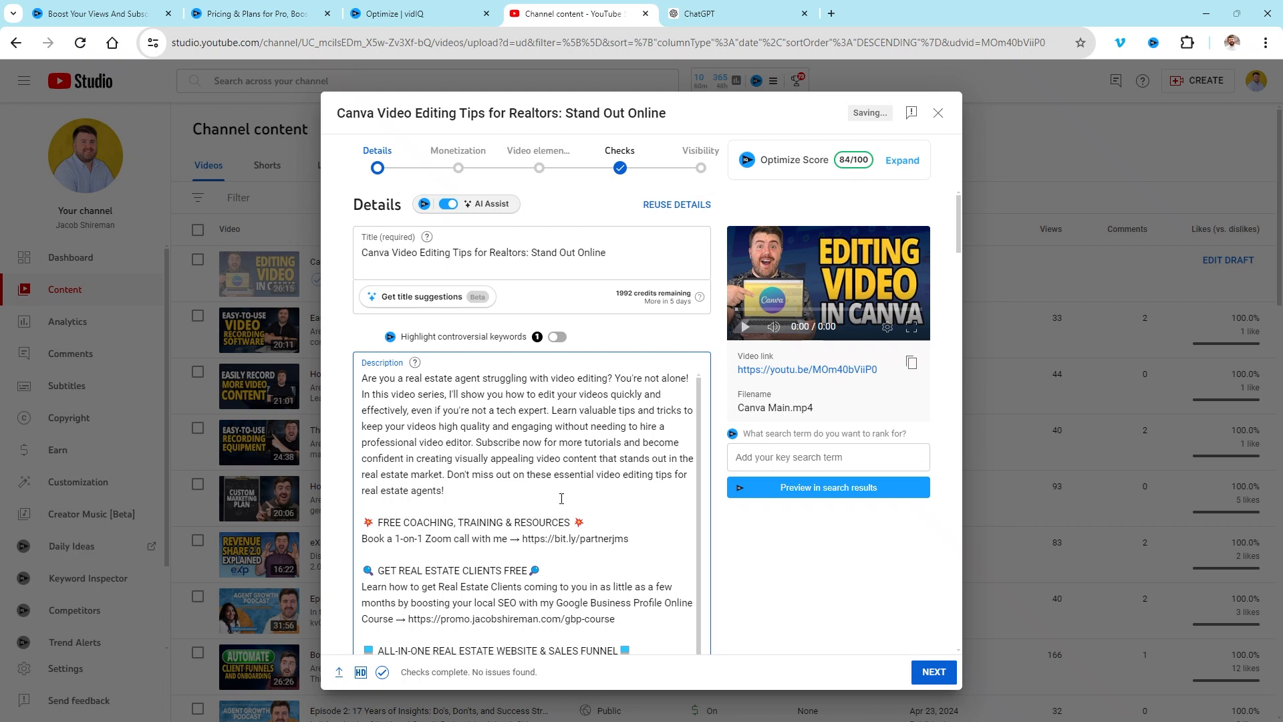
- Check the Optimize Score breakdown and insert "Canva" before "video editing" in the description's first sentence
scroll(528, 467, down, 3)
scroll(528, 468, up, 3)
click(903, 160)
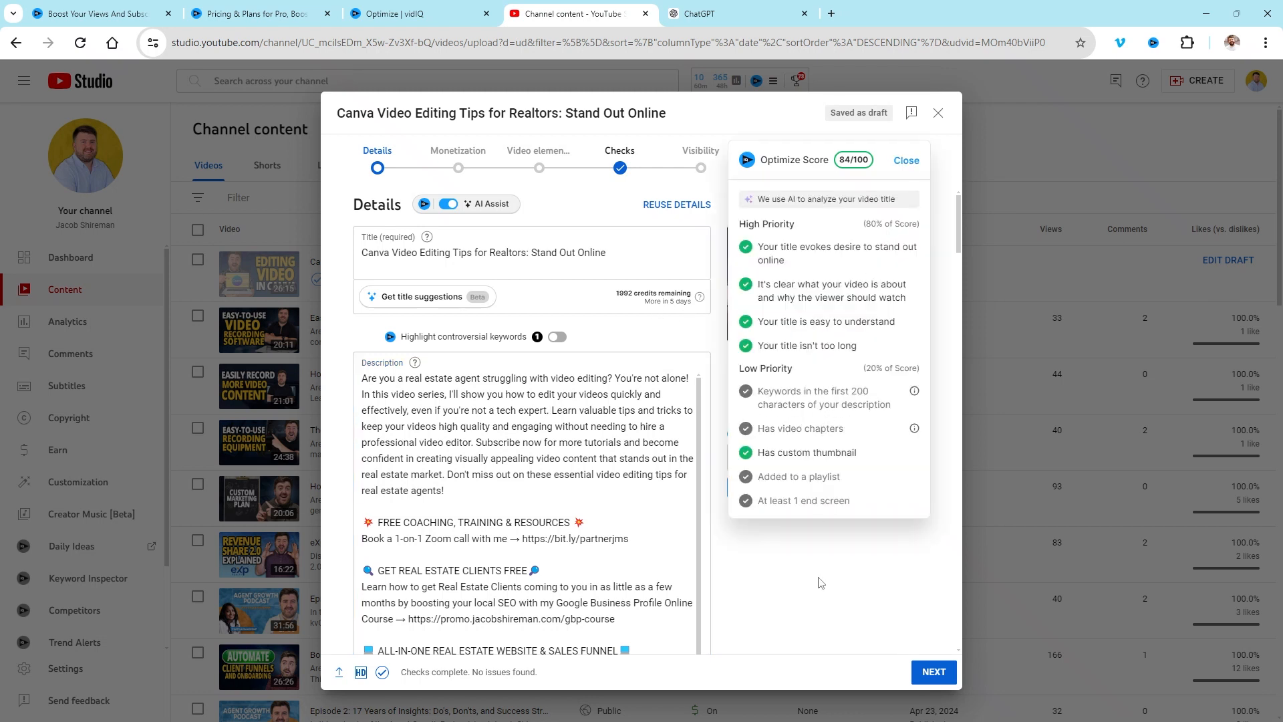
click(570, 398)
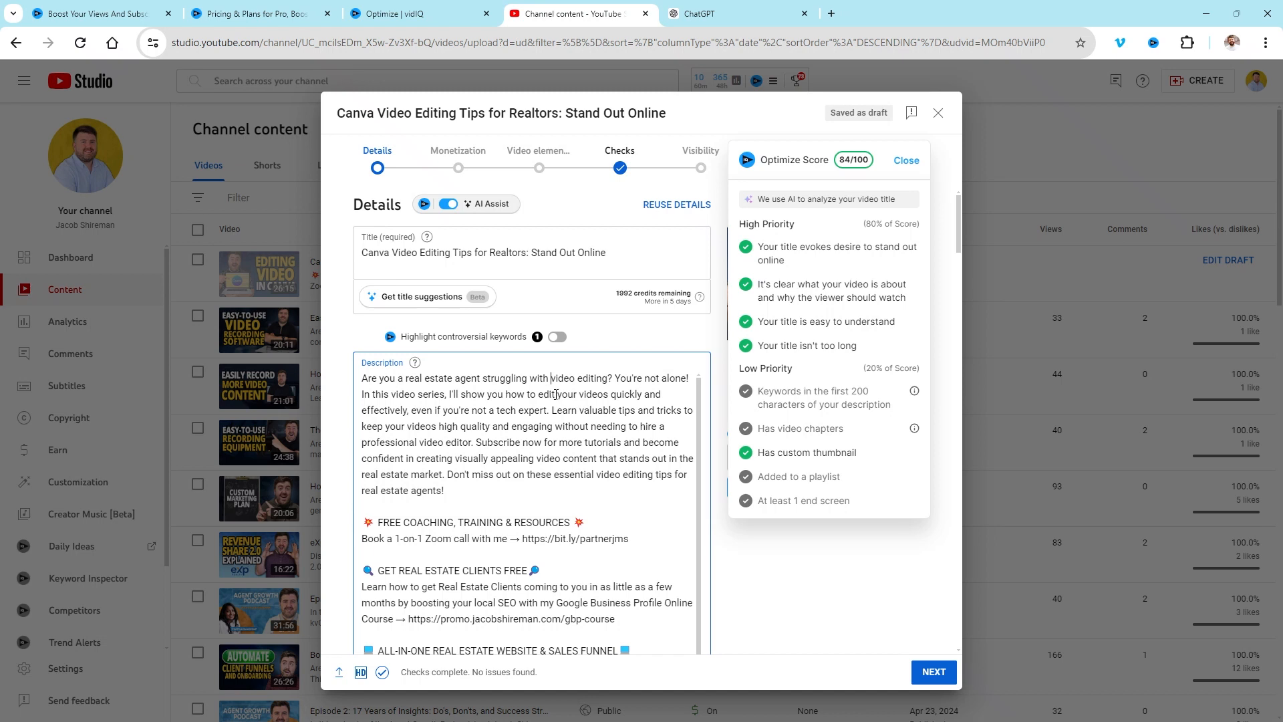
text(Canva)
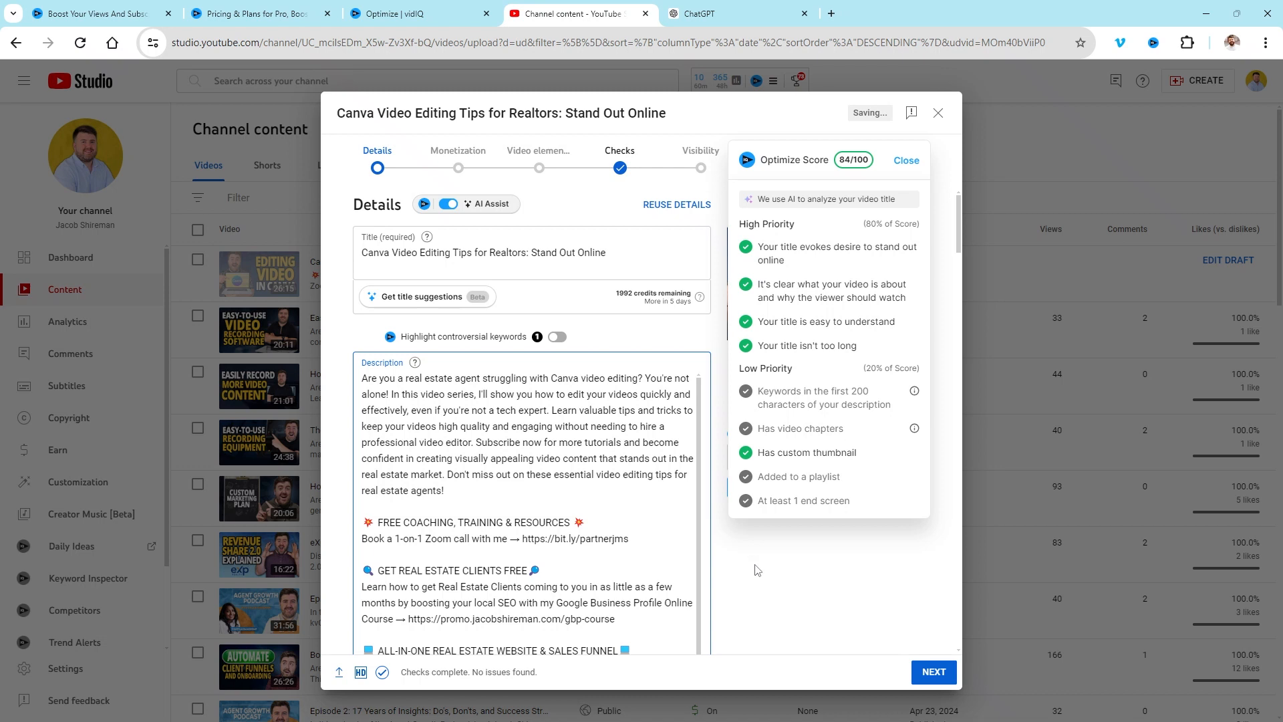
click(906, 161)
- Open the list of playlists in the draft video's details
scroll(541, 536, down, 5)
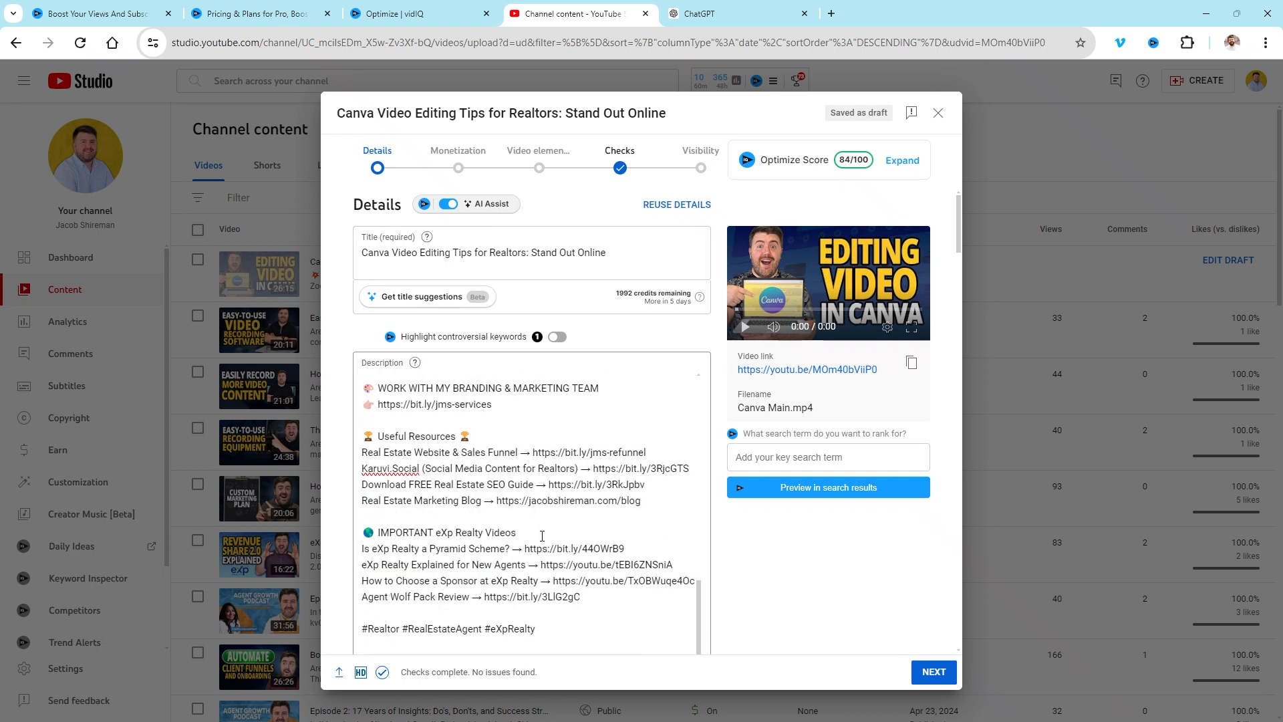
scroll(839, 601, down, 10)
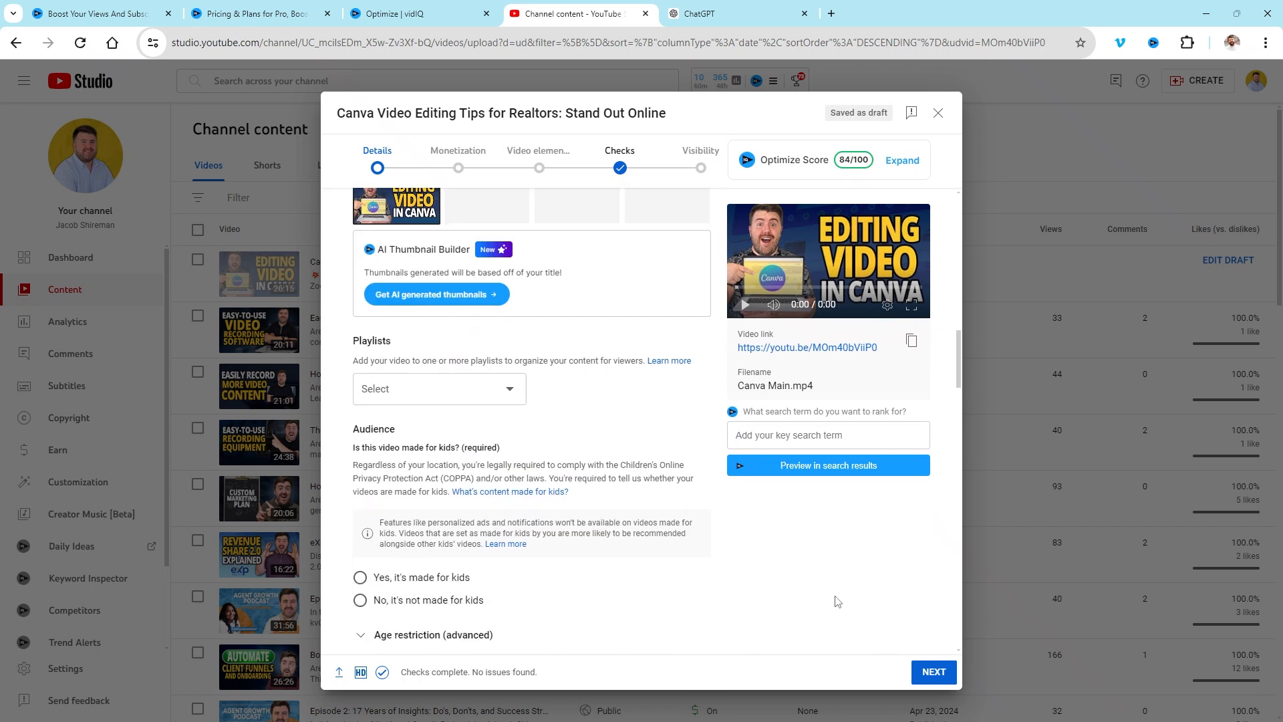
click(506, 393)
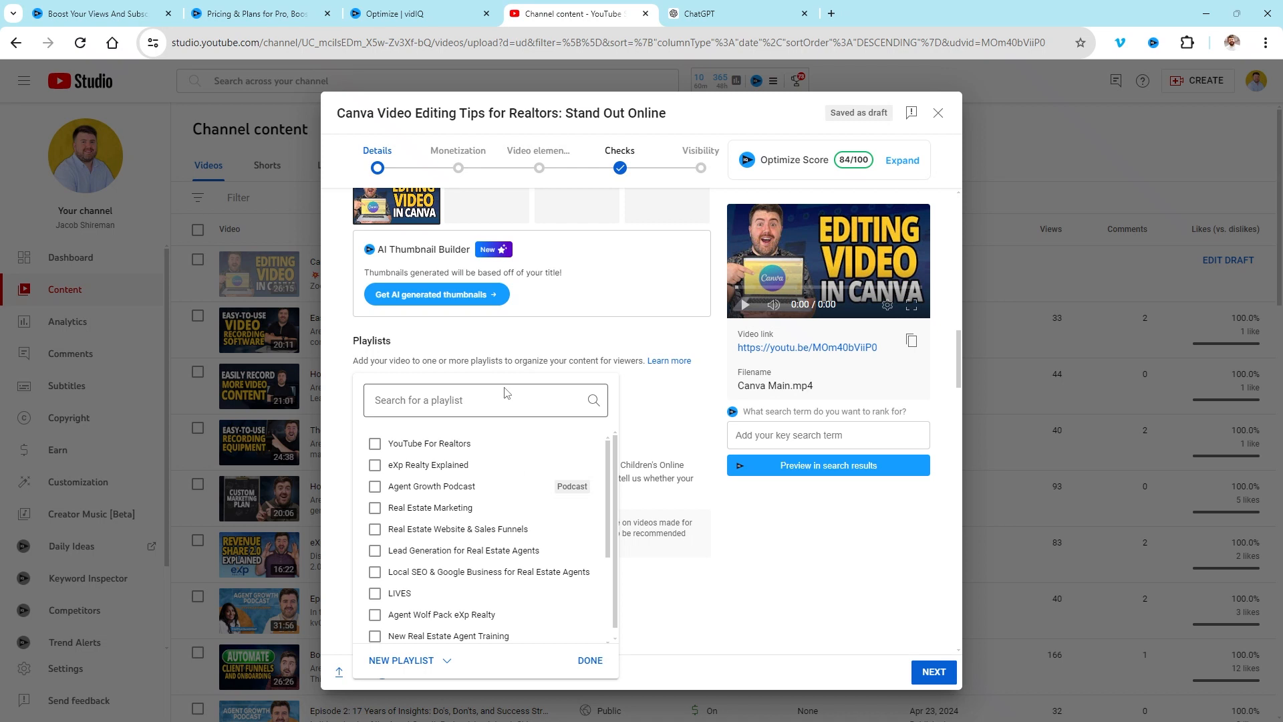
click(444, 663)
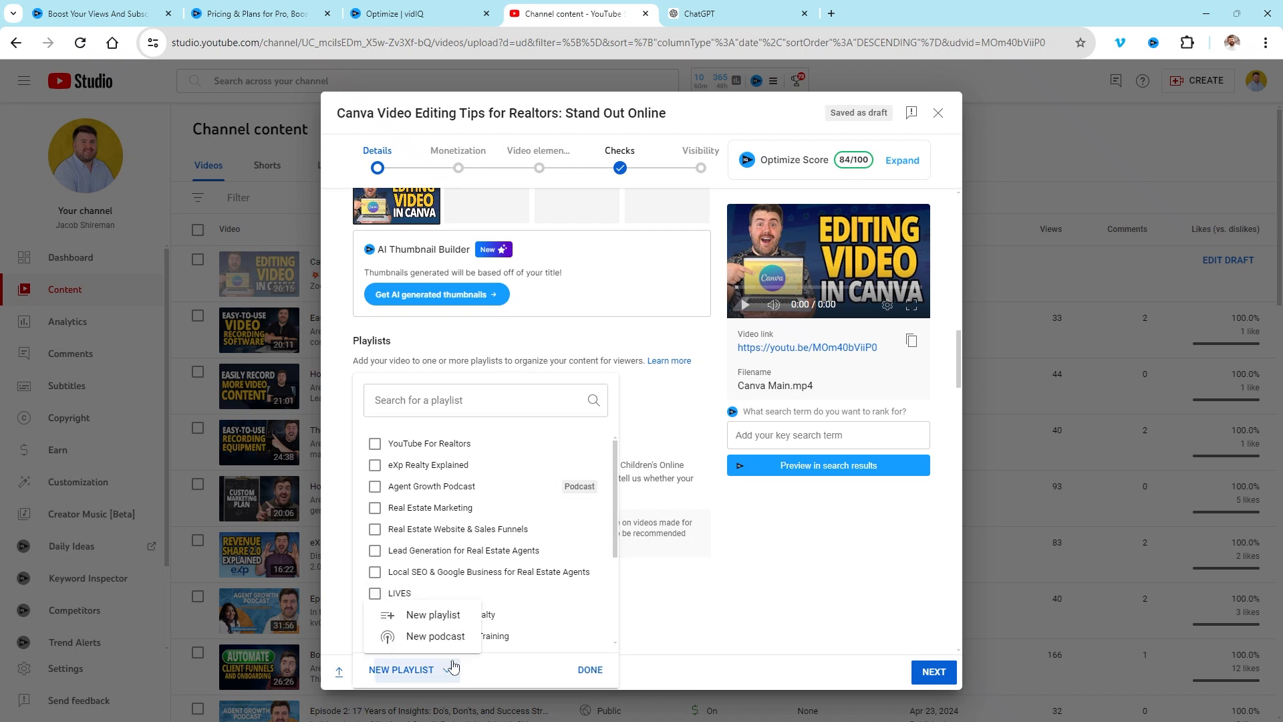
click(443, 616)
click(497, 298)
click(524, 369)
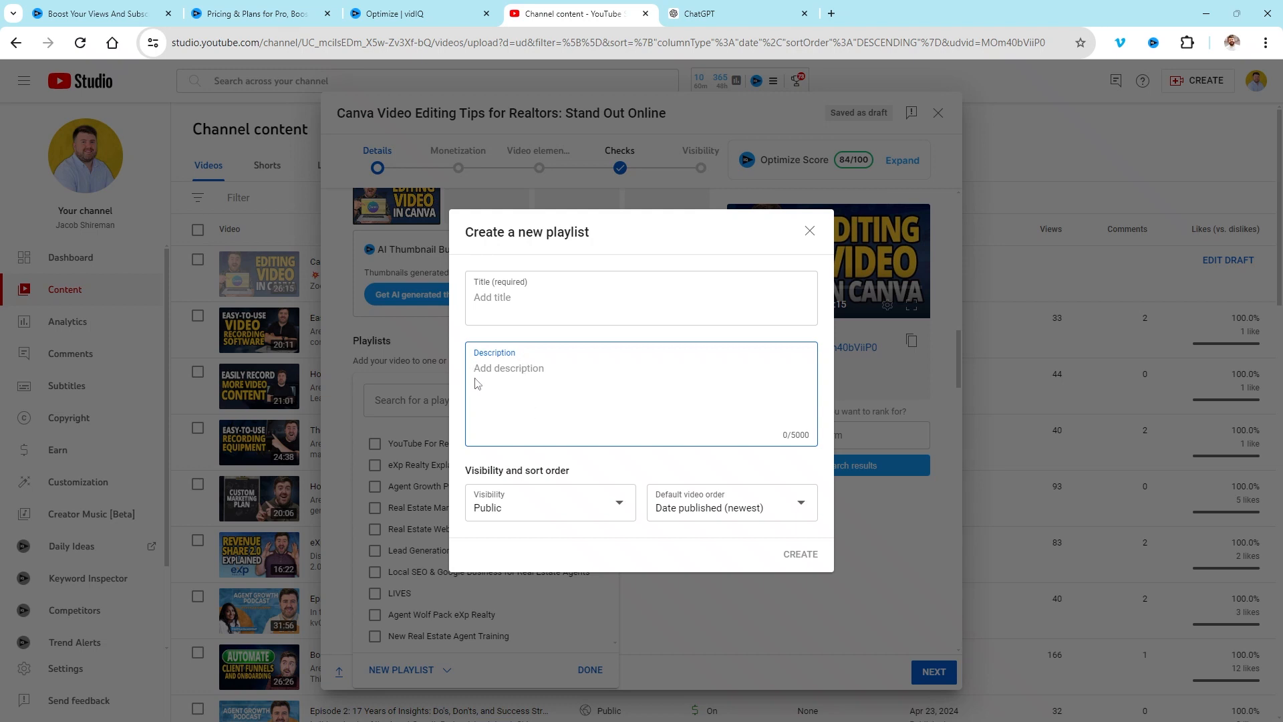
click(809, 231)
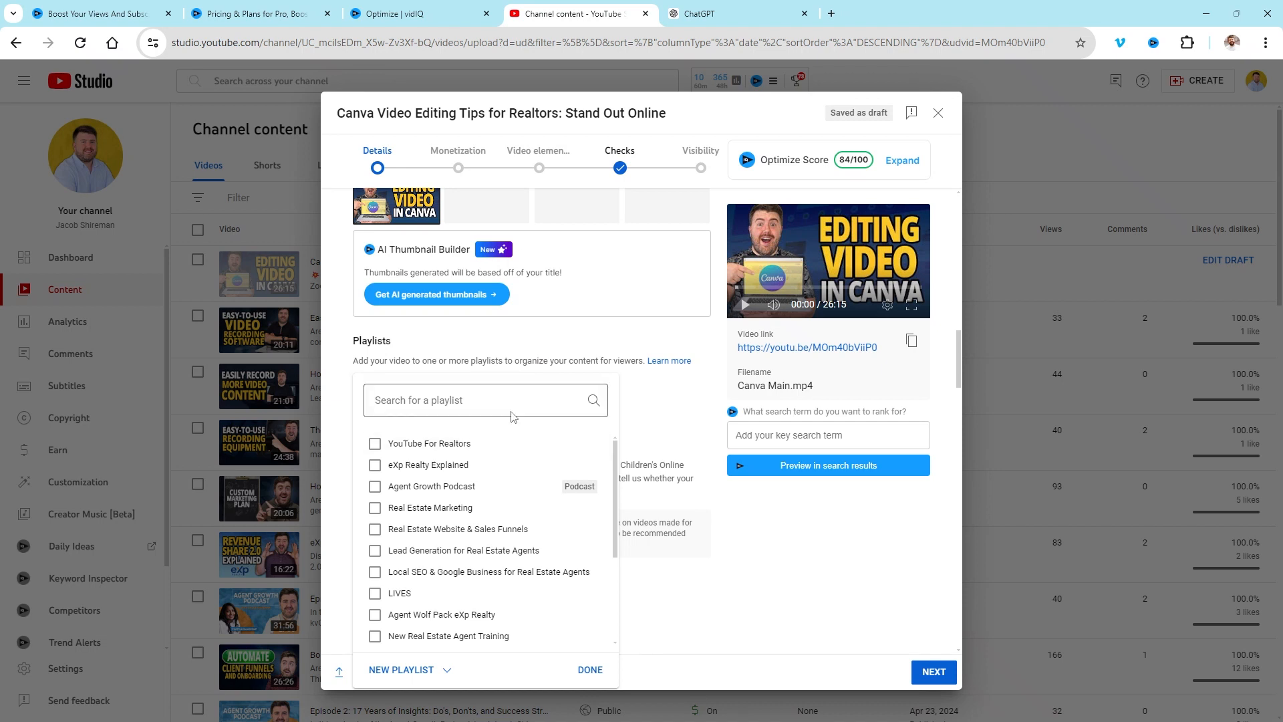
- Add the draft to the "YouTube For Realtors" playlist and mark it as not made for kids
click(375, 444)
click(589, 670)
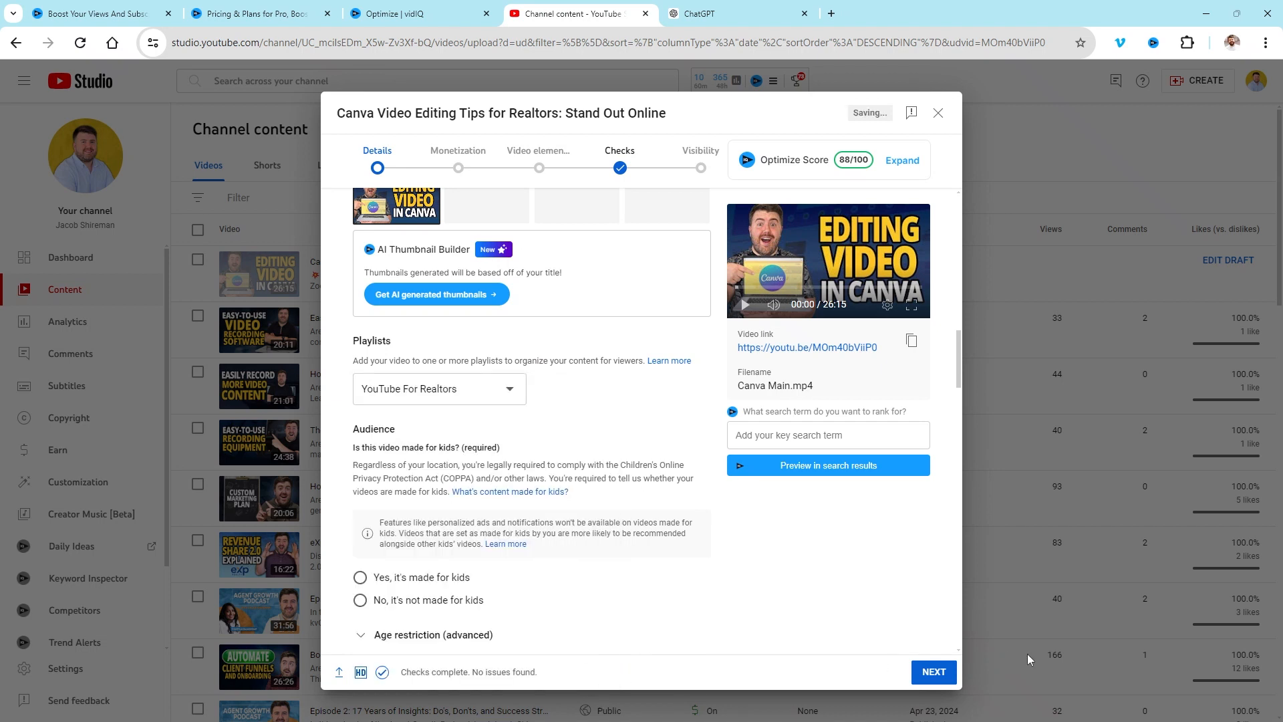
click(361, 601)
- Go to the draft's tag settings and remove the duplicate of the creator-name tag
scroll(795, 604, down, 4)
scroll(795, 604, down, 6)
click(359, 286)
scroll(570, 394, up, 3)
scroll(570, 394, down, 9)
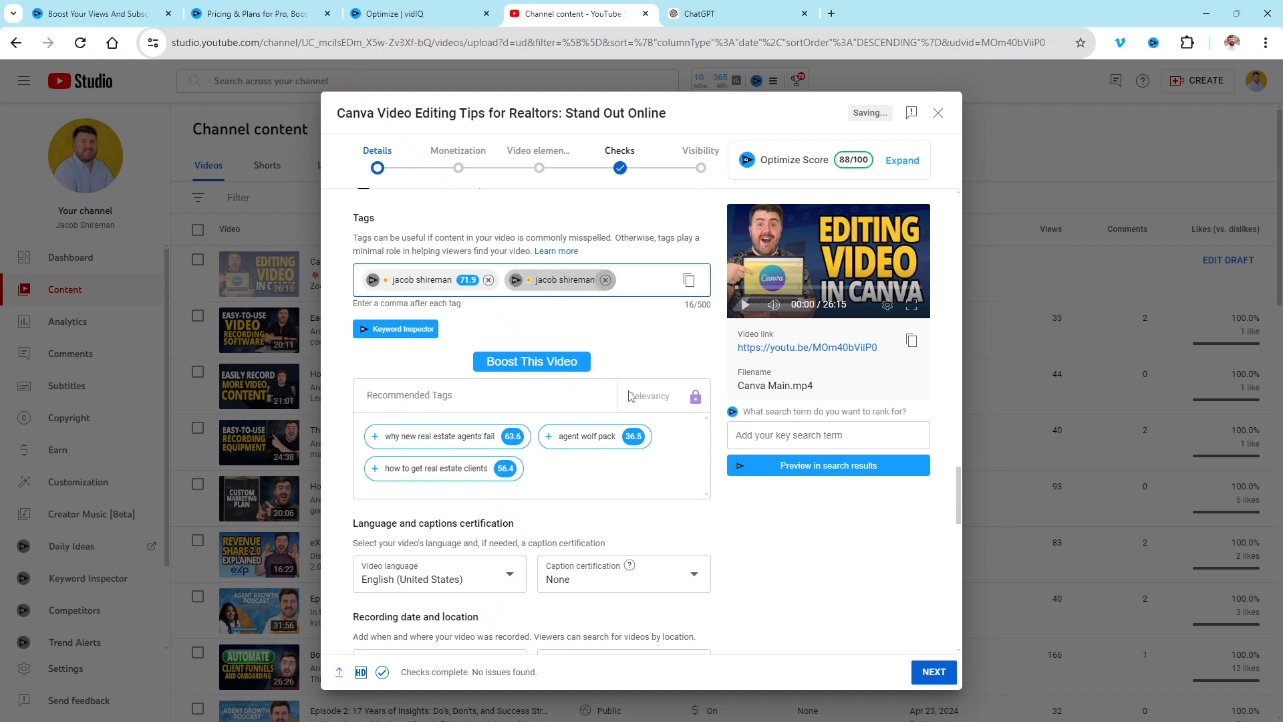
click(488, 280)
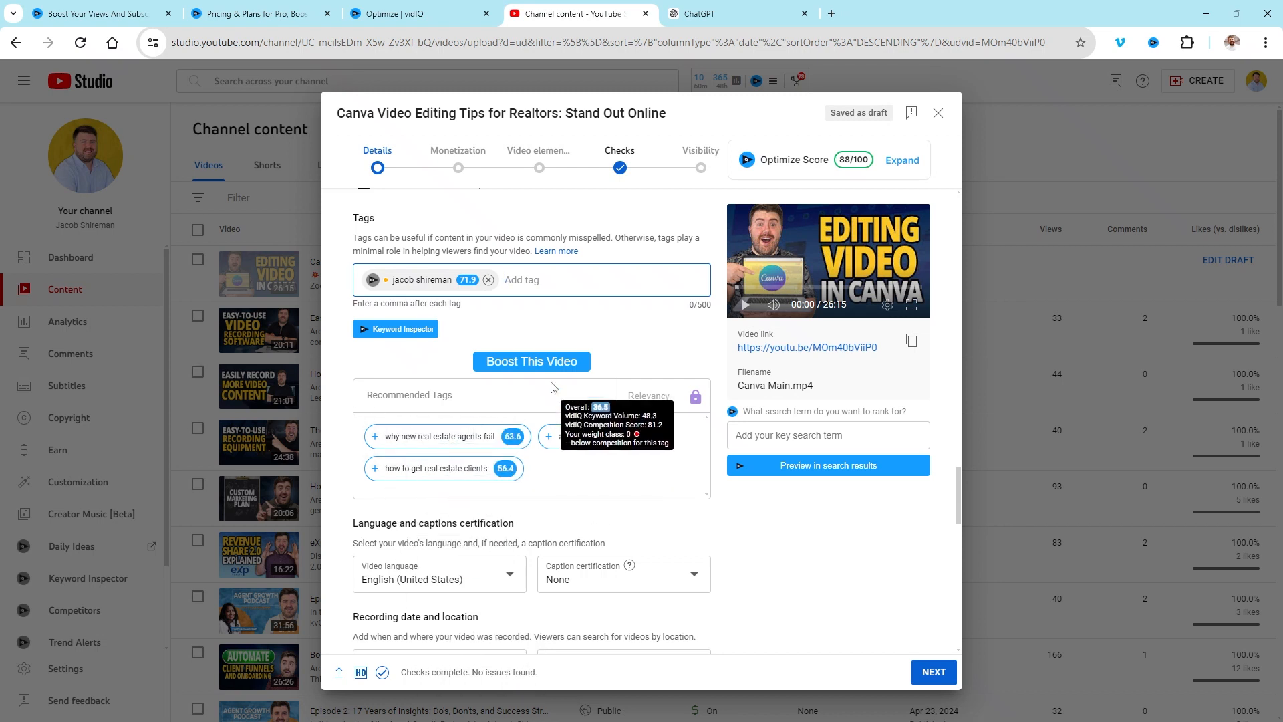
- Boost the video to unlock vidIQ's recommended tags and add "real estate marketing tips" from them
click(531, 361)
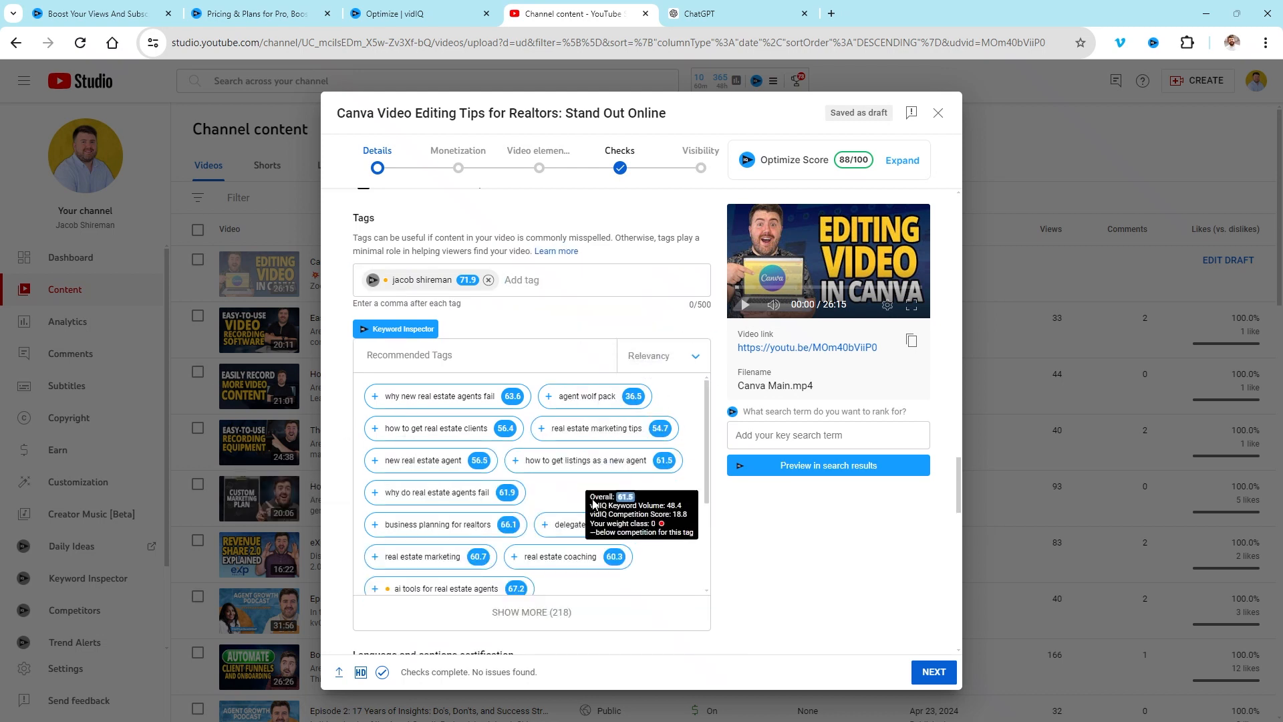
click(541, 430)
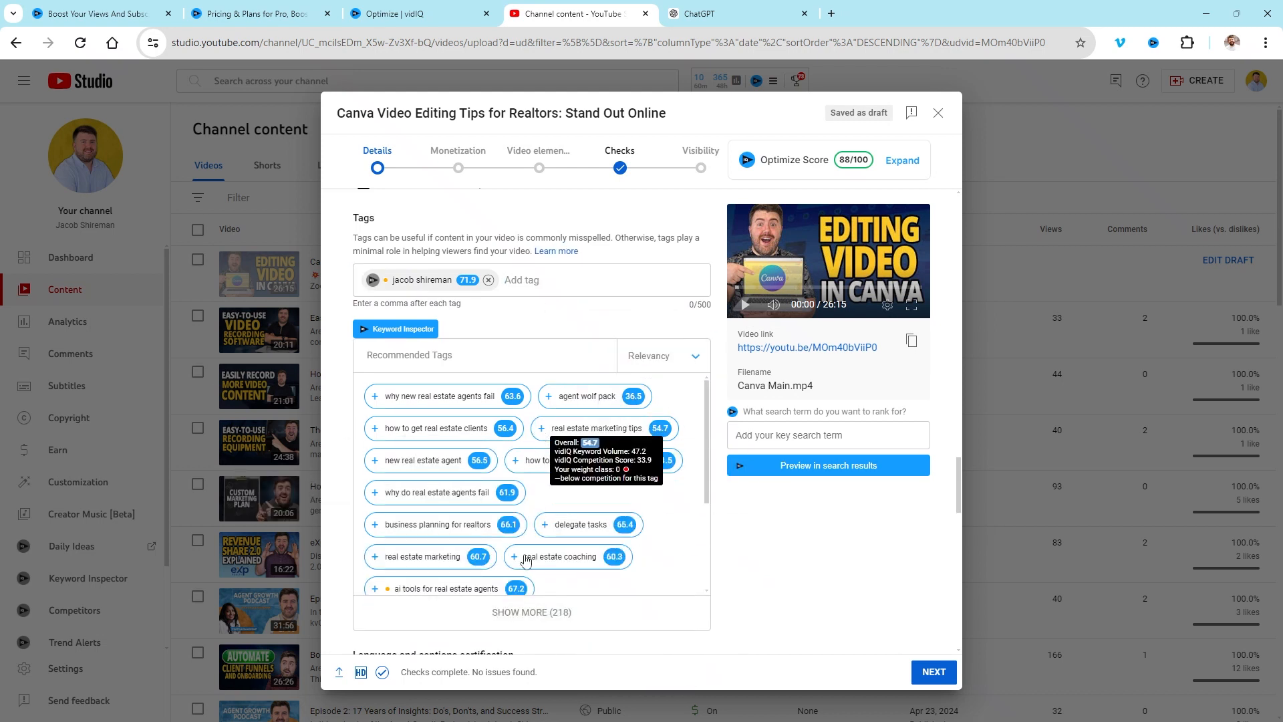
- Expand the full list of vidIQ's recommended tags and examine the suggestions with their scores
scroll(528, 582, down, 3)
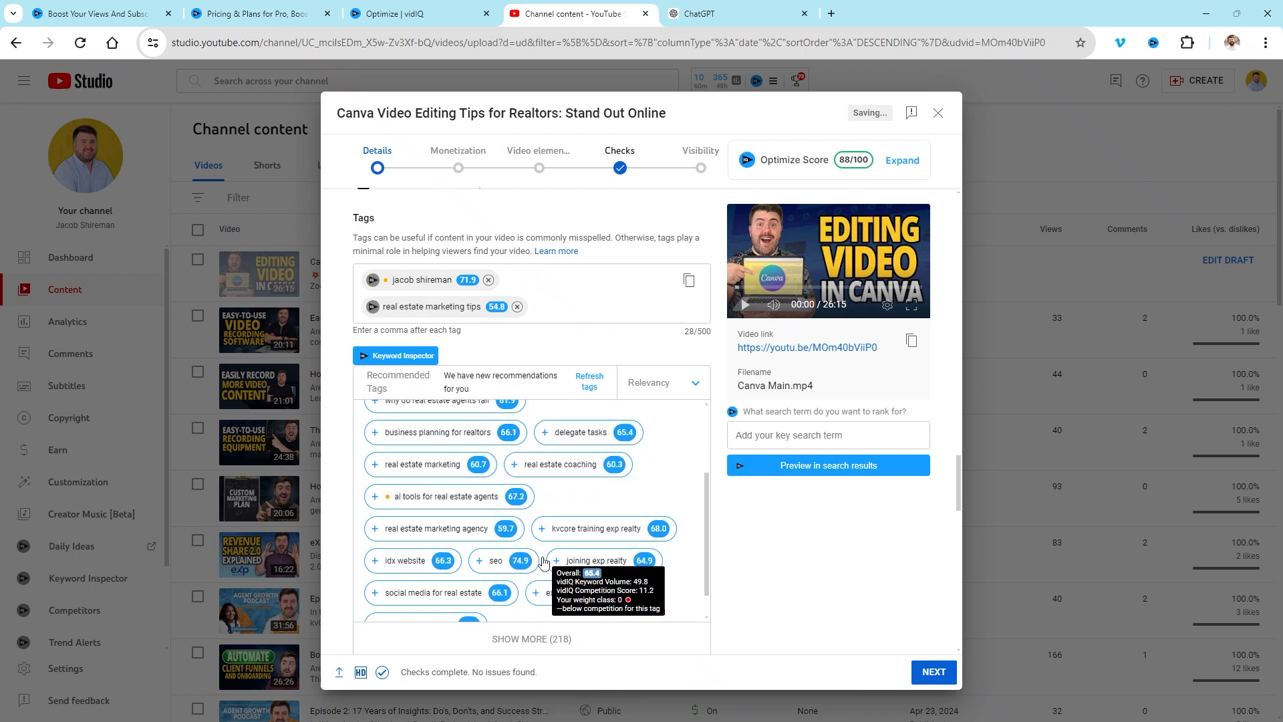
scroll(543, 563, down, 2)
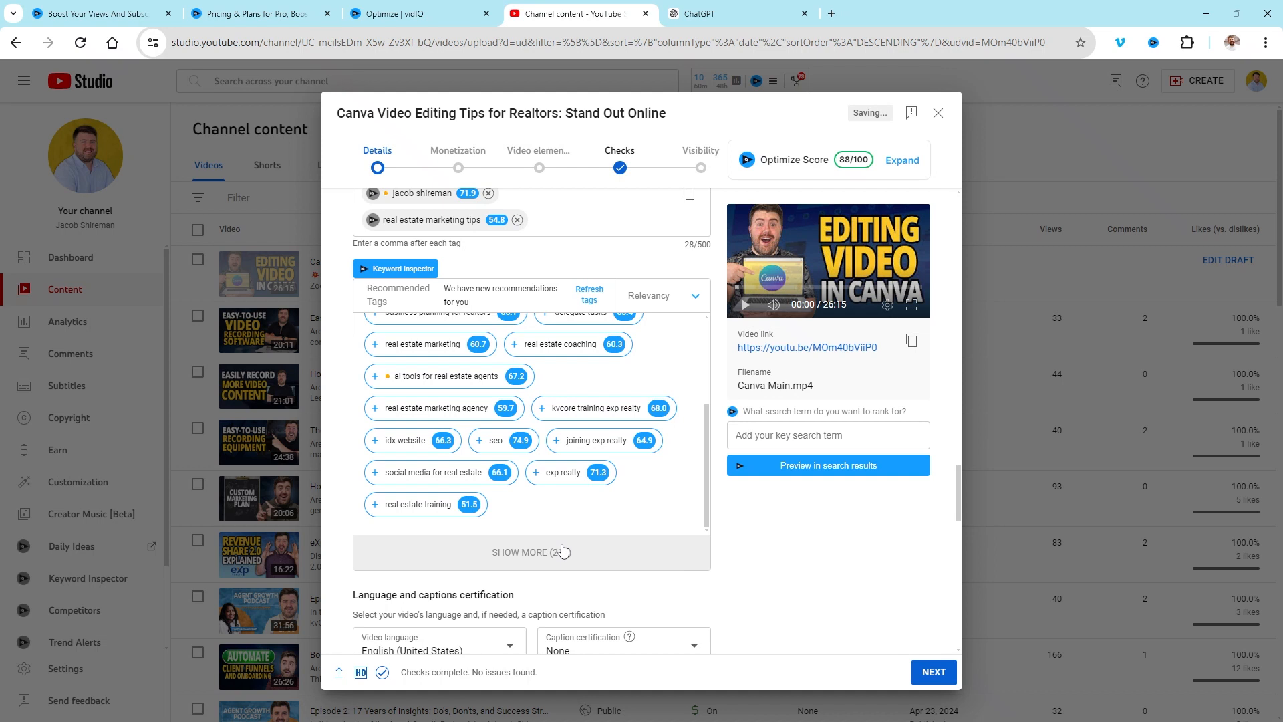
click(562, 549)
scroll(669, 451, down, 3)
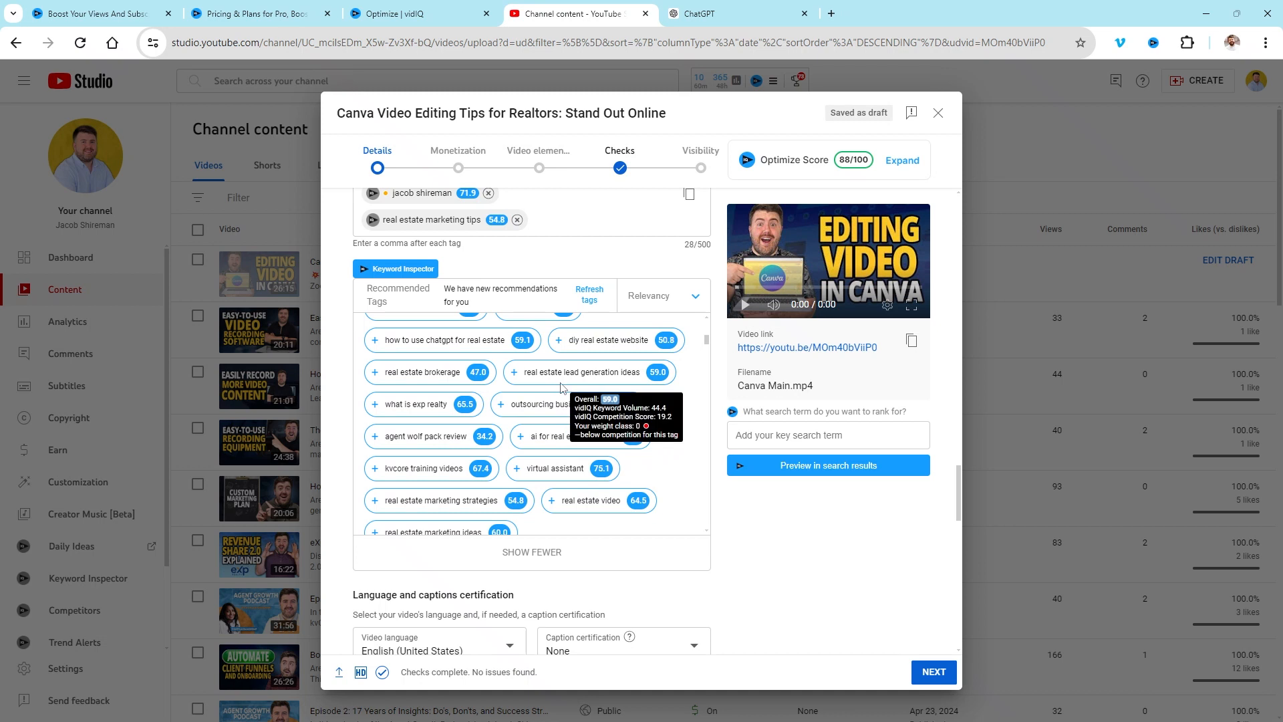
scroll(565, 394, down, 2)
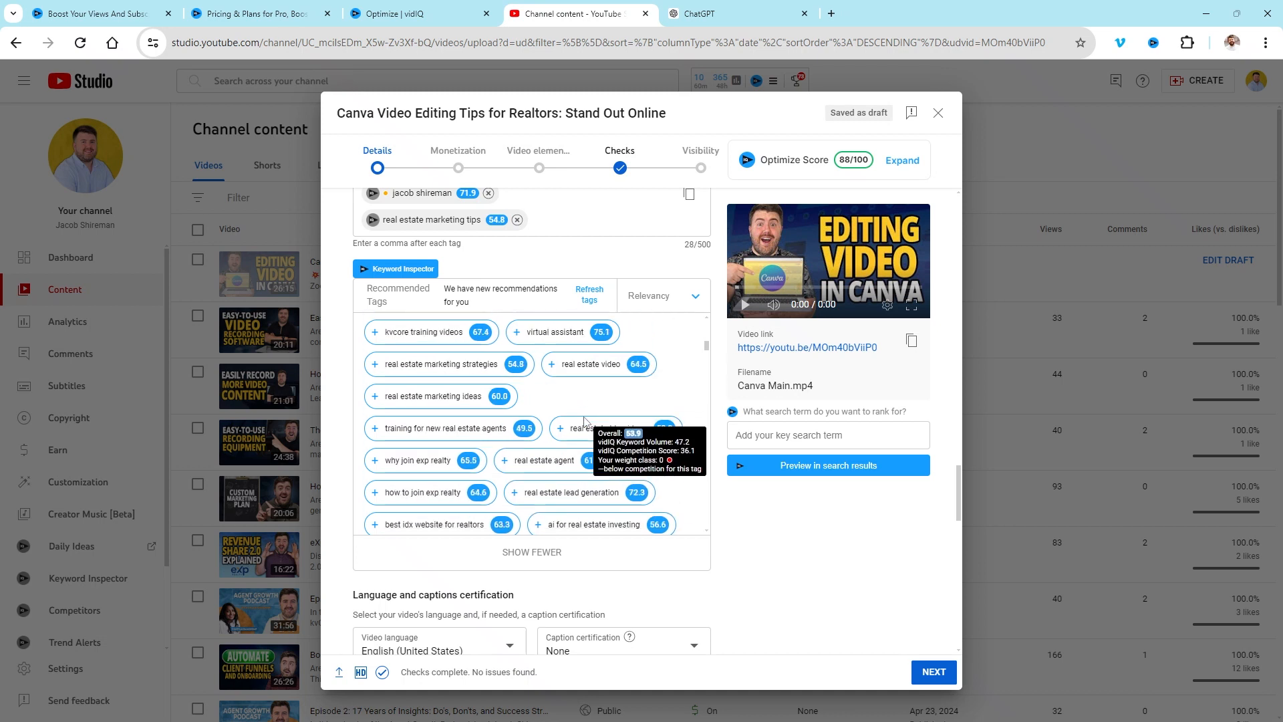
- Add the tag "canva video editing" to the draft using vidIQ's suggestions
scroll(584, 421, up, 3)
scroll(584, 421, up, 3)
click(549, 422)
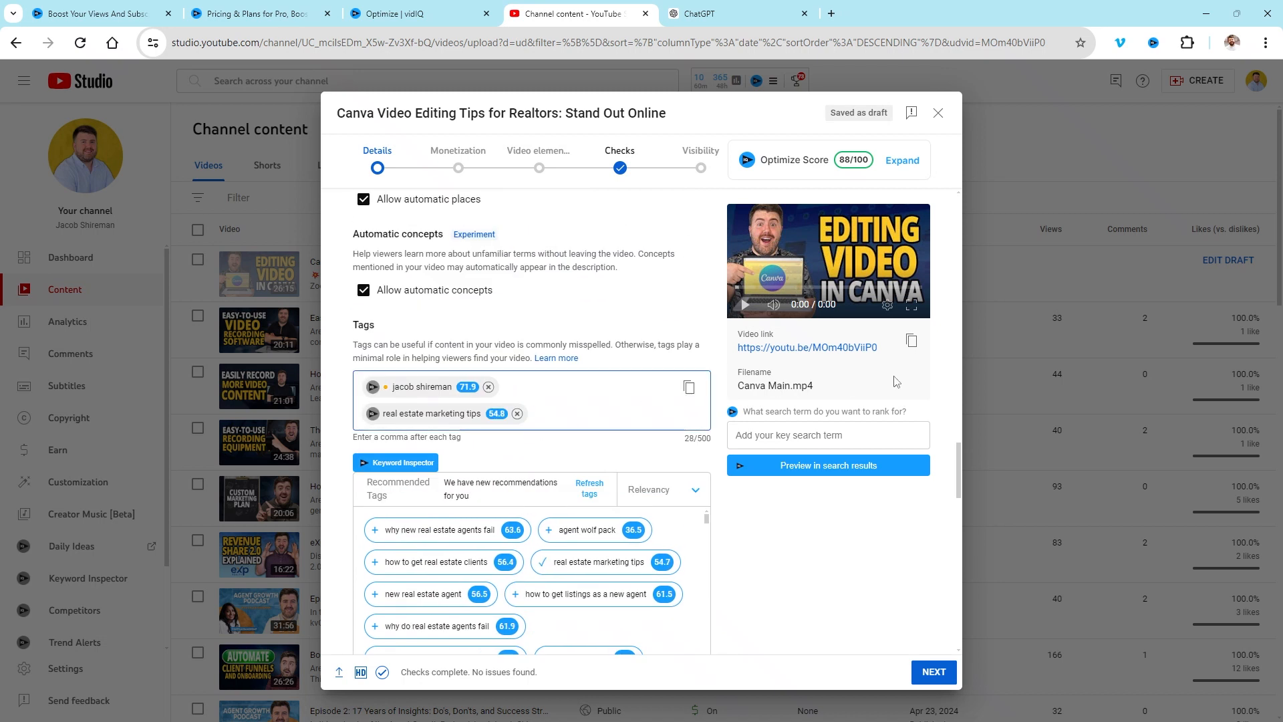
text(canva video editing)
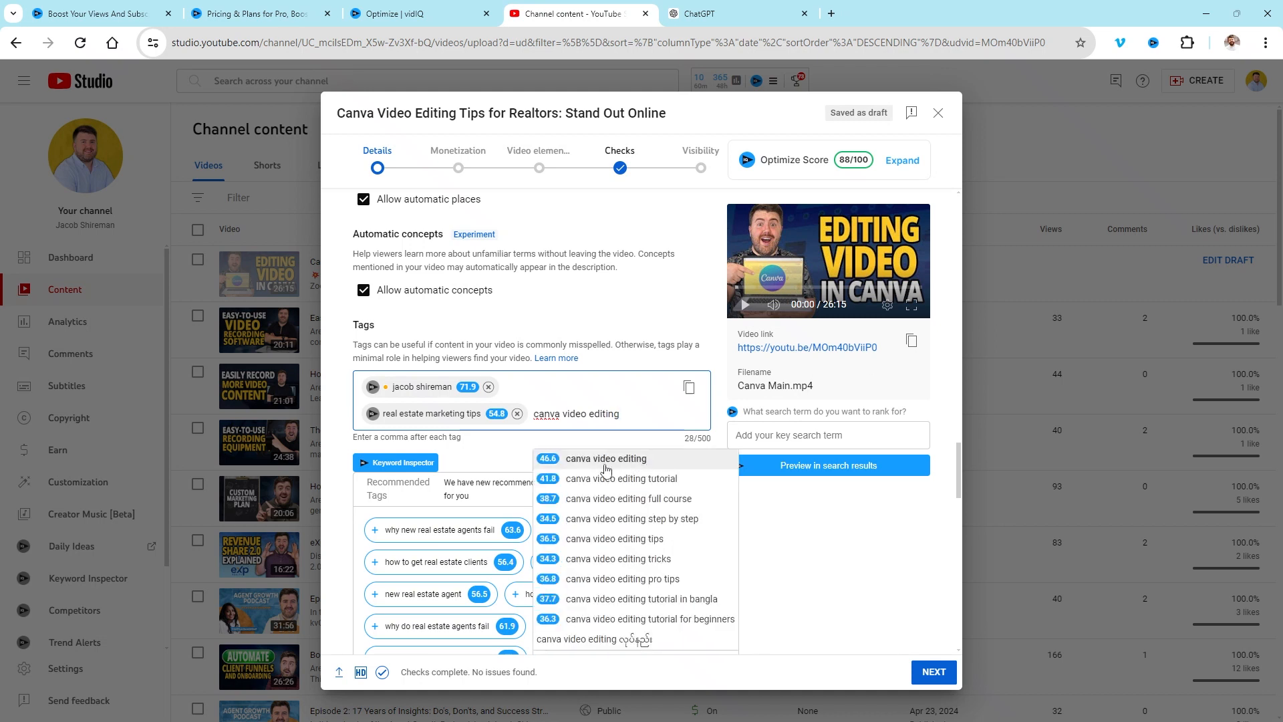
key(Down)
key(Down)
key(Down)
key(Down)
key(Down)
key(Down)
key(Down)
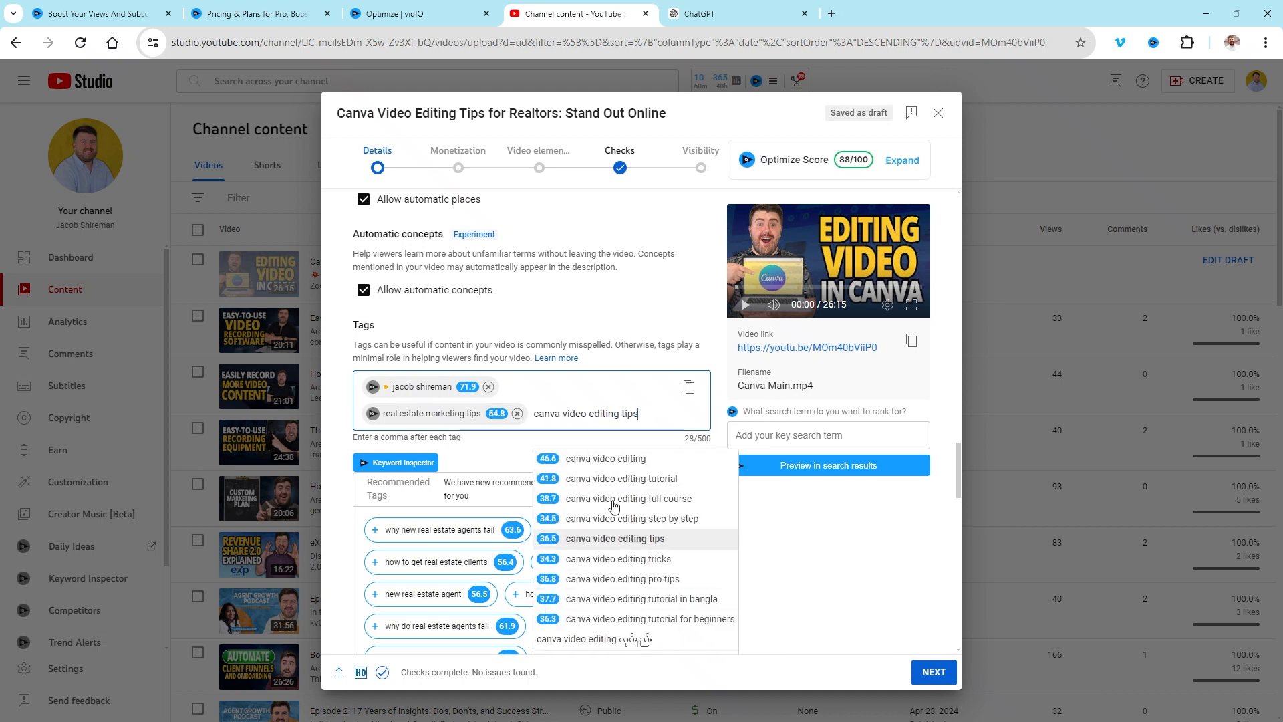
click(628, 458)
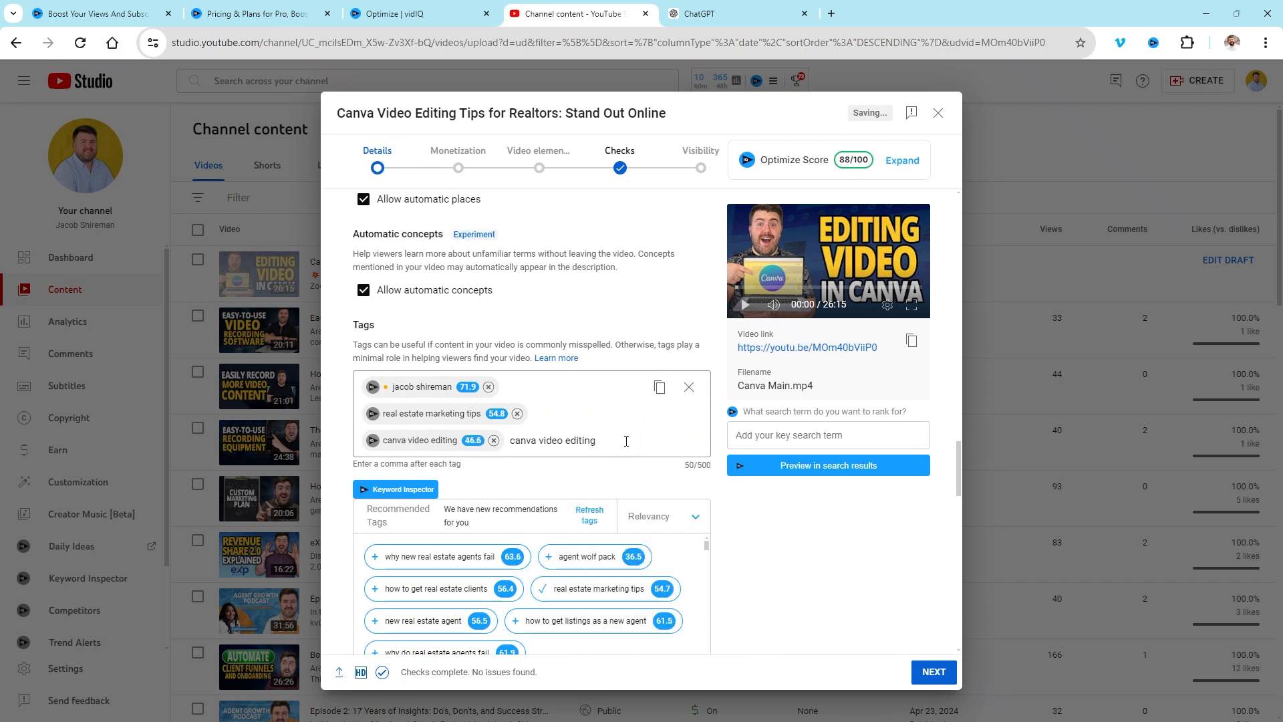
- Add "canva video editing tutorial" as another tag
text(canva)
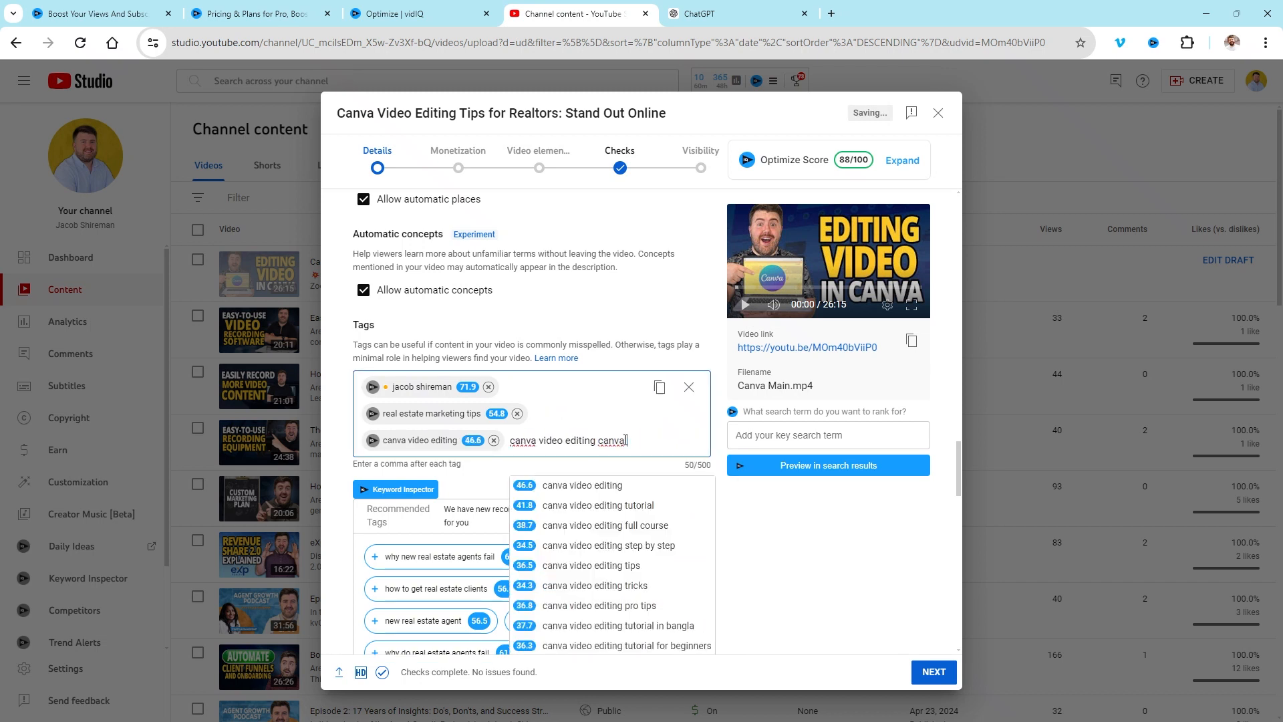
key(BackSpace)
key(BackSpace)
key(BackSpace)
key(BackSpace)
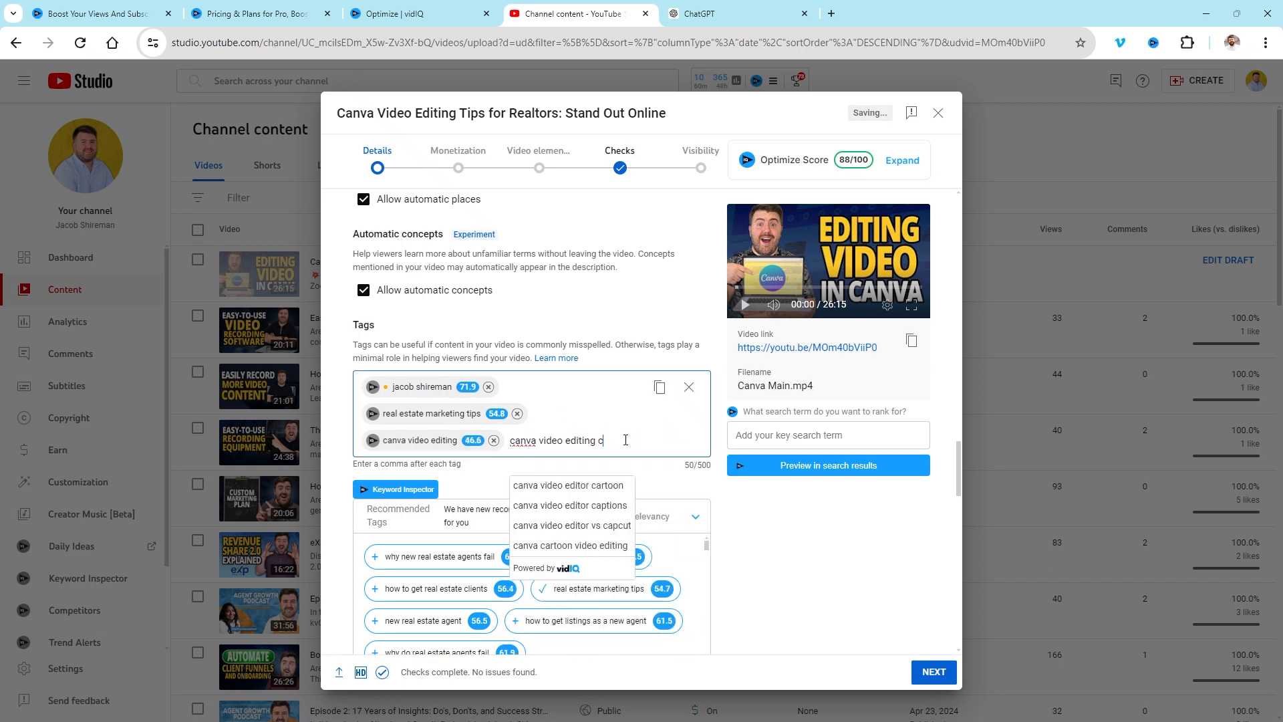
text(tutorial)
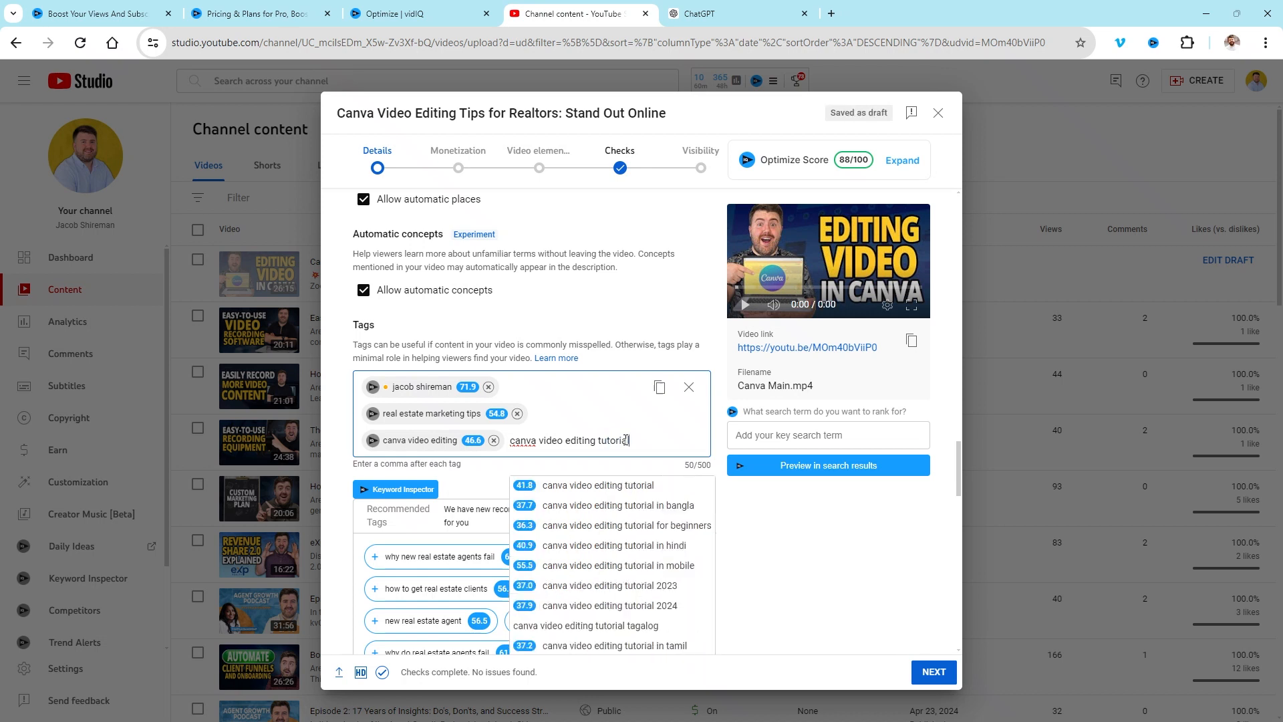
key(Return)
- Add the tag "how to edit video" to the draft
text(vid)
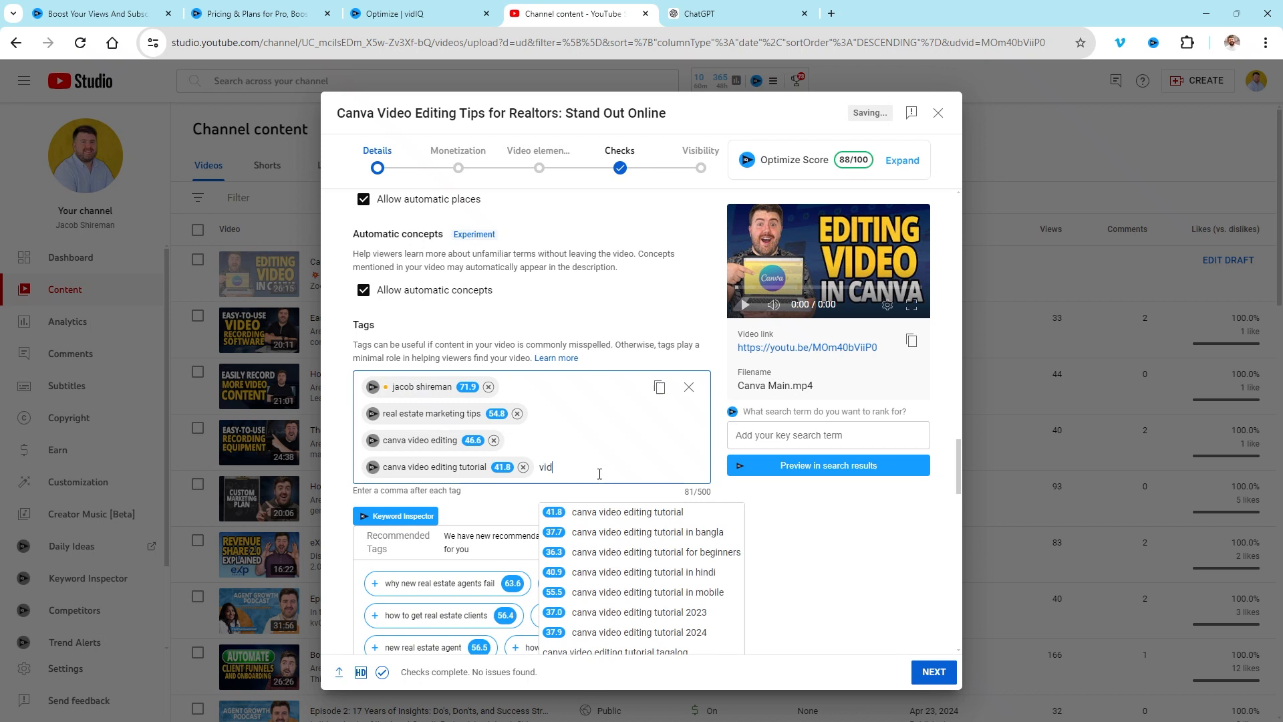
key(BackSpace)
key(BackSpace)
key(BackSpace)
text(how to ed)
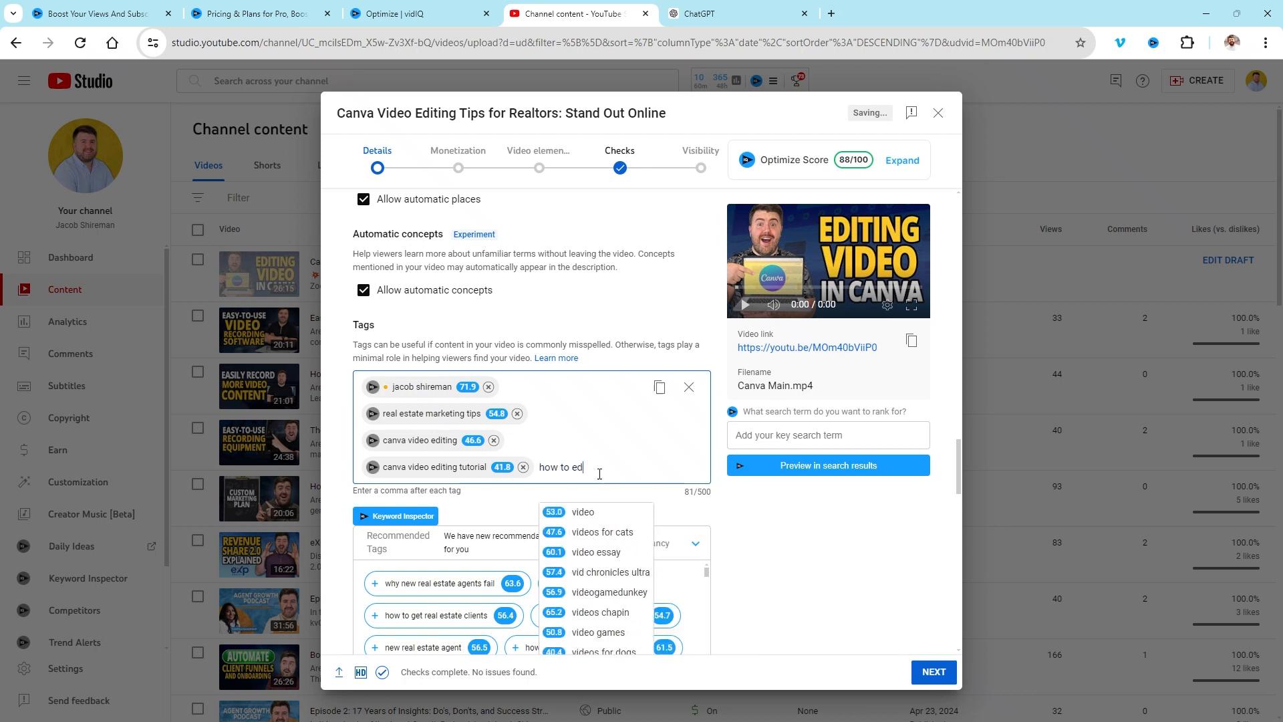
text(it video)
key(Return)
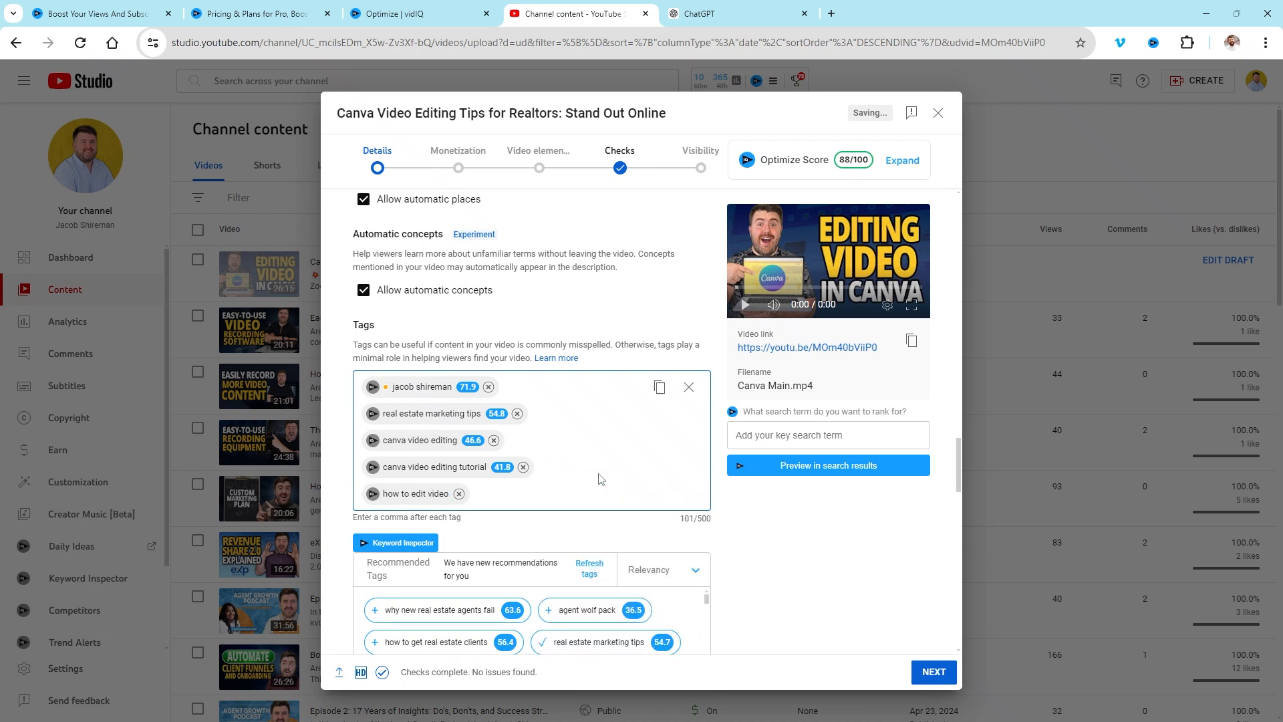
- Add the longer tag "how to edit video for youtube" to the draft
text(how to )
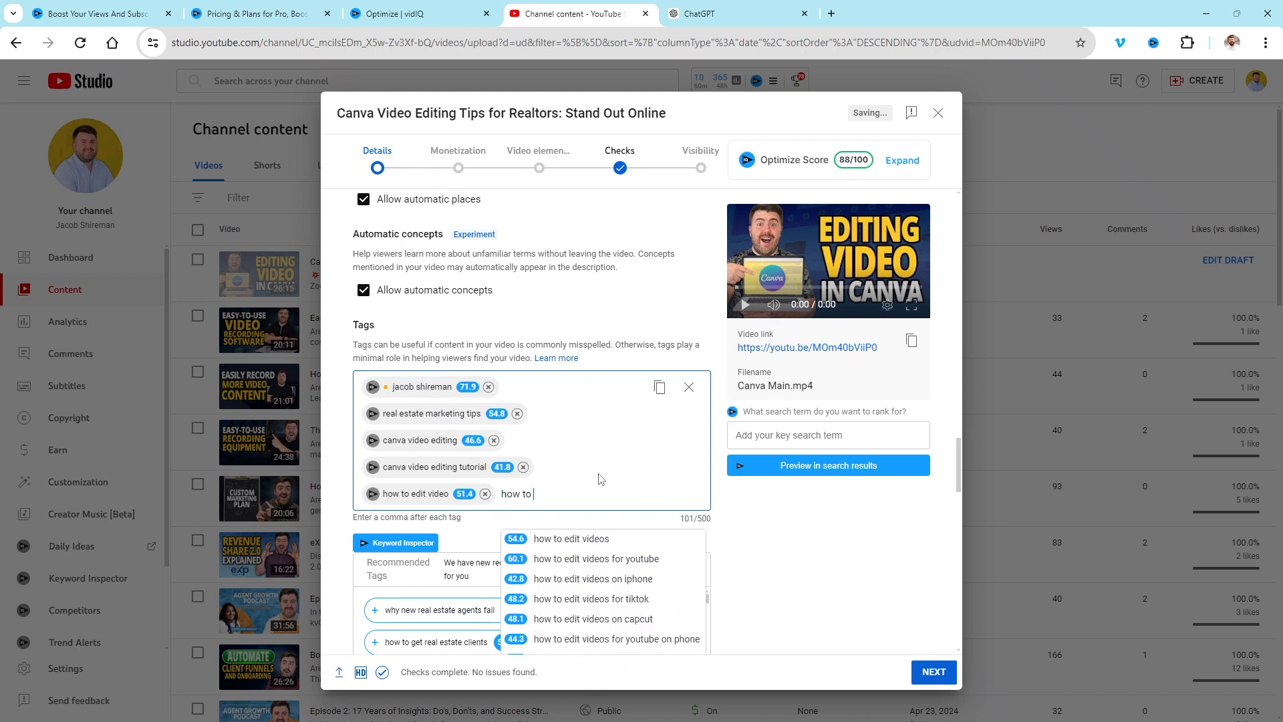
text(edit video for youtube)
key(Return)
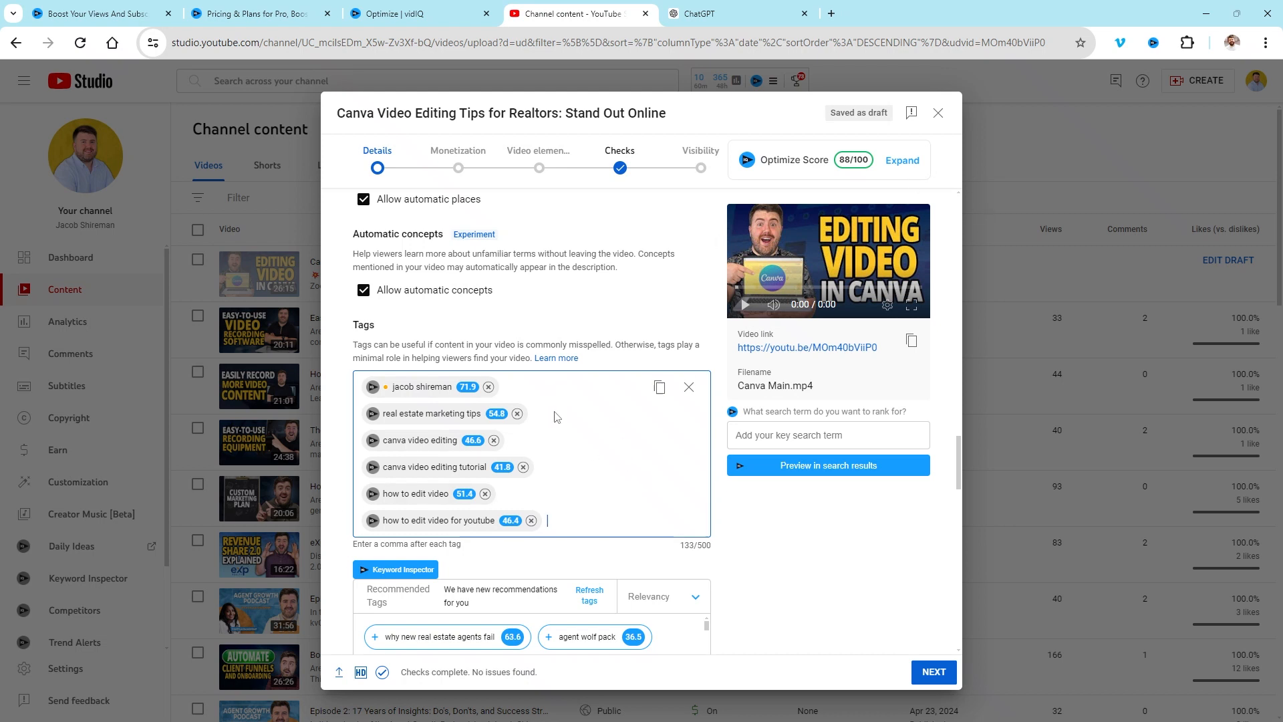
- Look over the draft's details, proceed to its monetization settings and turn monetization on
mouse_move(421, 386)
click(619, 525)
scroll(603, 525, down, 15)
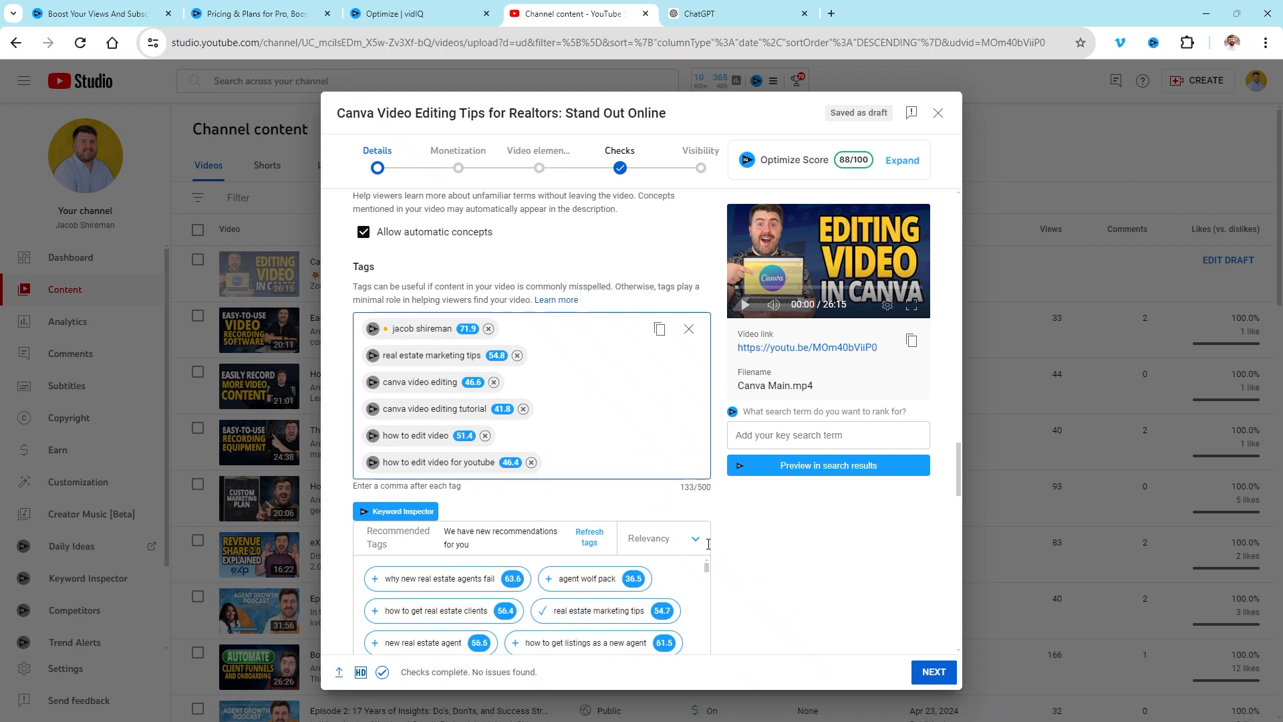
scroll(629, 539, up, 20)
scroll(622, 474, up, 10)
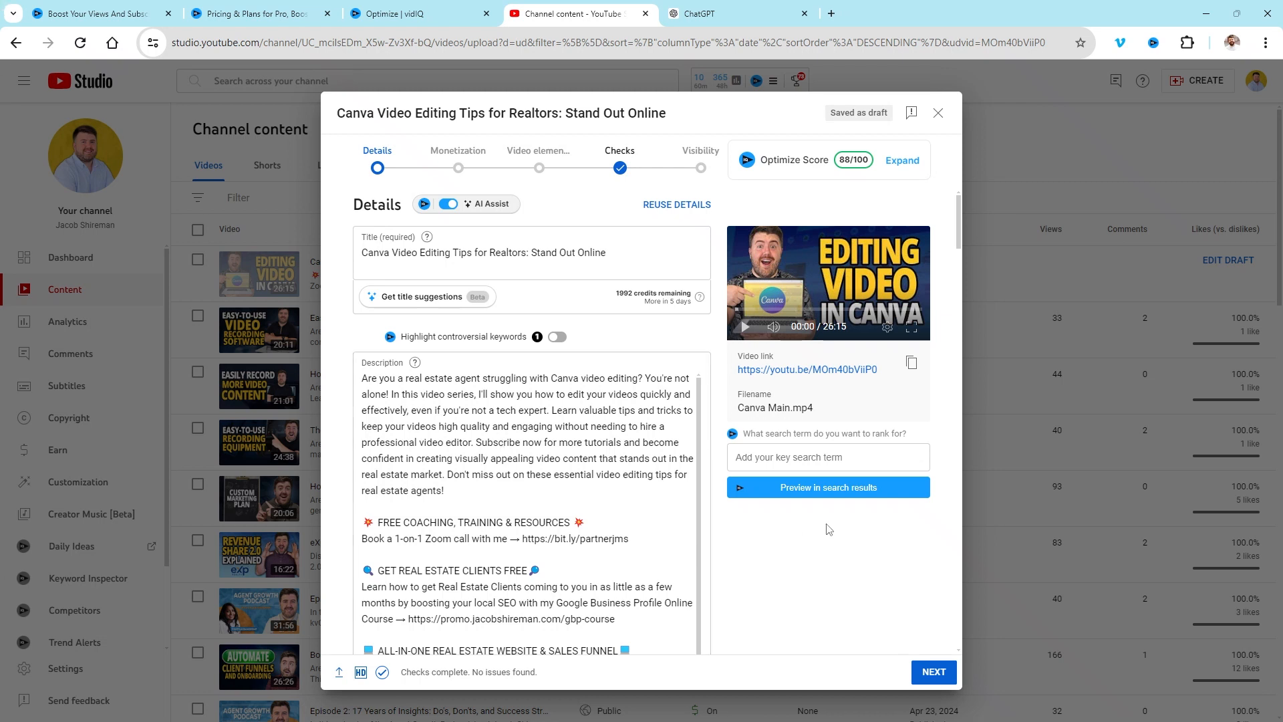
click(934, 672)
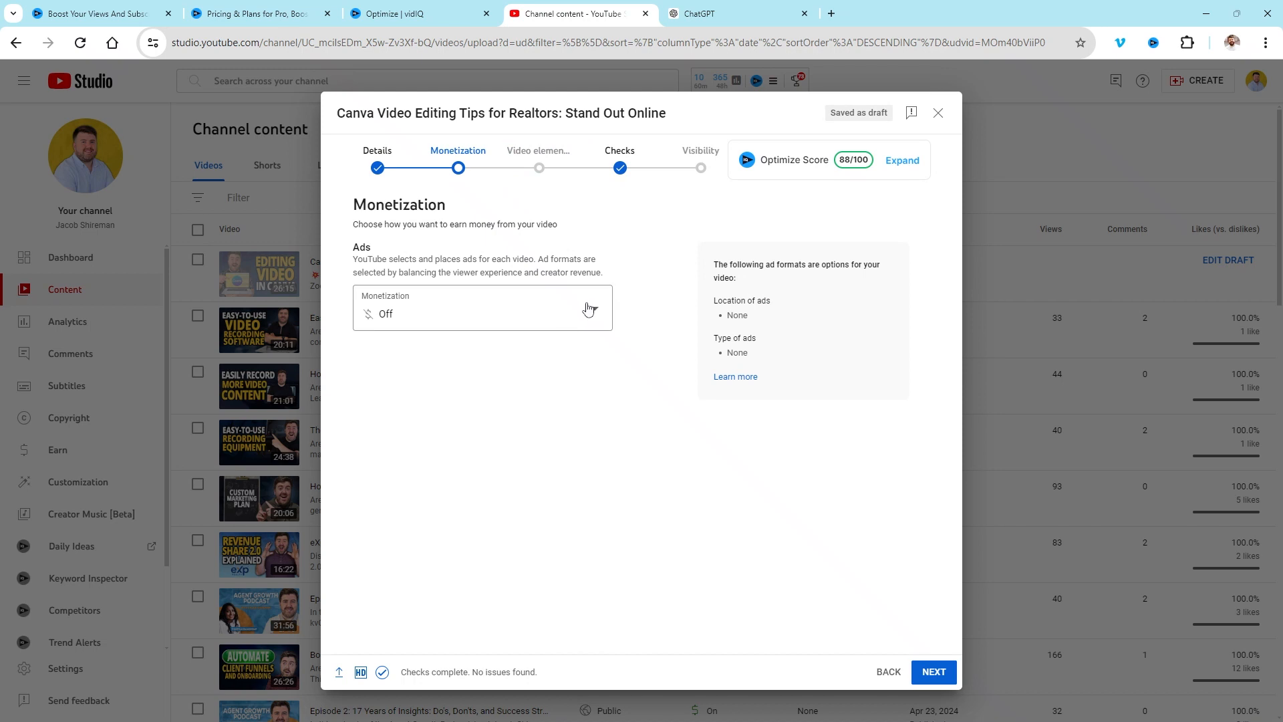
click(588, 308)
click(393, 306)
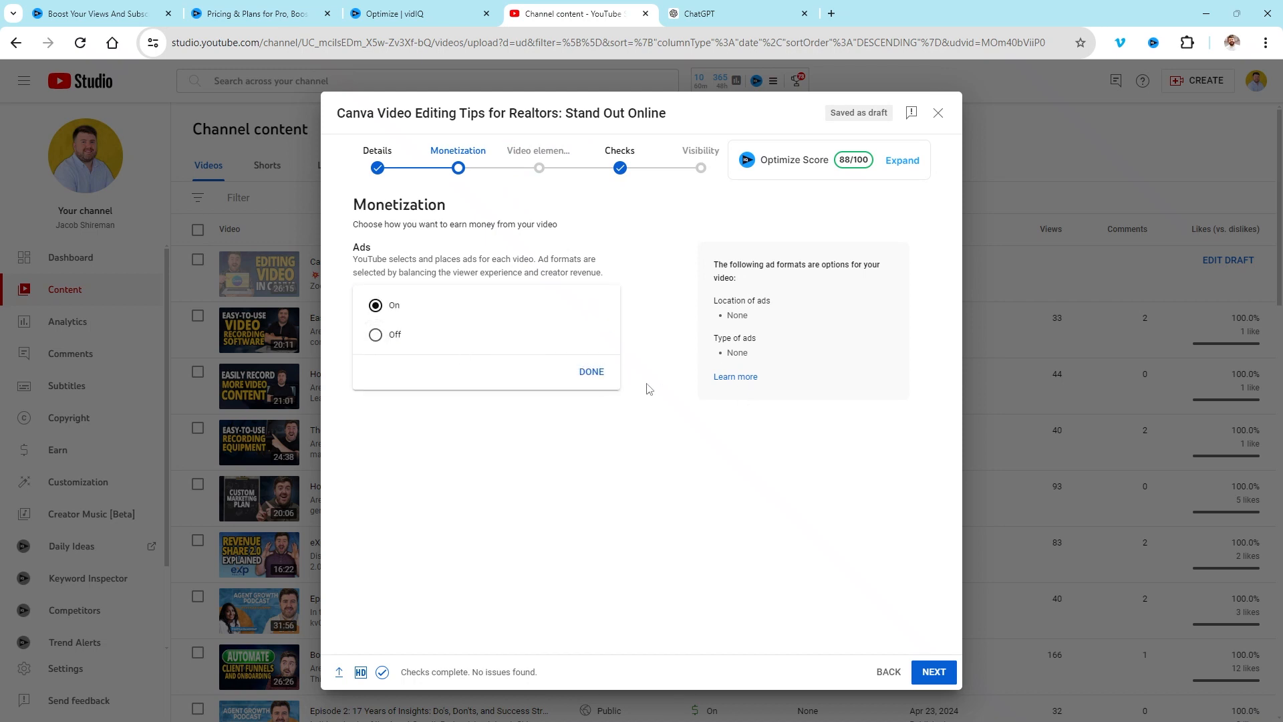
click(591, 372)
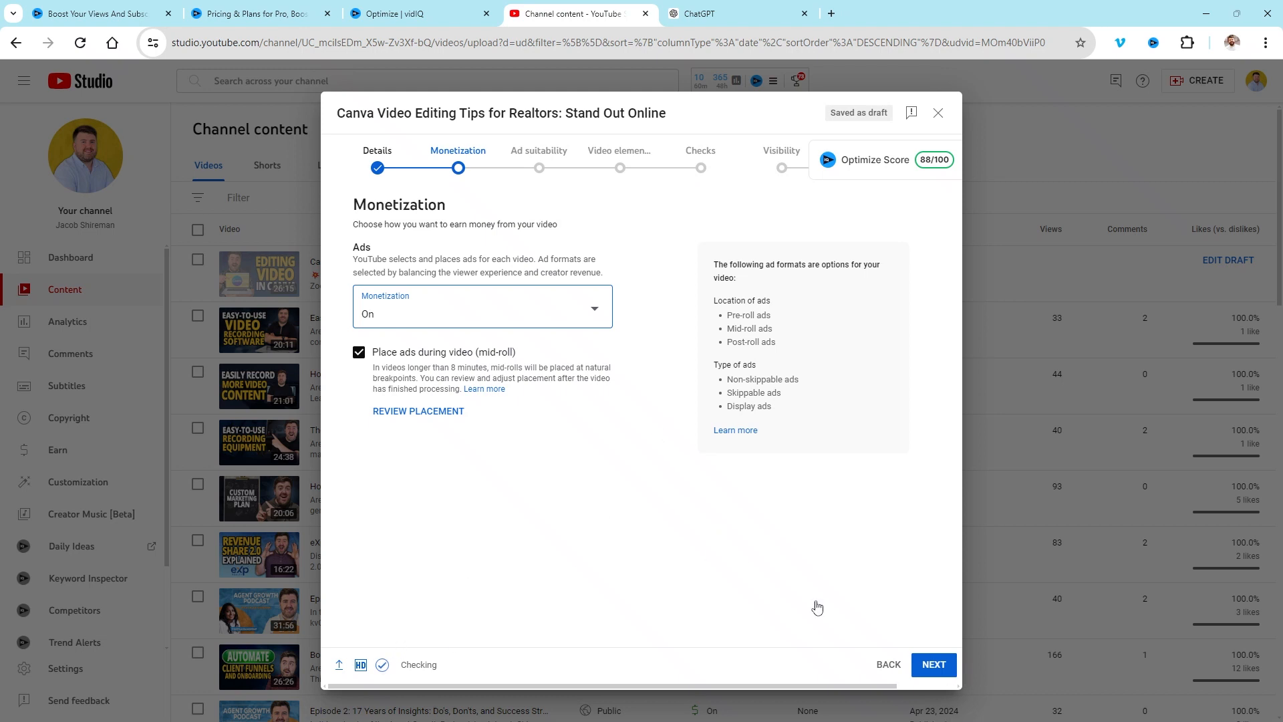
- Proceed to the ad suitability questionnaire, choose "None of the above" and submit the rating
click(914, 655)
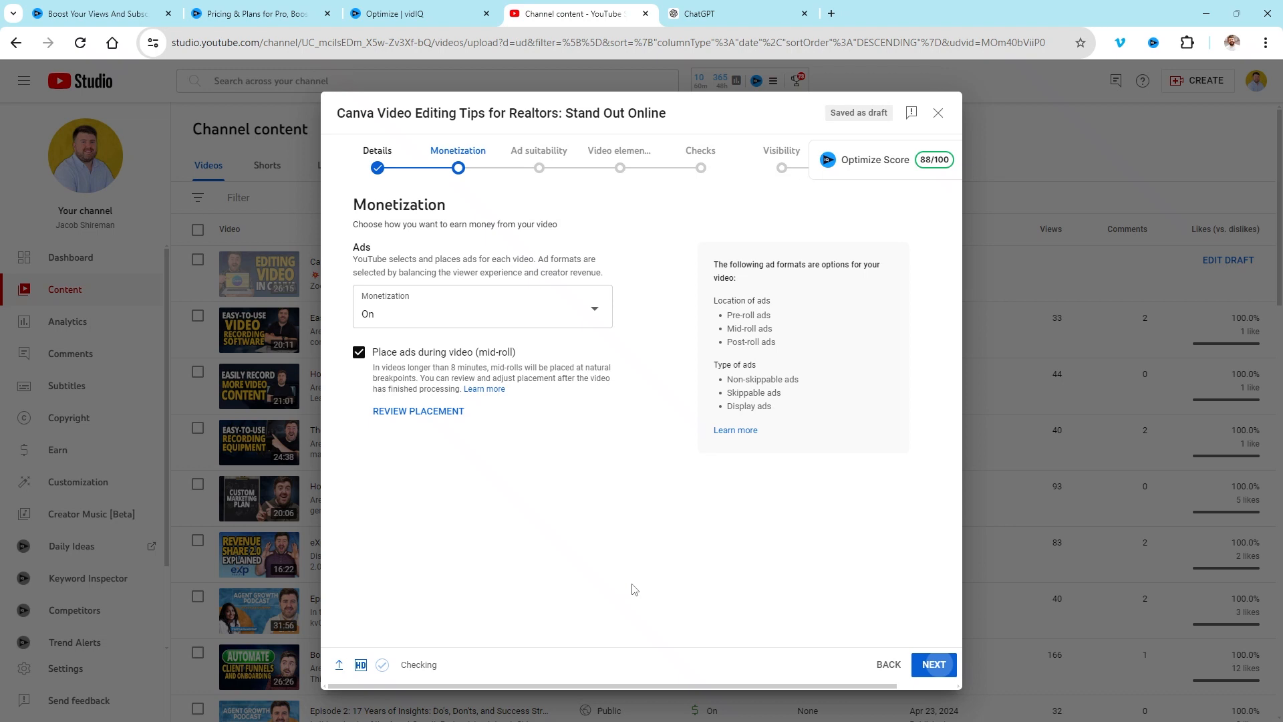
scroll(737, 364, down, 10)
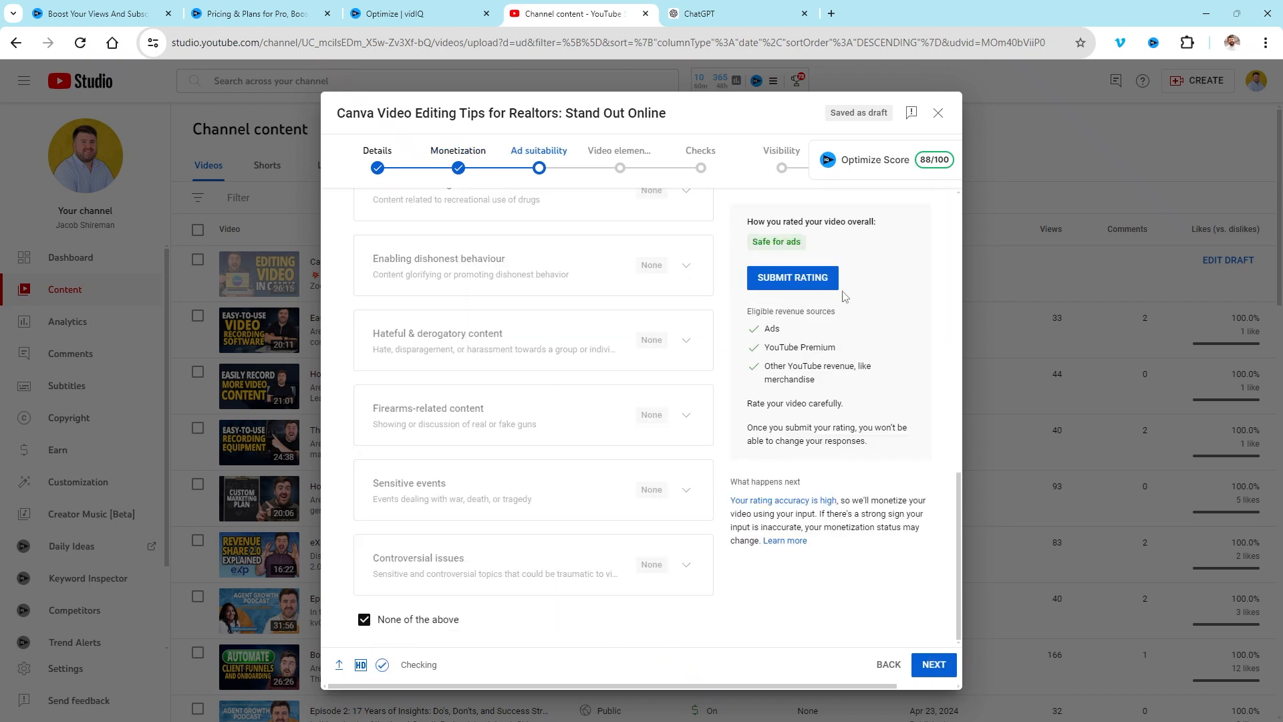
click(772, 286)
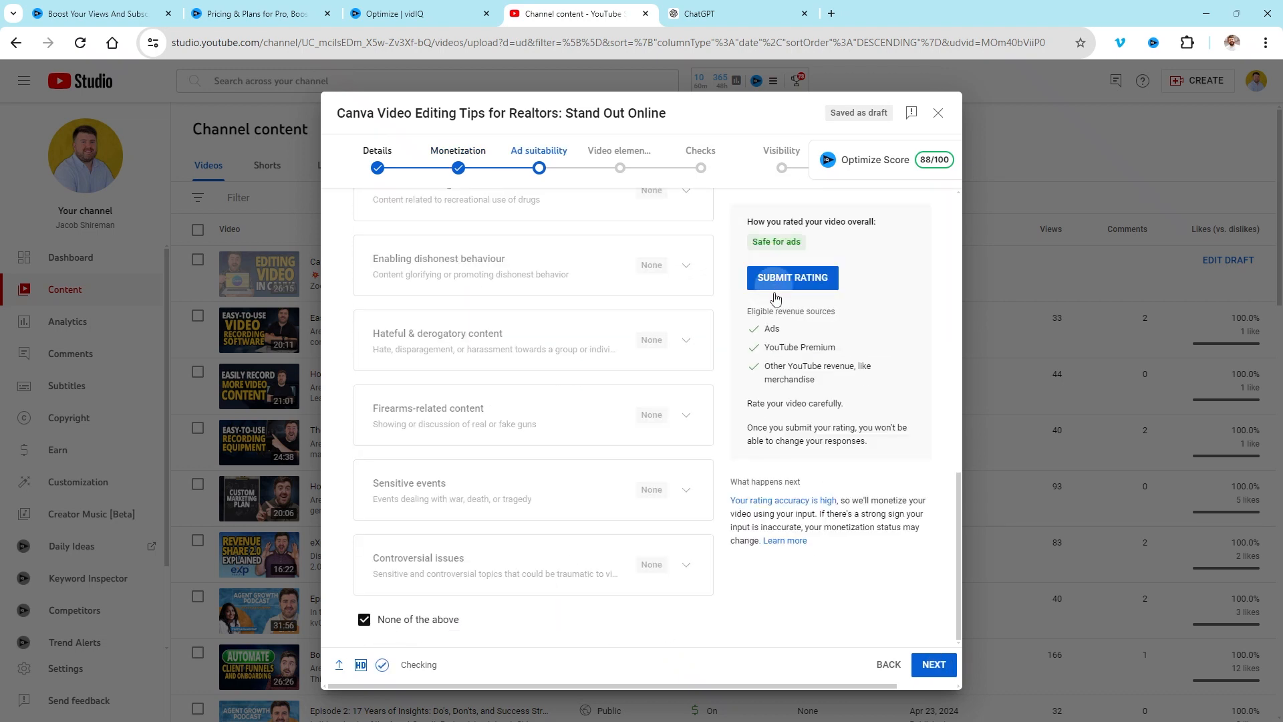
- Proceed to the video elements and add an end screen using the layout imported from the latest video
click(934, 666)
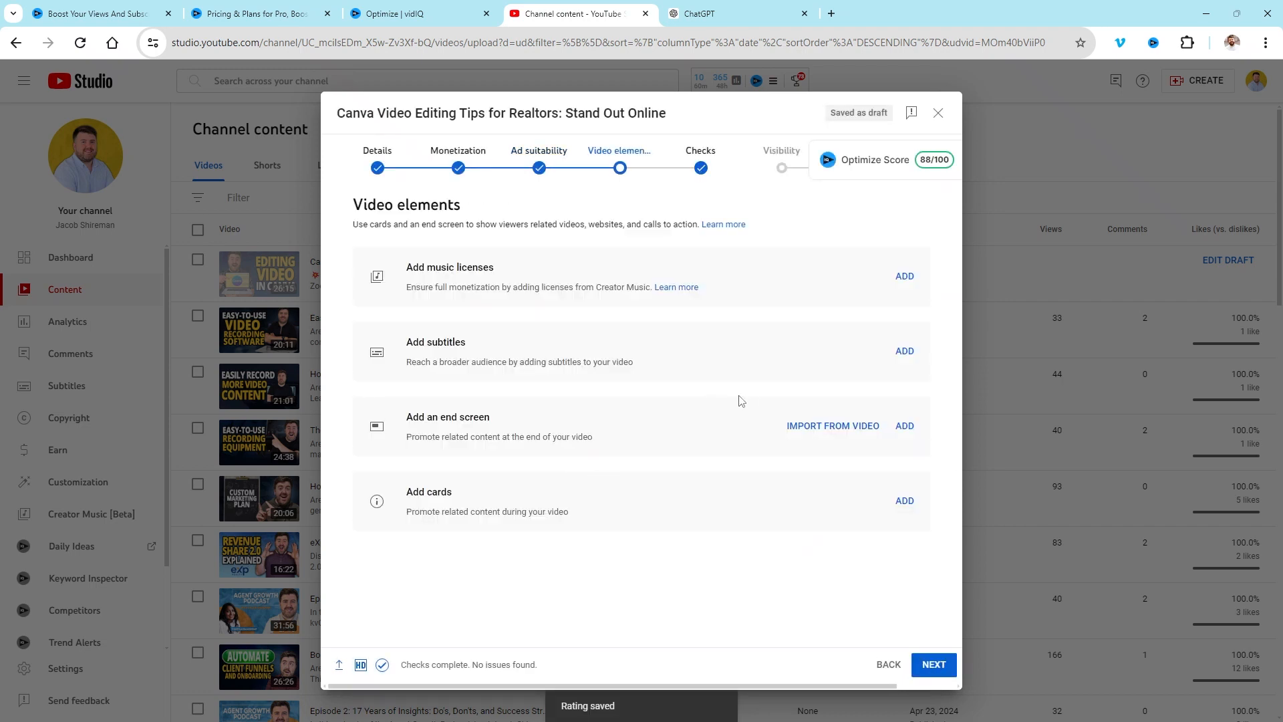
click(906, 426)
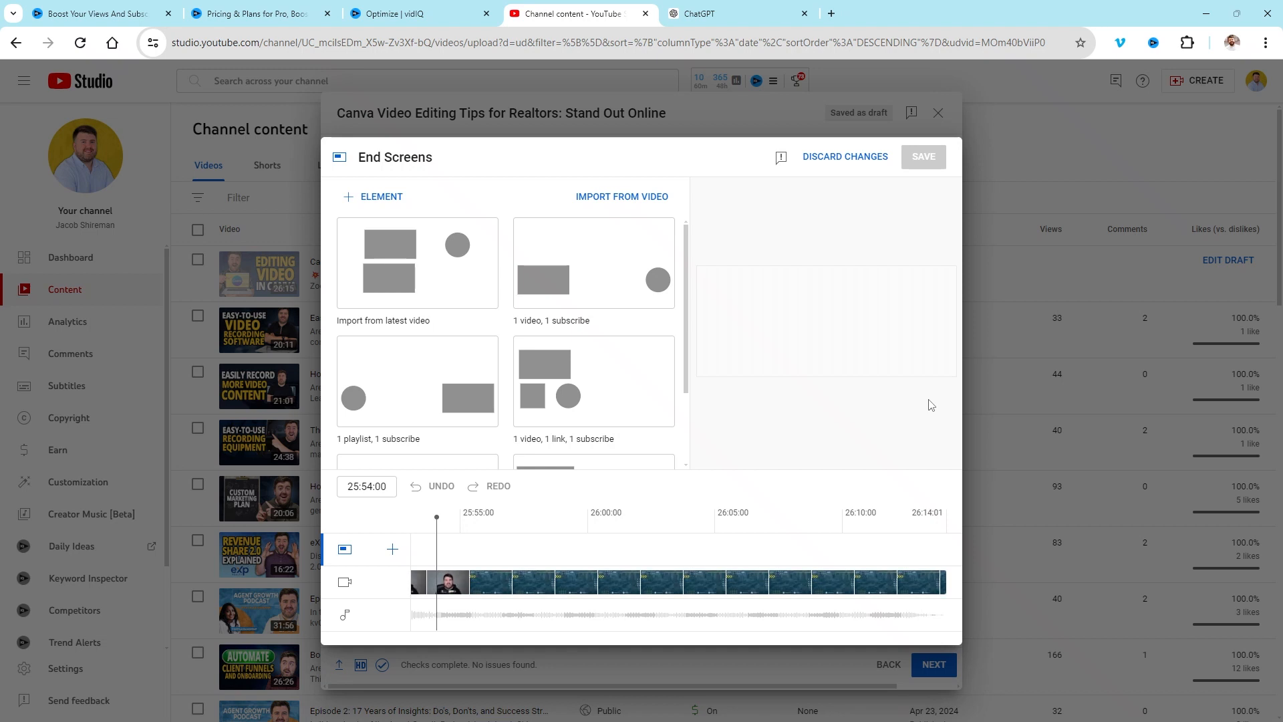
drag(437, 517, 487, 515)
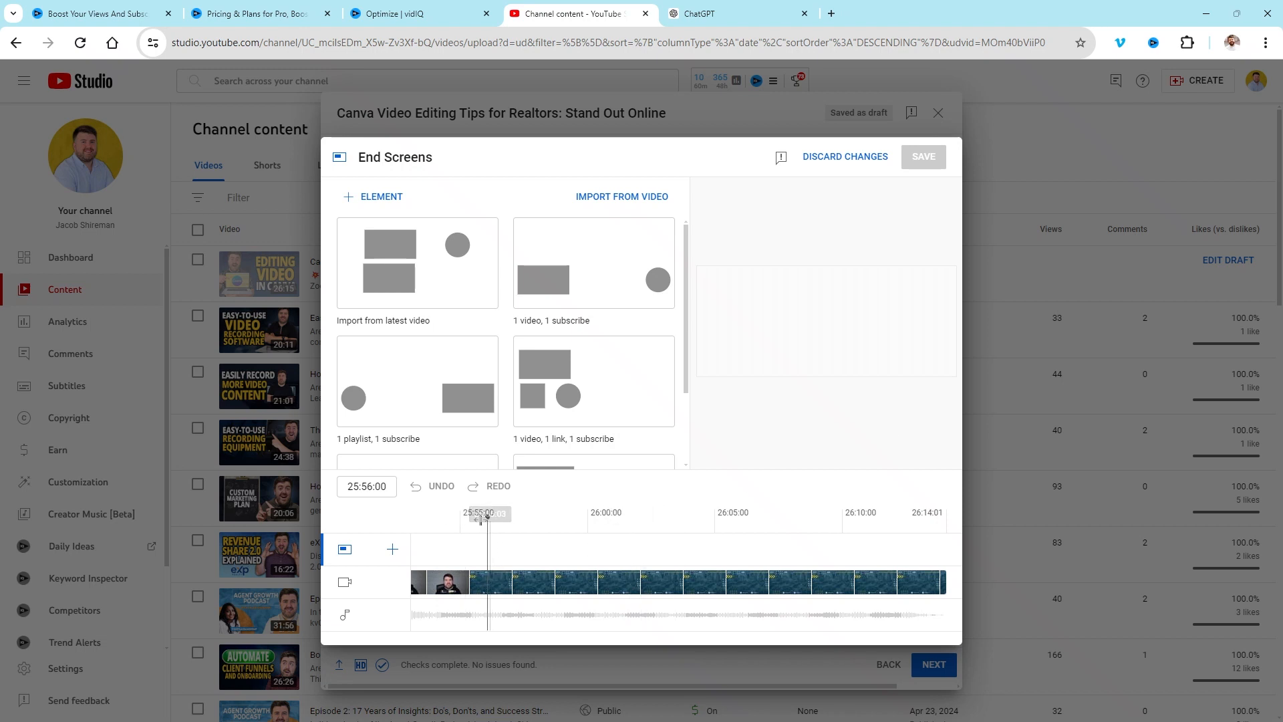
drag(485, 533, 525, 533)
click(782, 300)
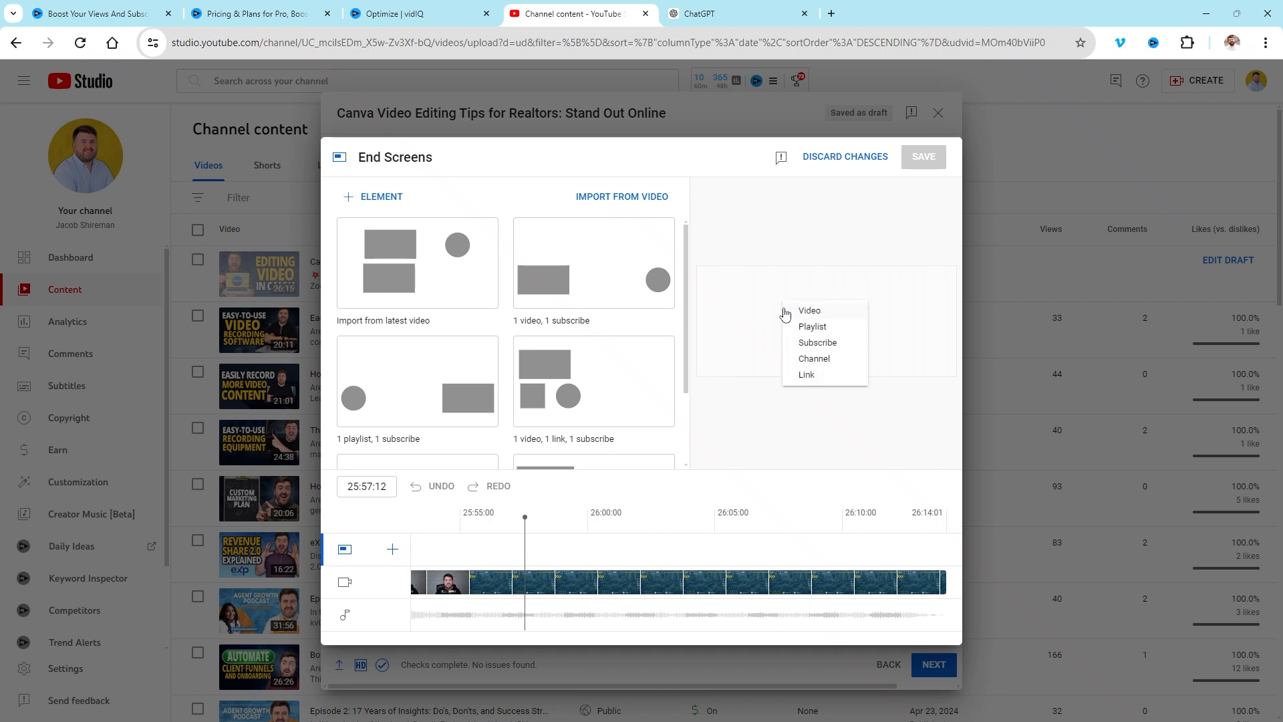
click(783, 214)
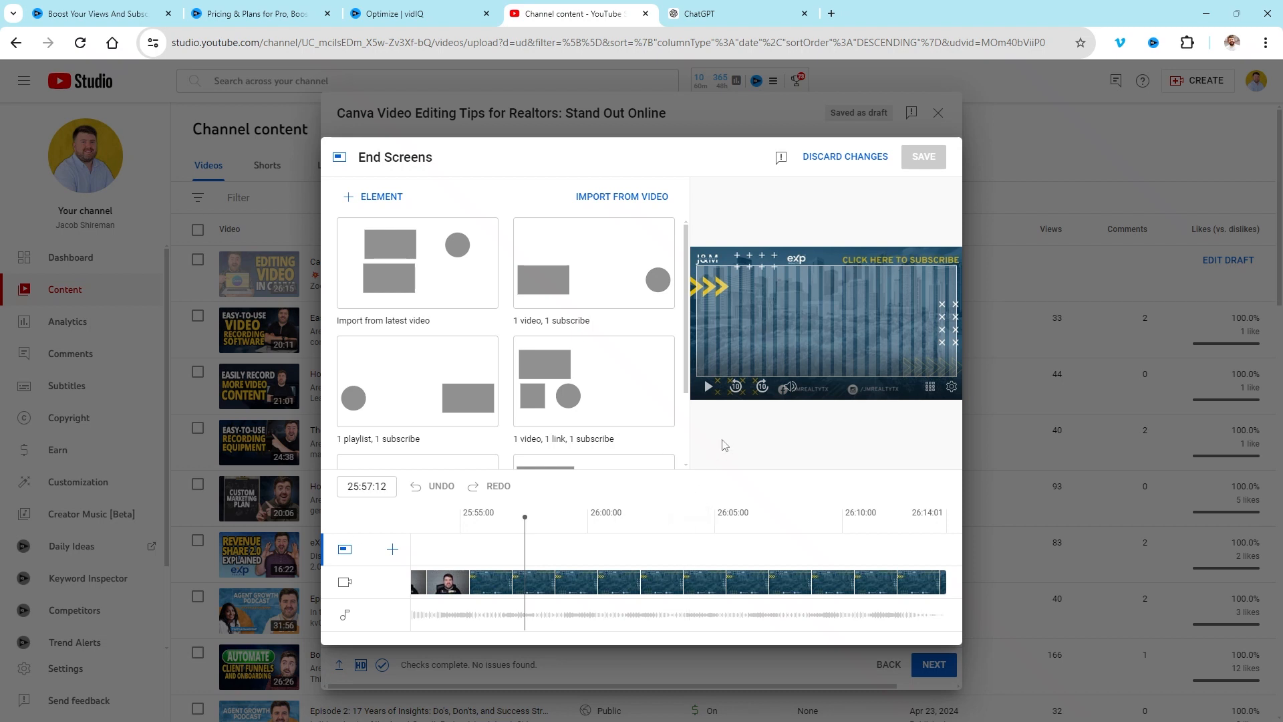
click(416, 260)
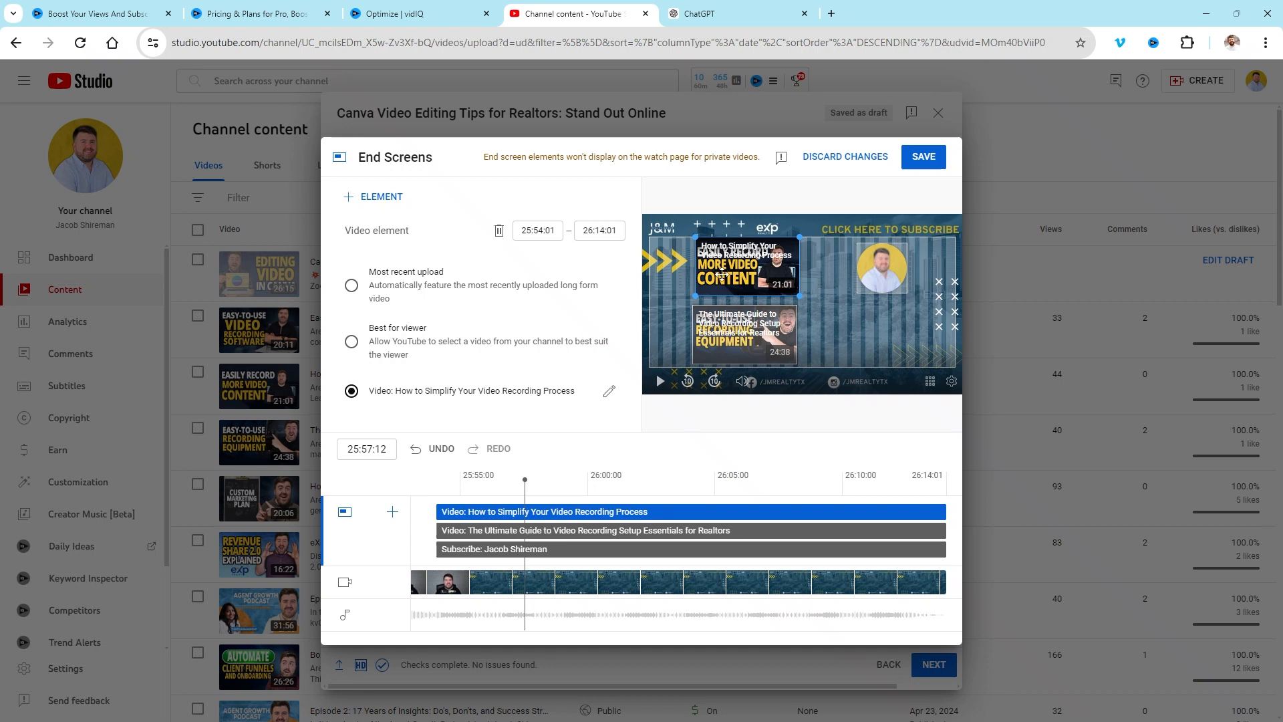
- Set the end screen's upper video to "Best for viewer" and the lower one to "How to Simplify Your Video Recording Process", and save
click(350, 287)
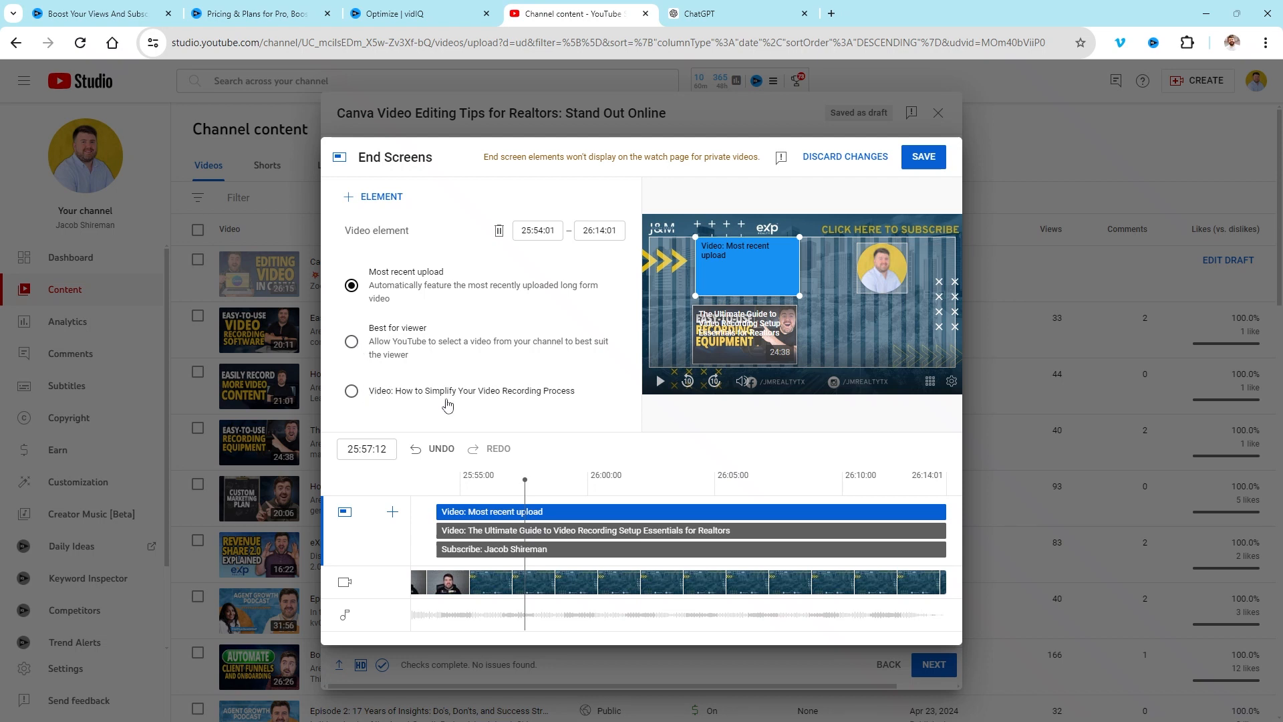
click(351, 340)
click(705, 339)
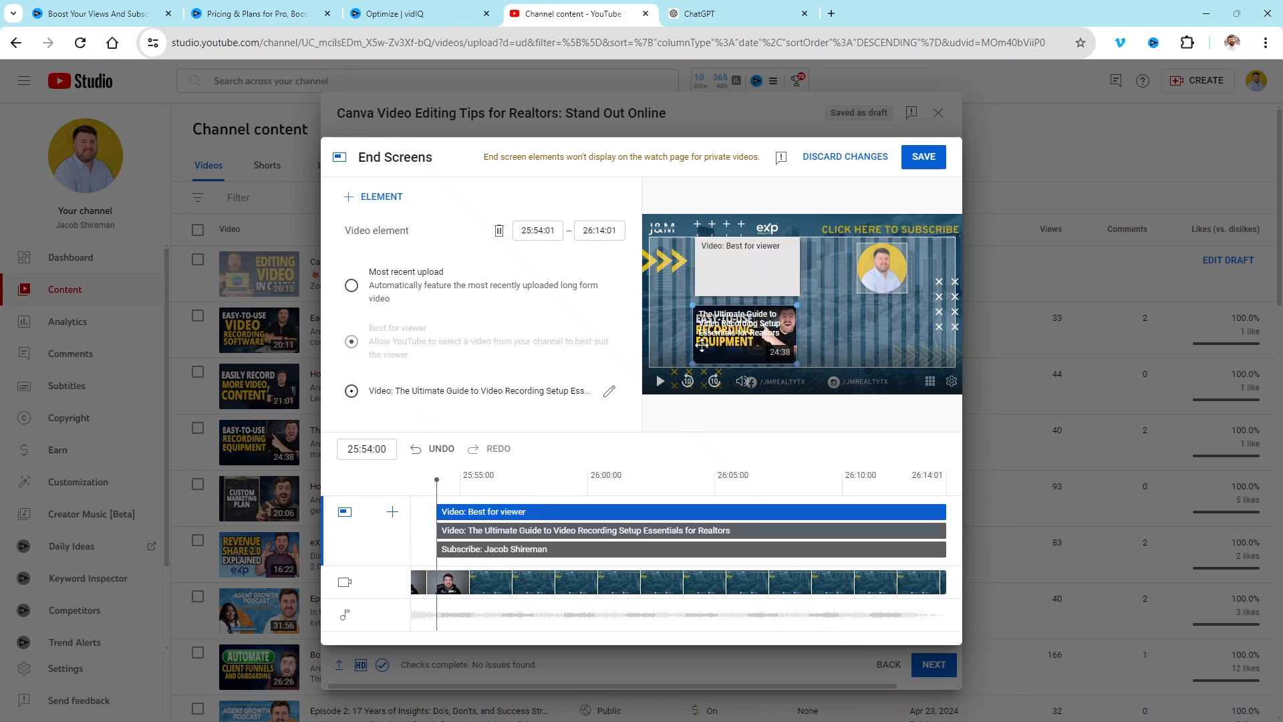
click(611, 393)
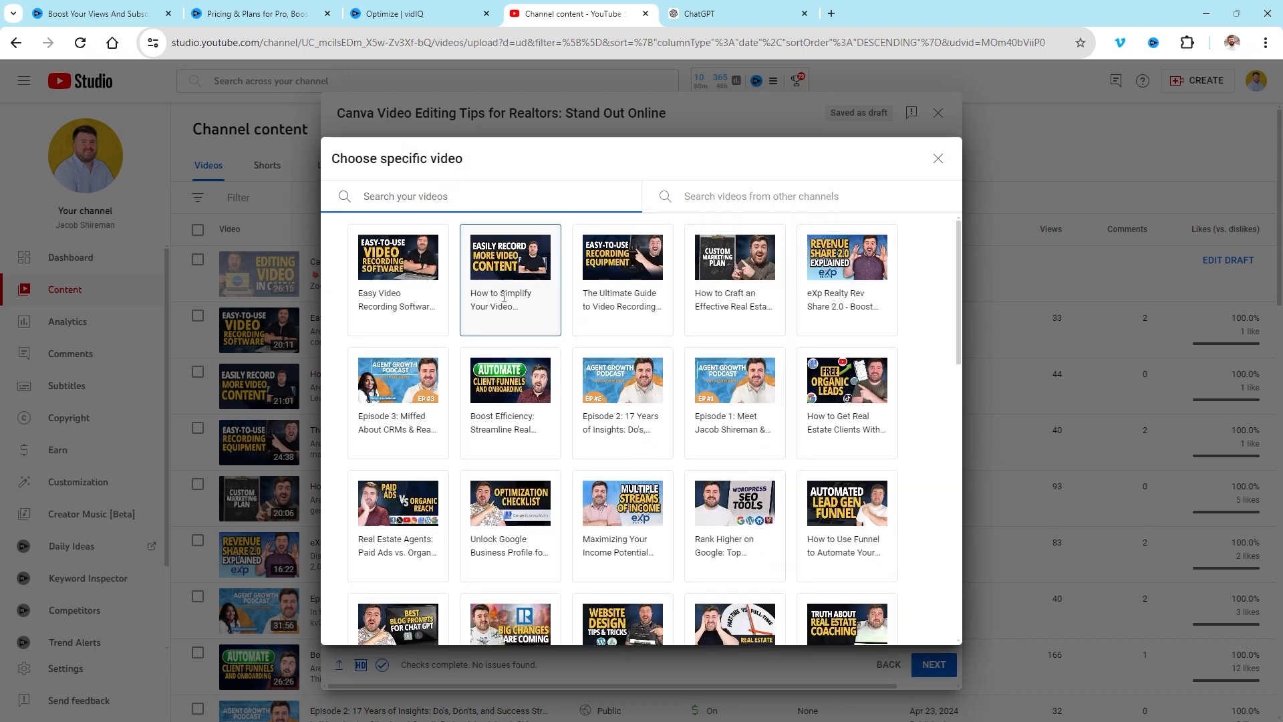
click(535, 267)
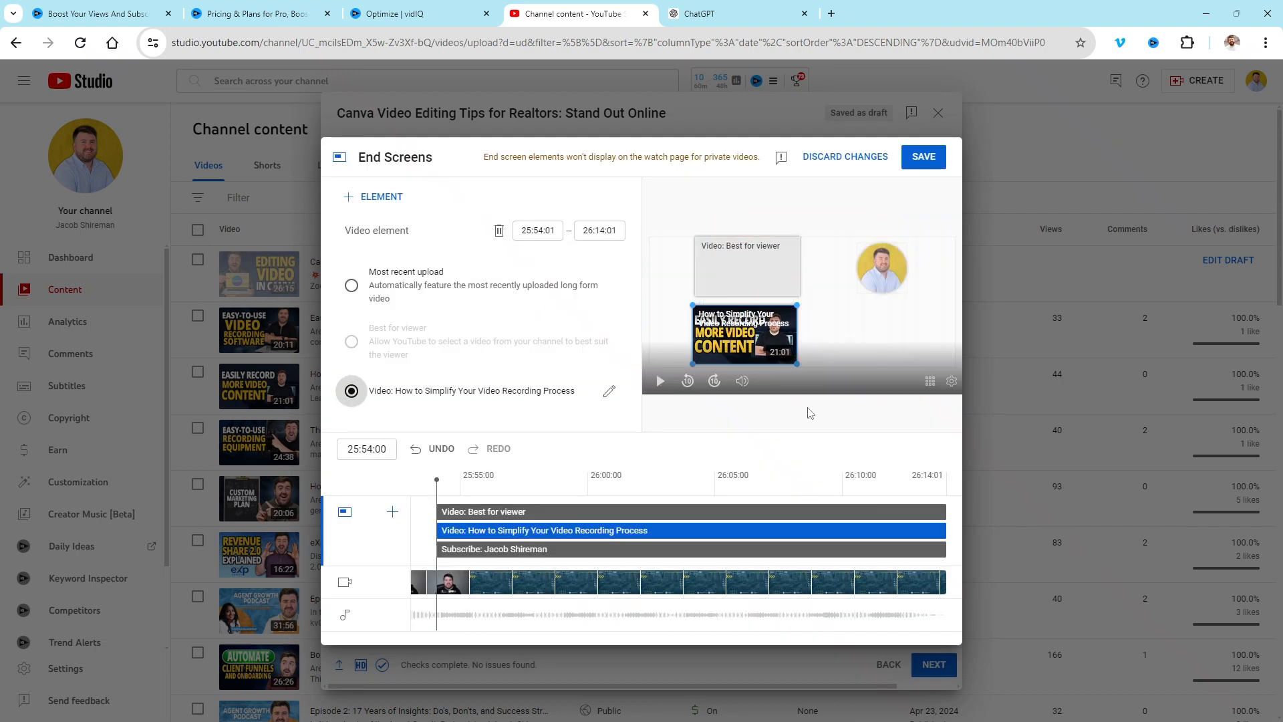
click(923, 156)
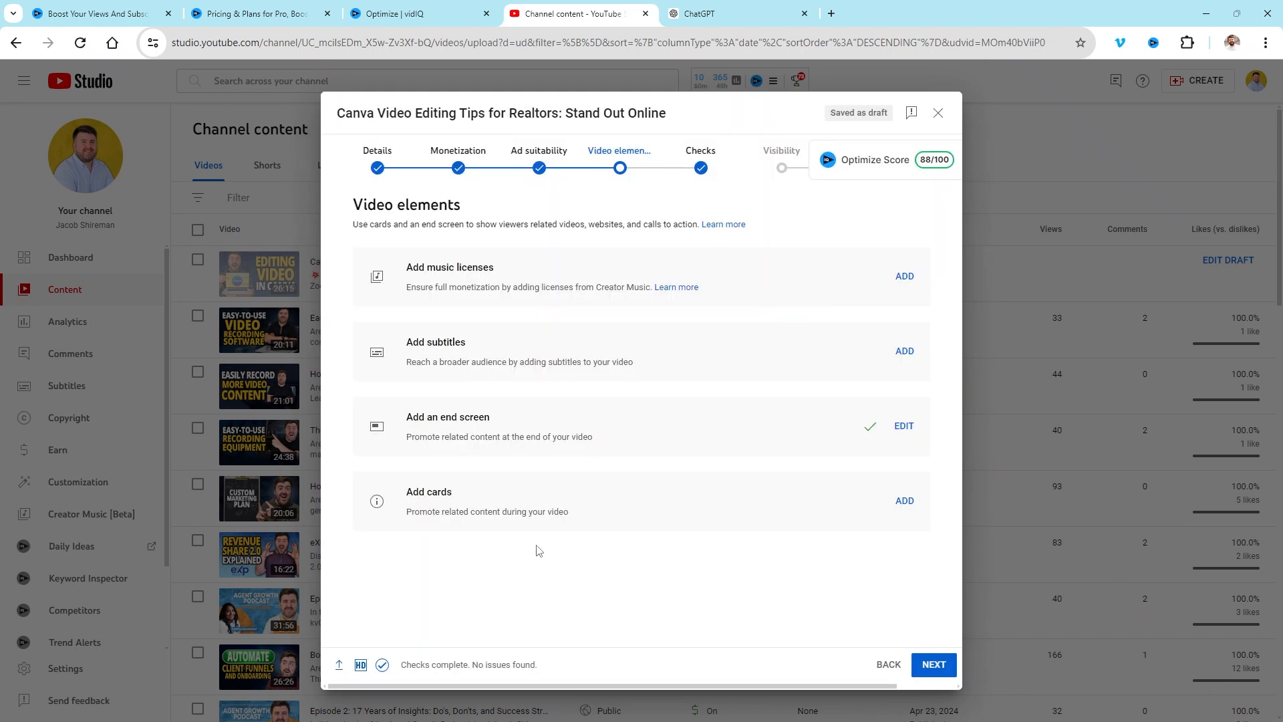
- Add a playlist card for "AI for Real Estate Agents" at 04:29:09 in the video and save the cards
click(906, 500)
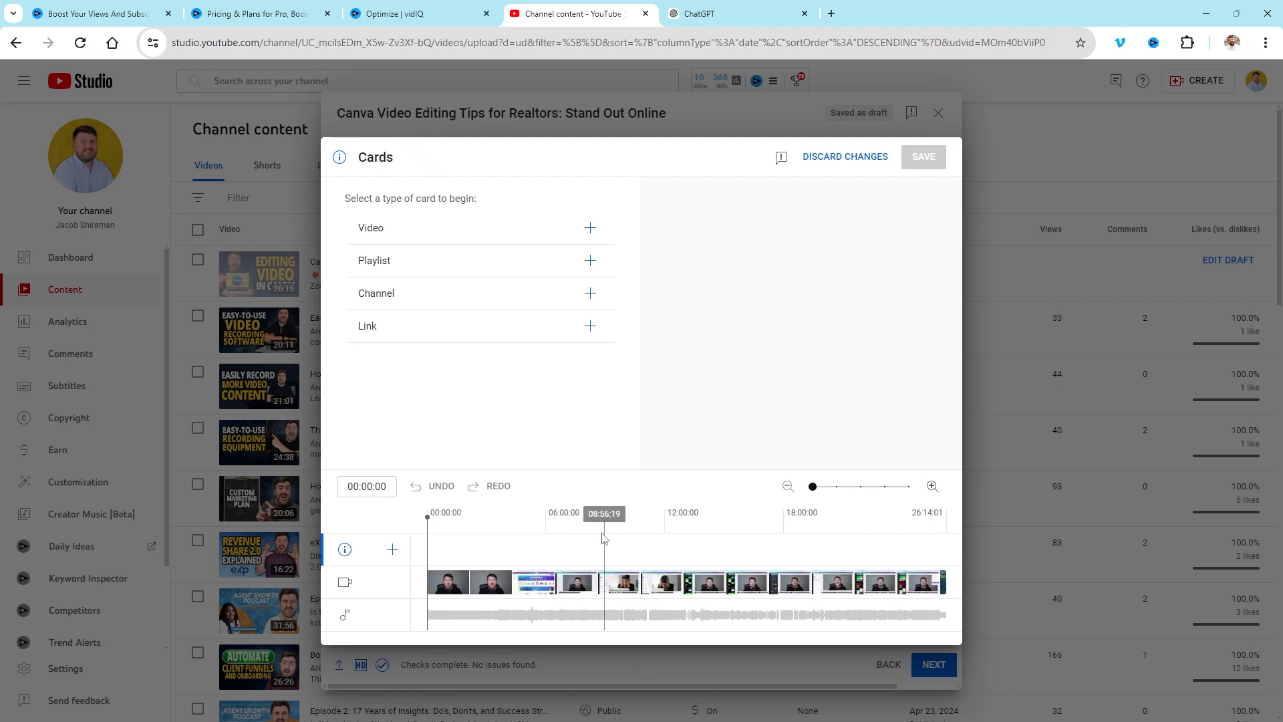
click(516, 542)
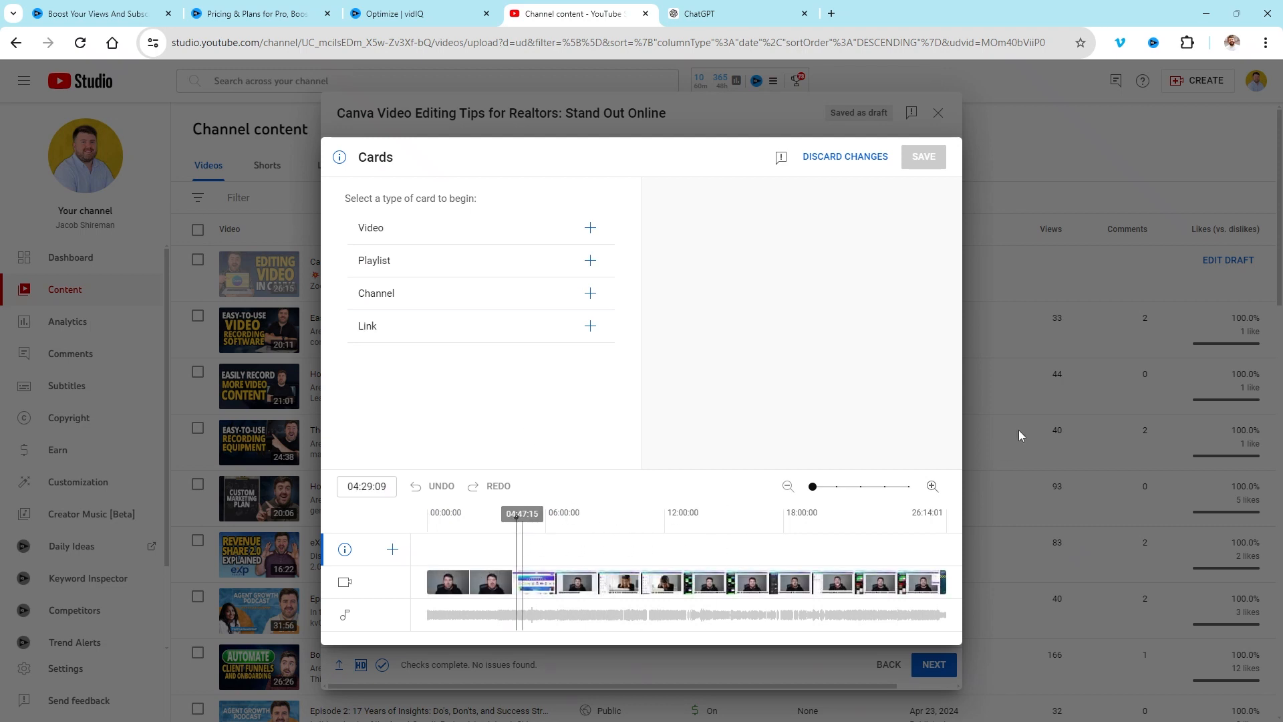
click(591, 261)
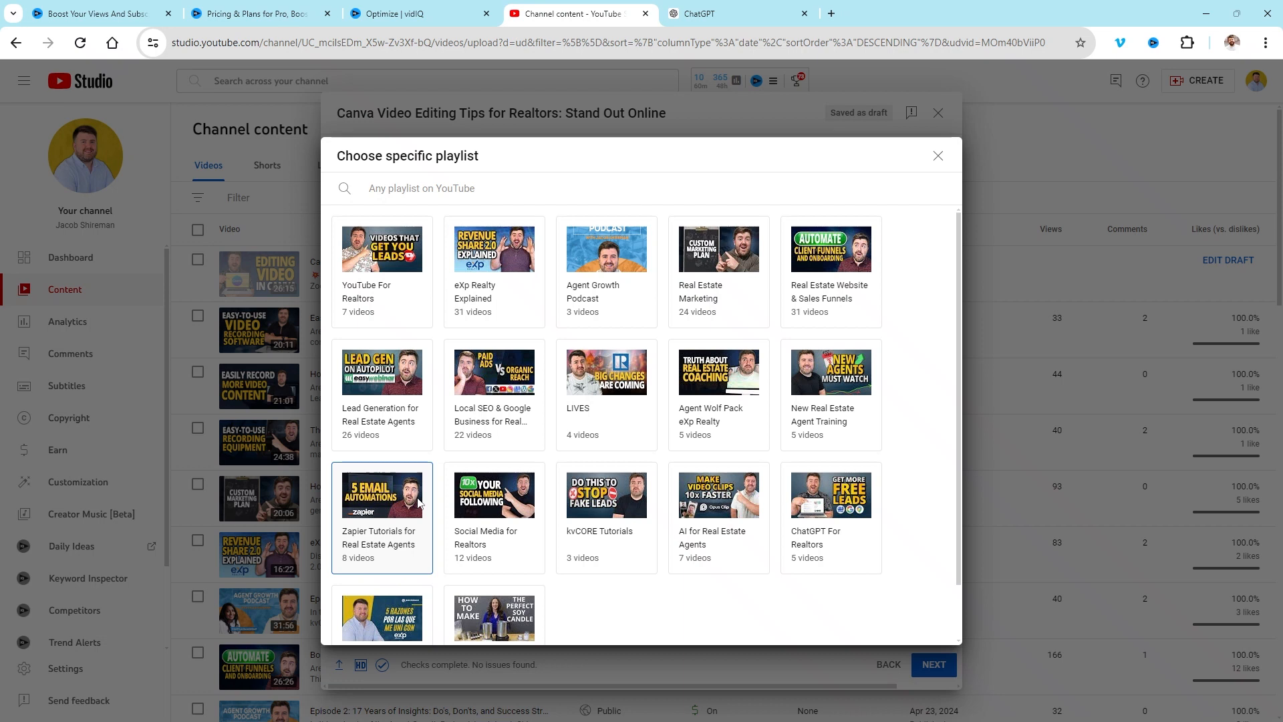
click(708, 483)
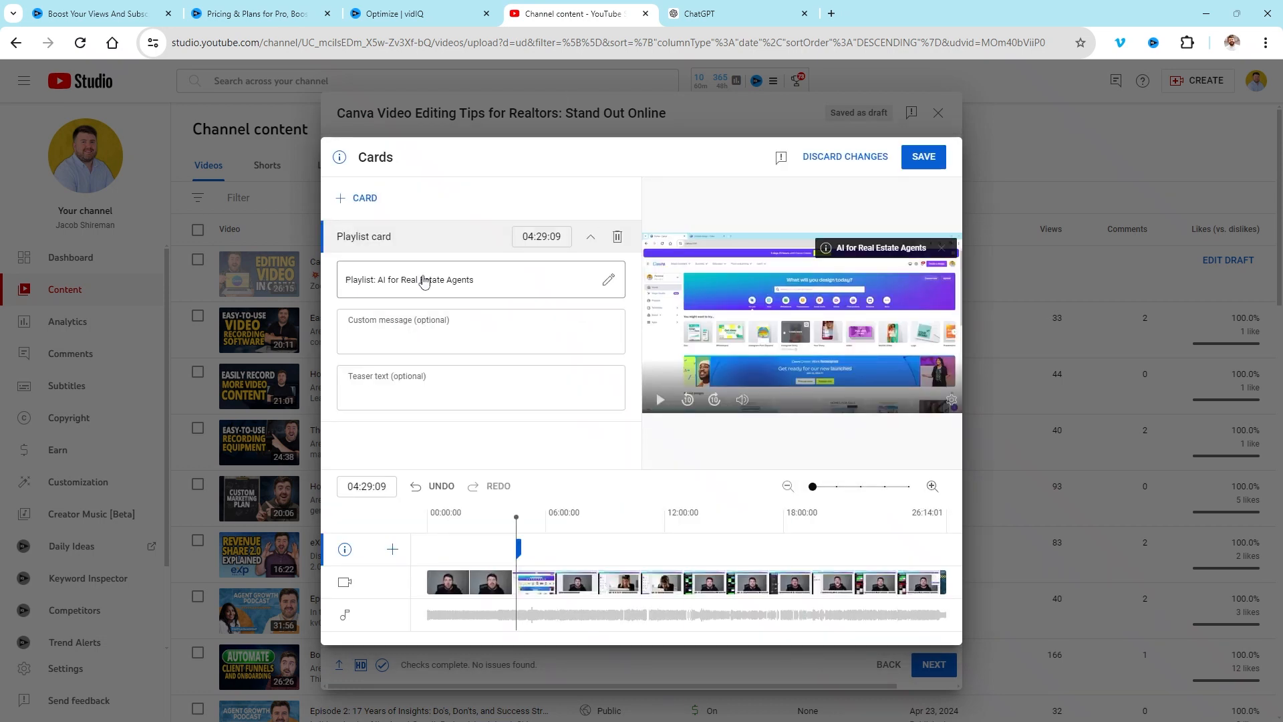
click(397, 393)
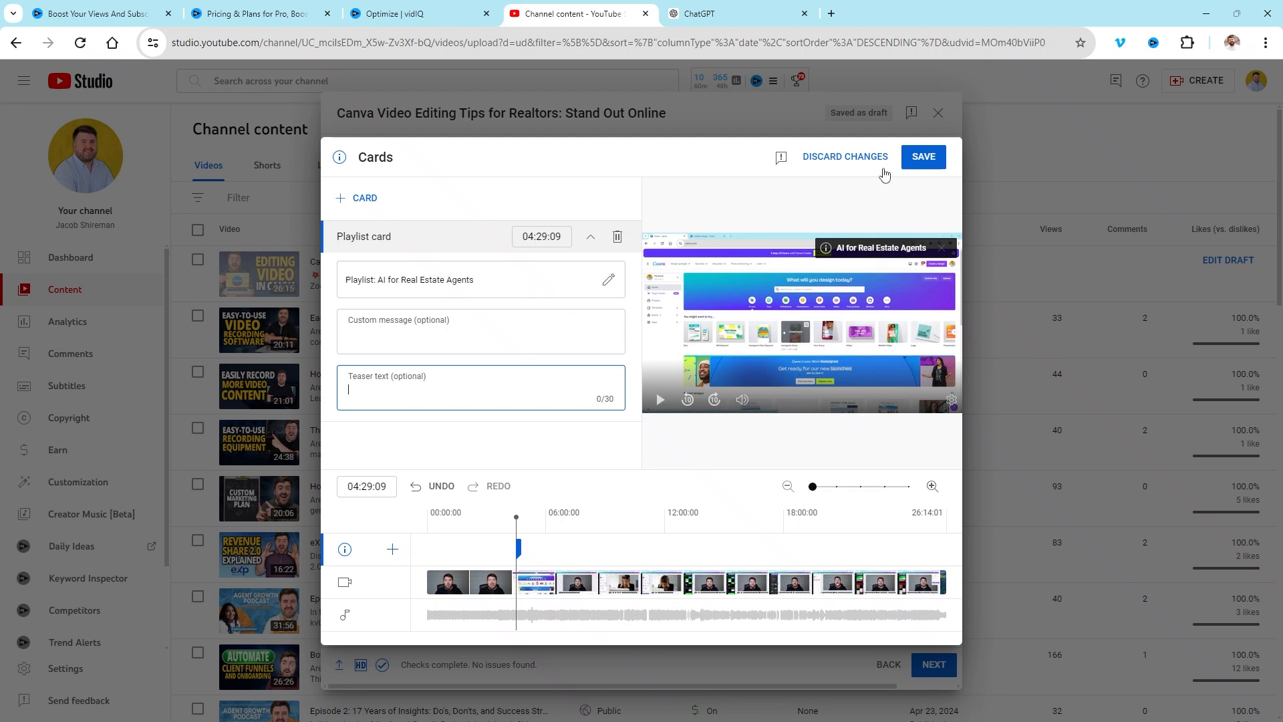
click(915, 165)
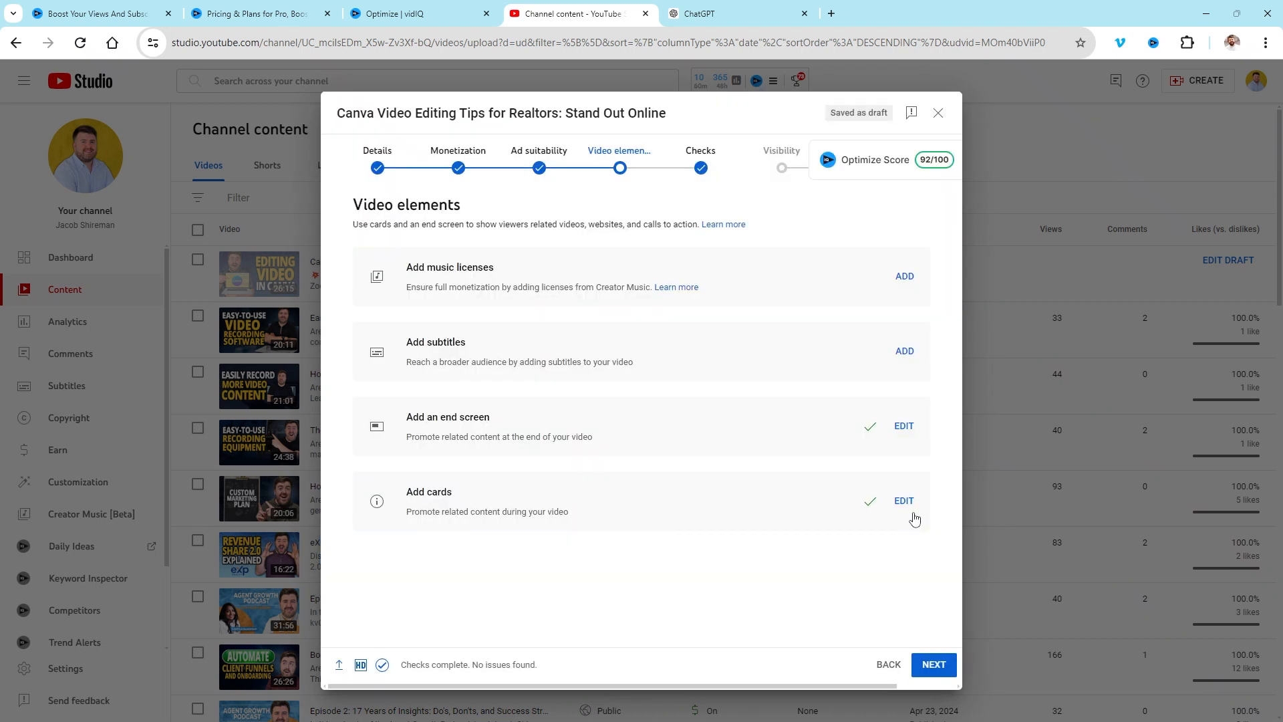
- Proceed past the checks to the visibility settings and choose Public
click(934, 664)
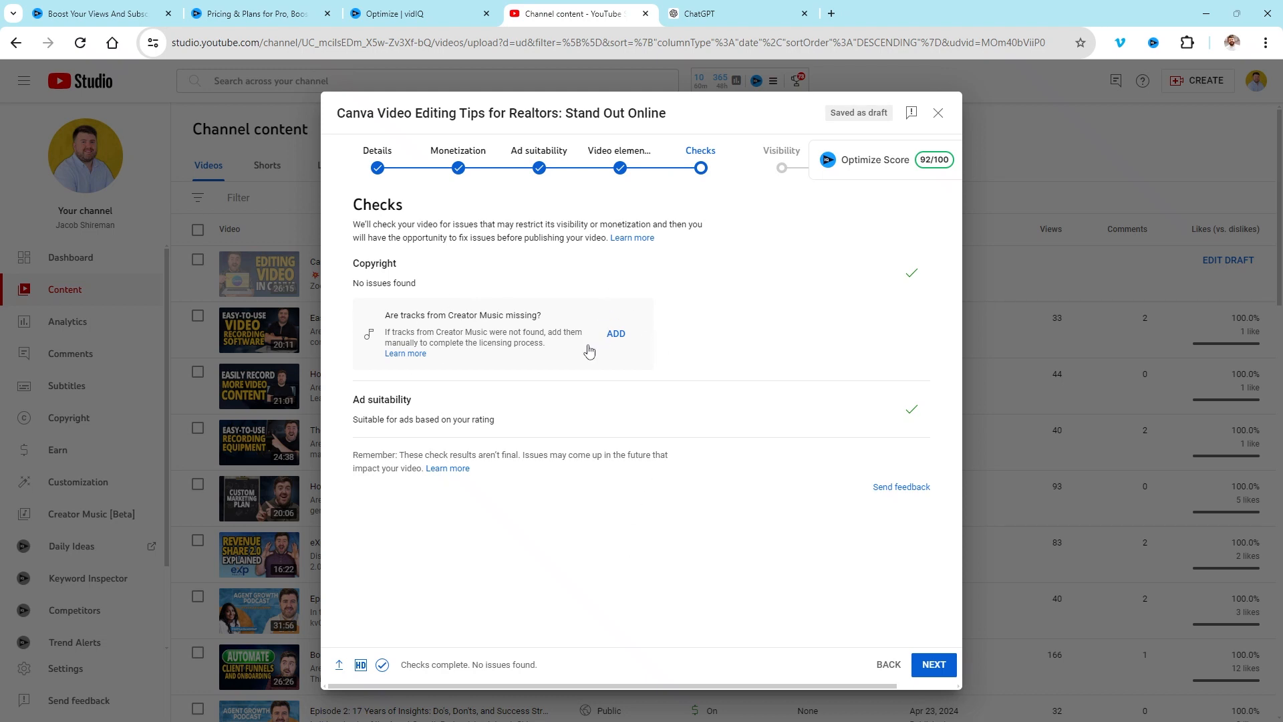
click(934, 665)
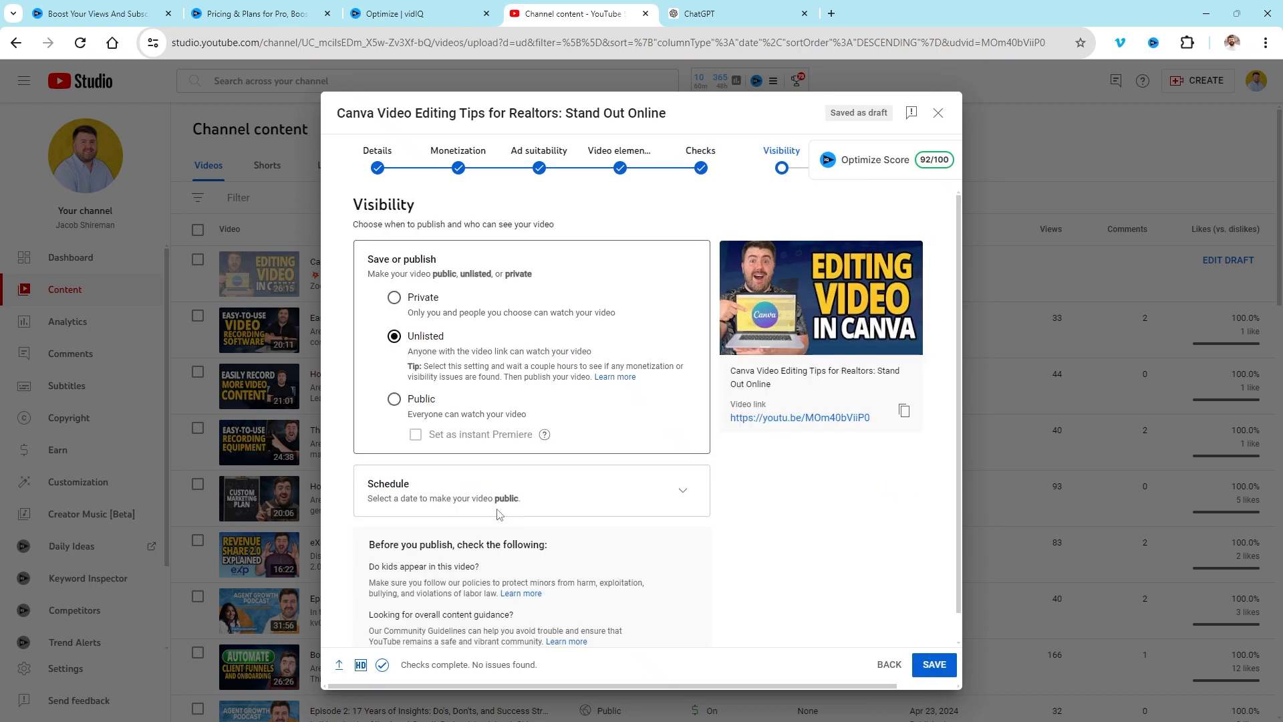
click(393, 399)
scroll(567, 468, down, 1)
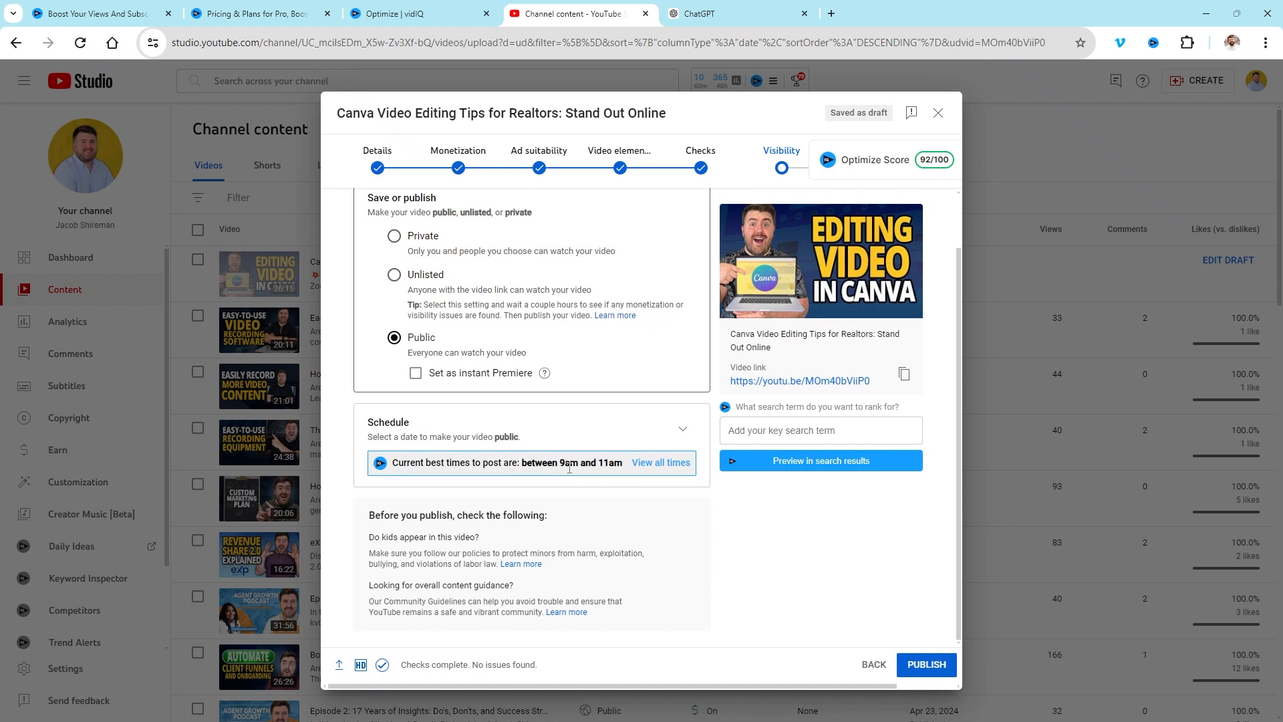
- Schedule the draft to go public on May 28, 2024 at 9:00 AM
click(681, 430)
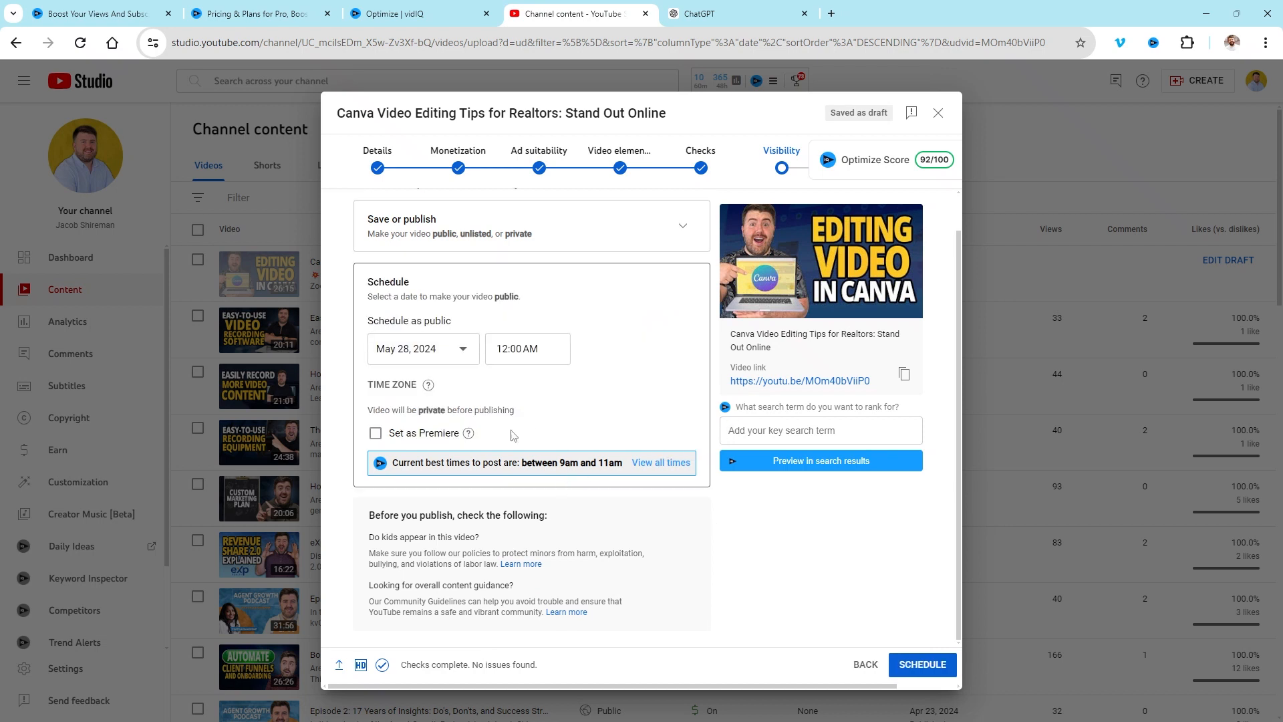
click(462, 349)
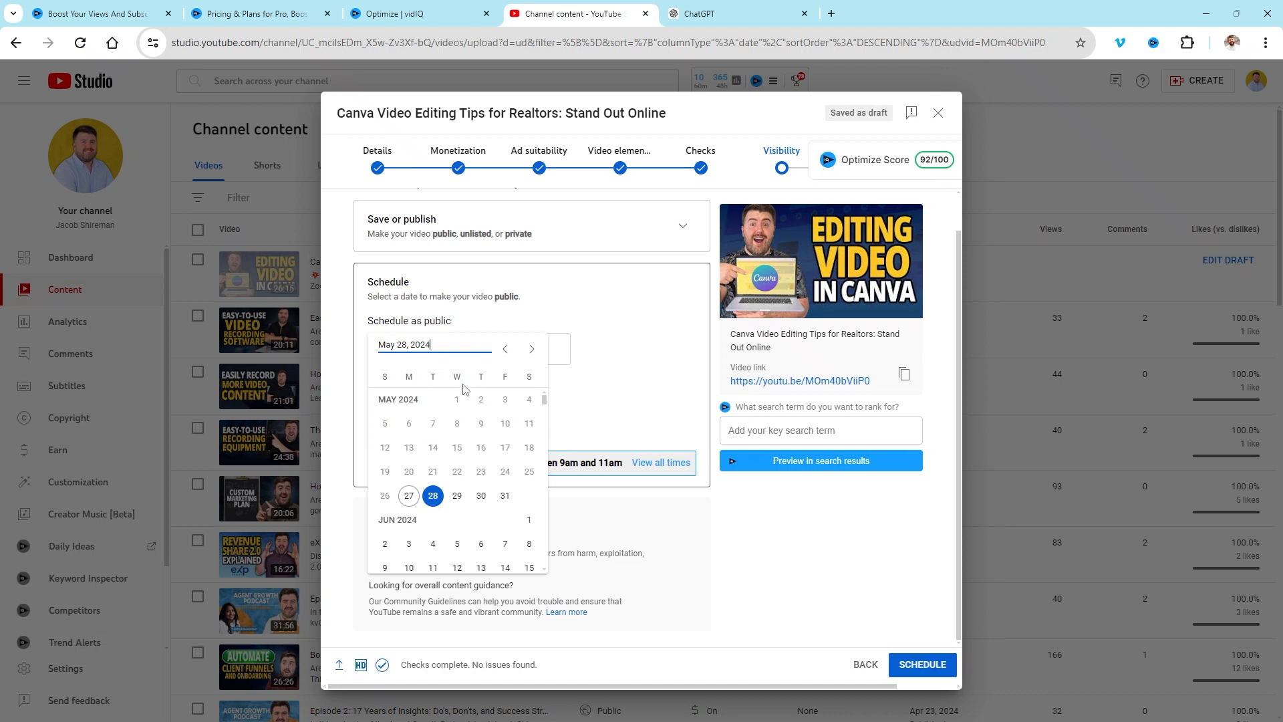
click(433, 495)
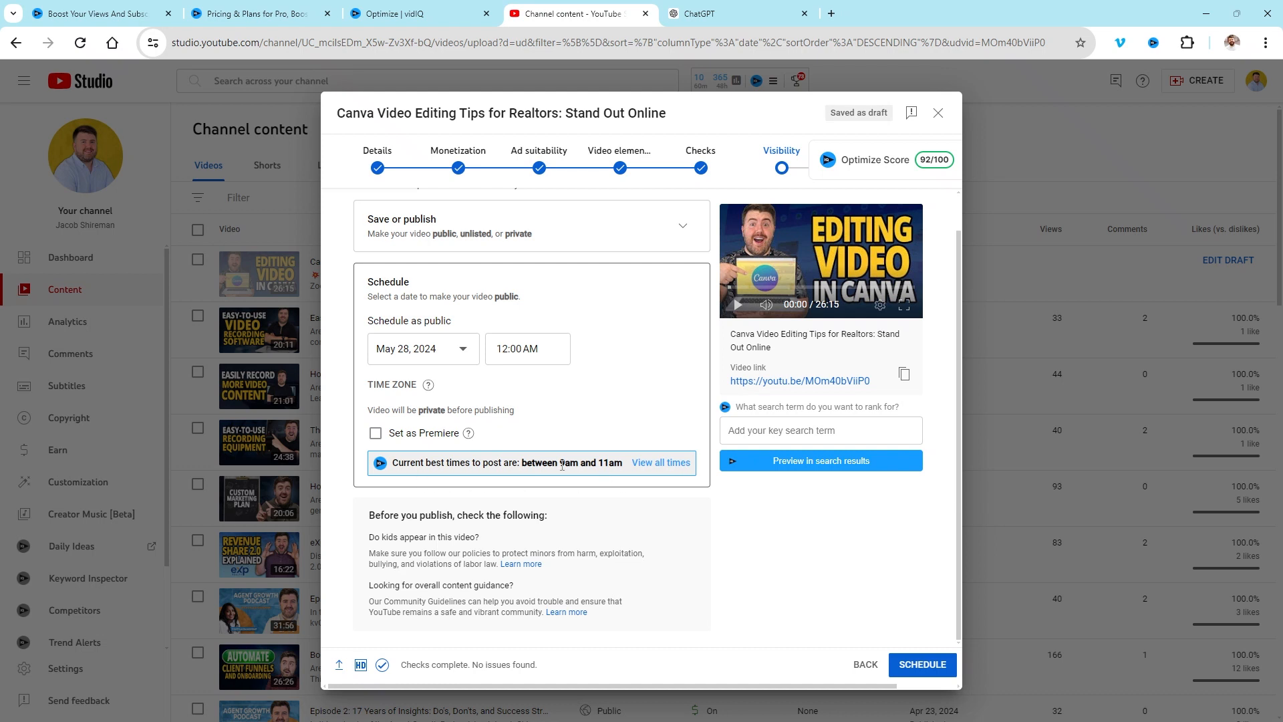
mouse_move(564, 461)
mouse_down()
mouse_move(544, 463)
mouse_move(561, 463)
mouse_up()
click(506, 349)
click(506, 350)
scroll(542, 398, down, 7)
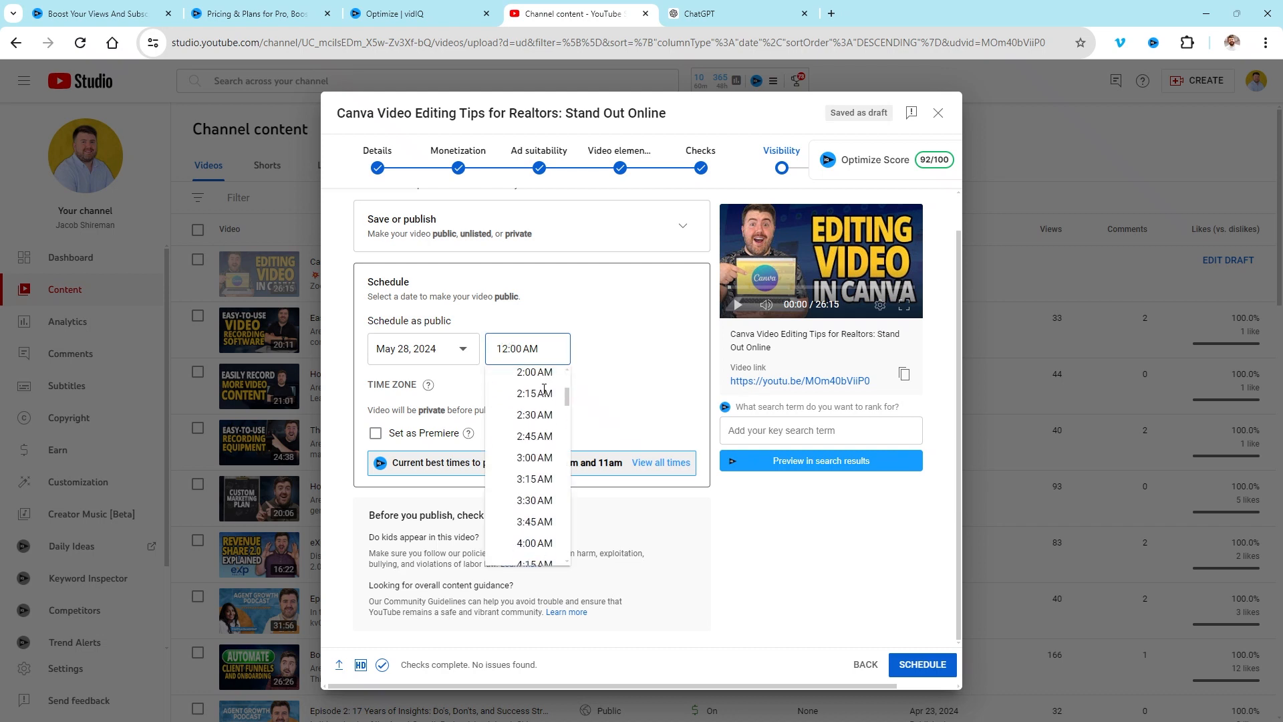
scroll(544, 389, down, 4)
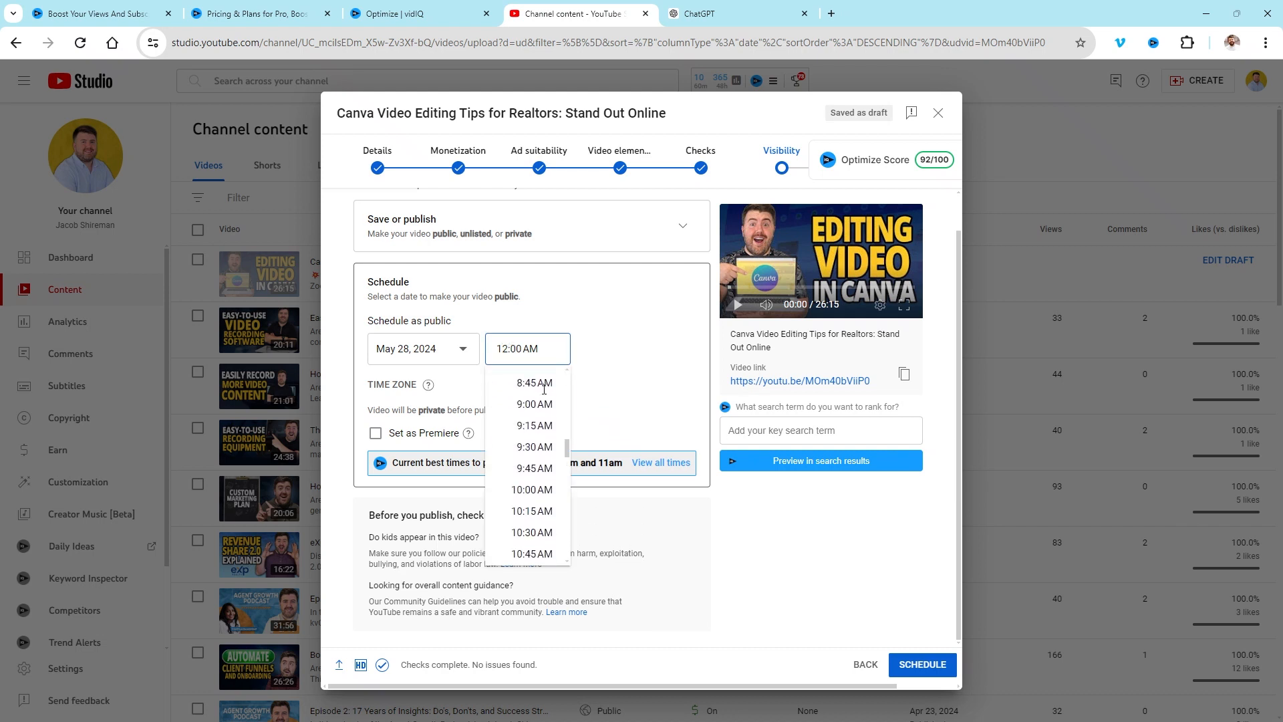
click(532, 404)
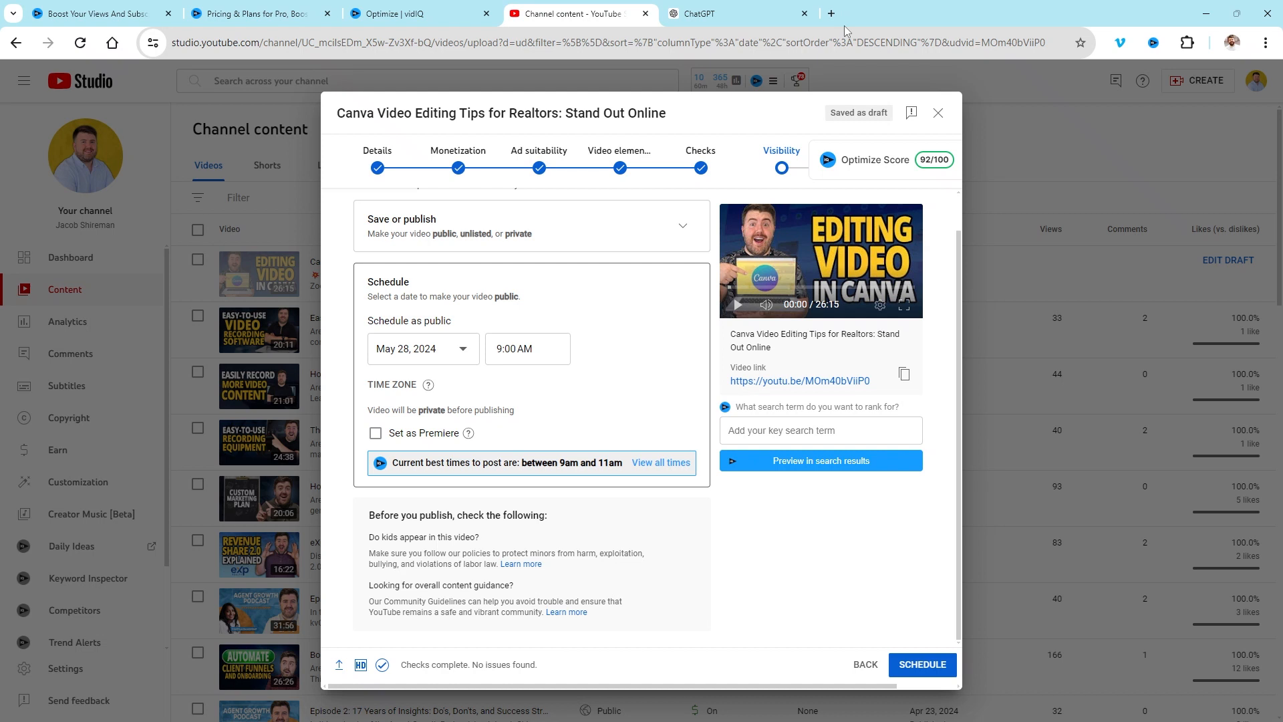
- Switch to vidIQ, look through its Optimize, Ideas and SEO pages, and open the keyword search
click(409, 16)
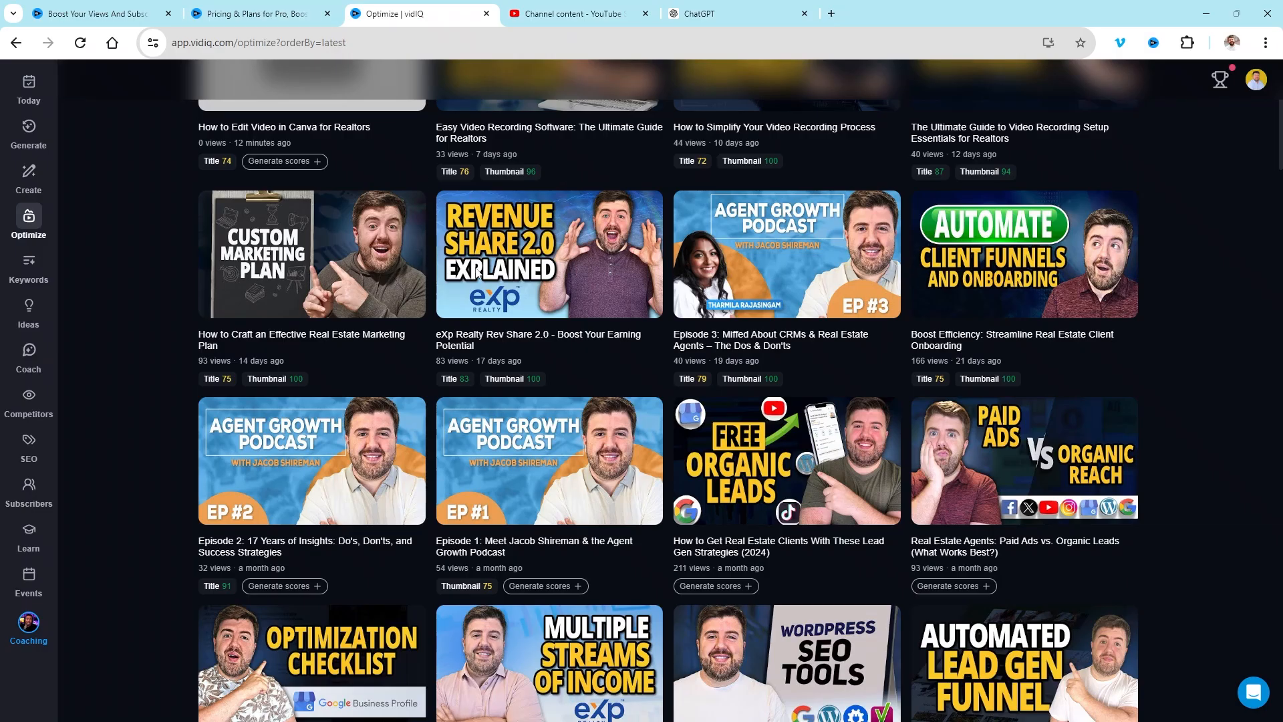
scroll(328, 327, up, 3)
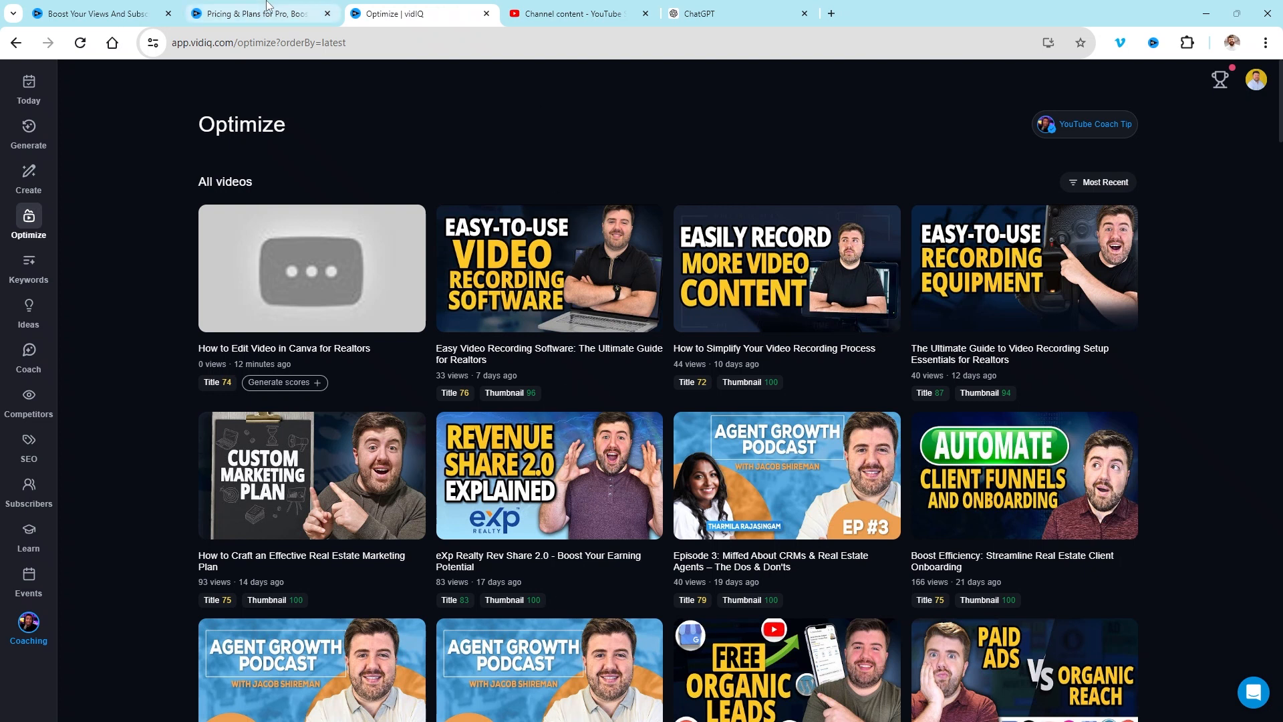
key(ctrl+shift+Tab)
key(ctrl+shift+Tab)
click(377, 19)
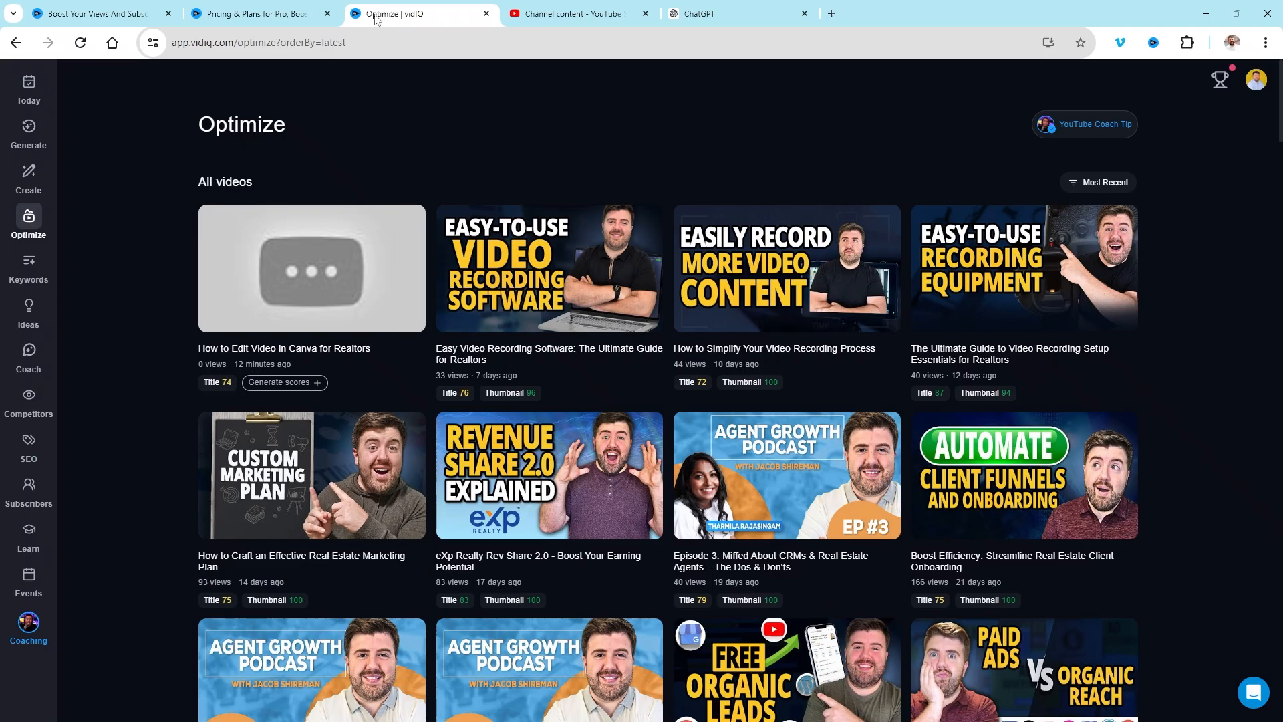
click(29, 311)
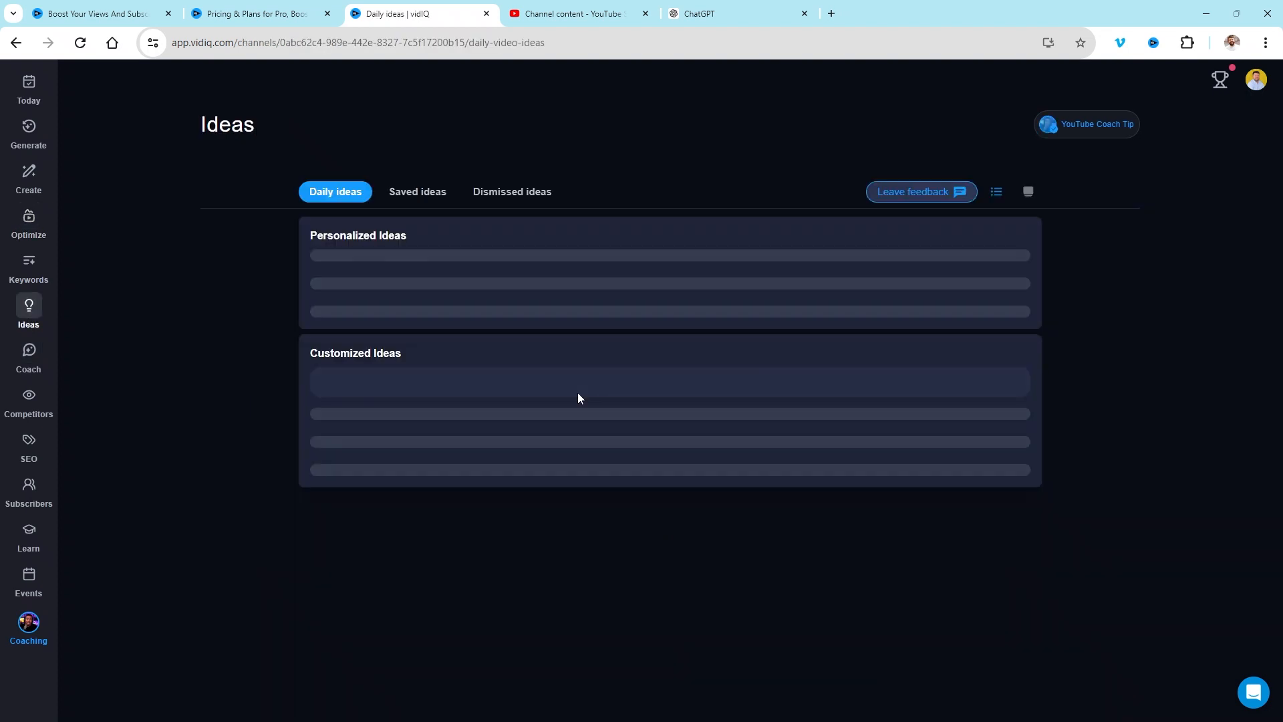
click(35, 457)
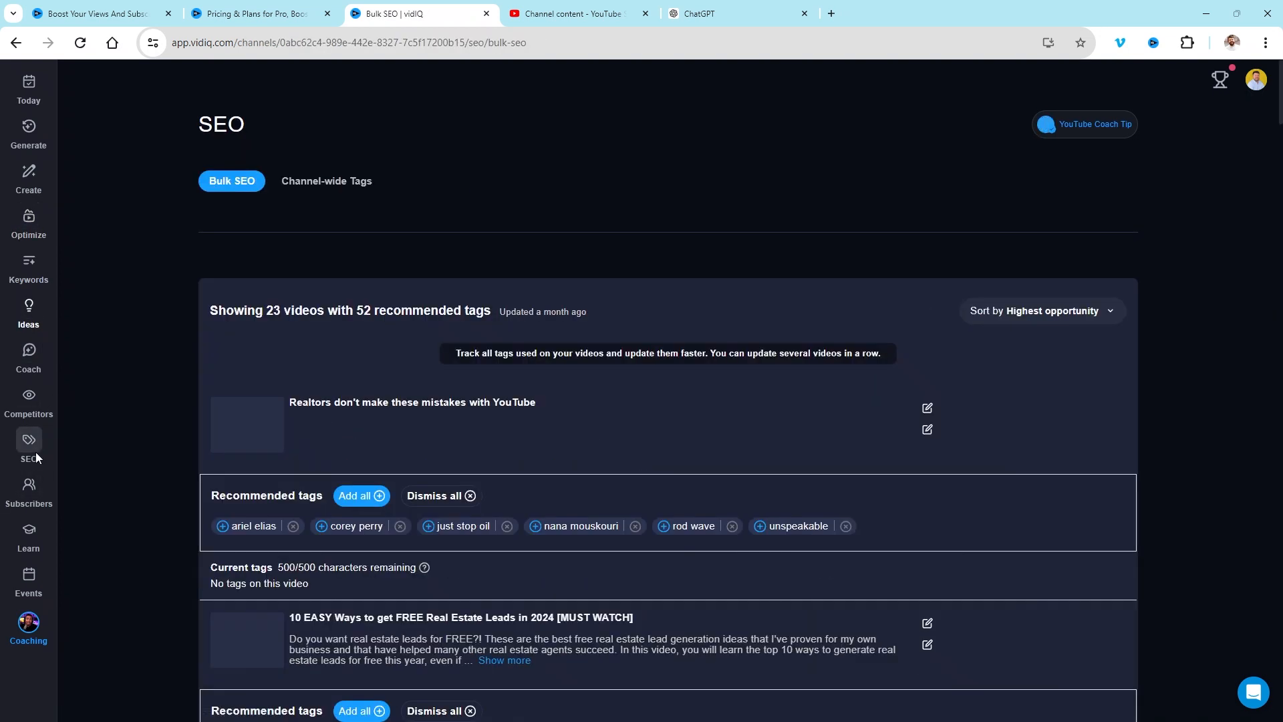
click(28, 266)
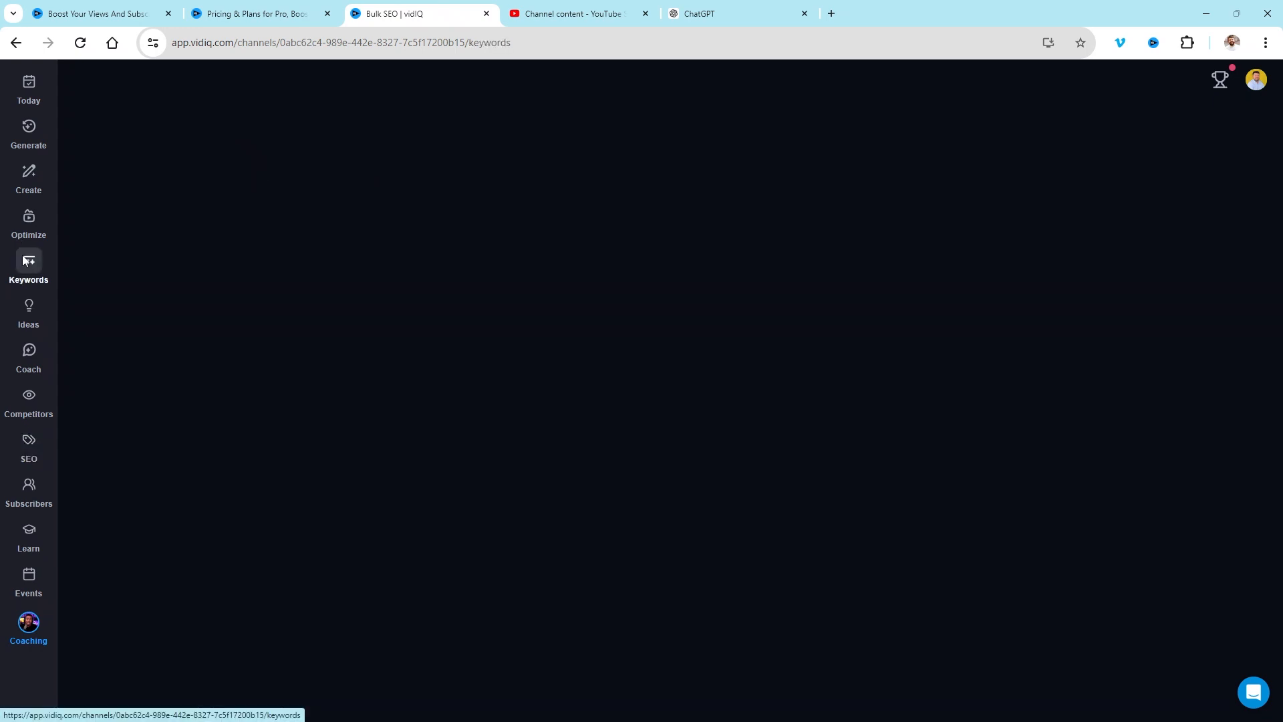
click(353, 186)
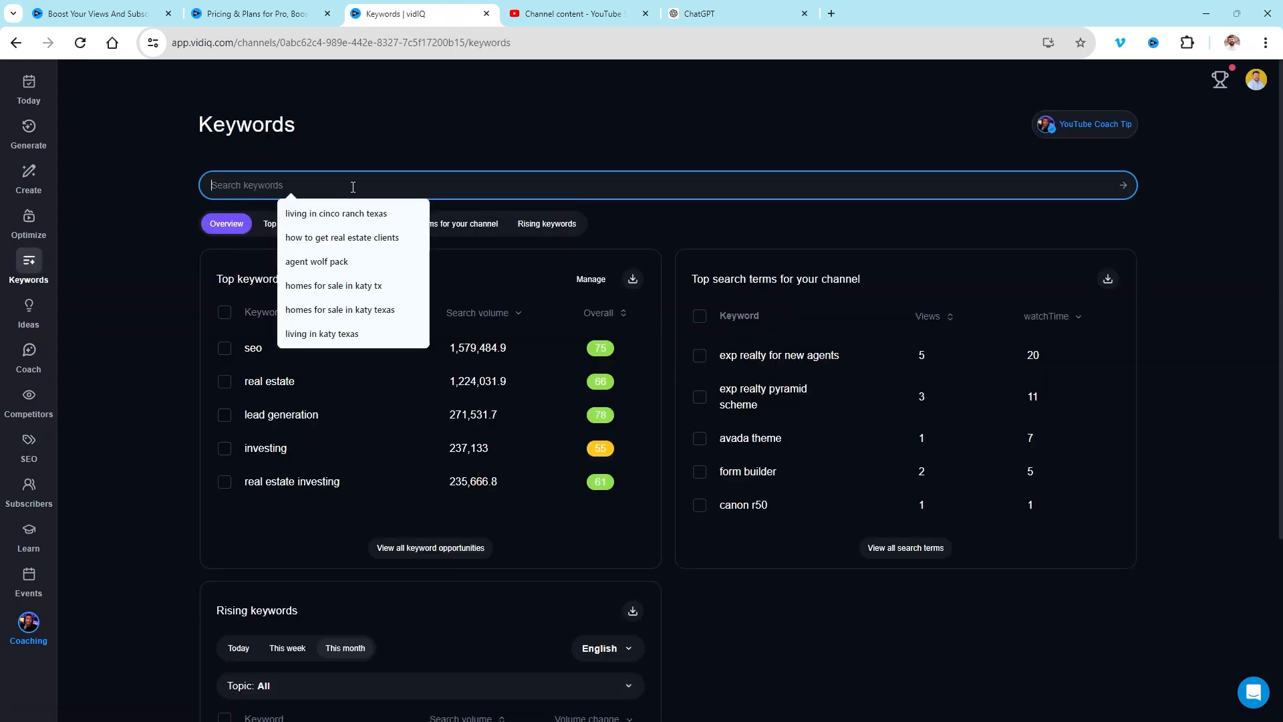
text(richmo)
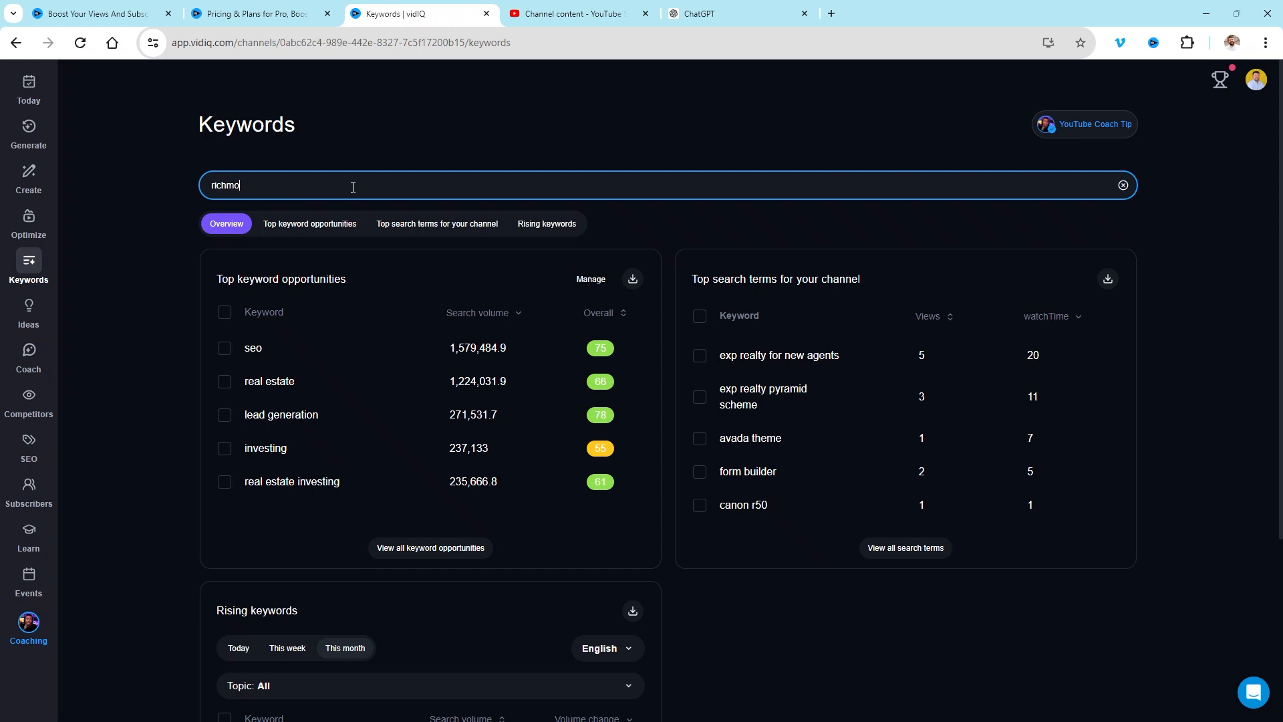
text(nd te)
key(BackSpace)
key(BackSpace)
key(BackSpace)
key(BackSpace)
key(BackSpace)
key(BackSpace)
key(BackSpace)
key(BackSpace)
key(BackSpace)
key(BackSpace)
key(BackSpace)
- Search the keywords for "katy texas real estate"
text(katy te)
key(Return)
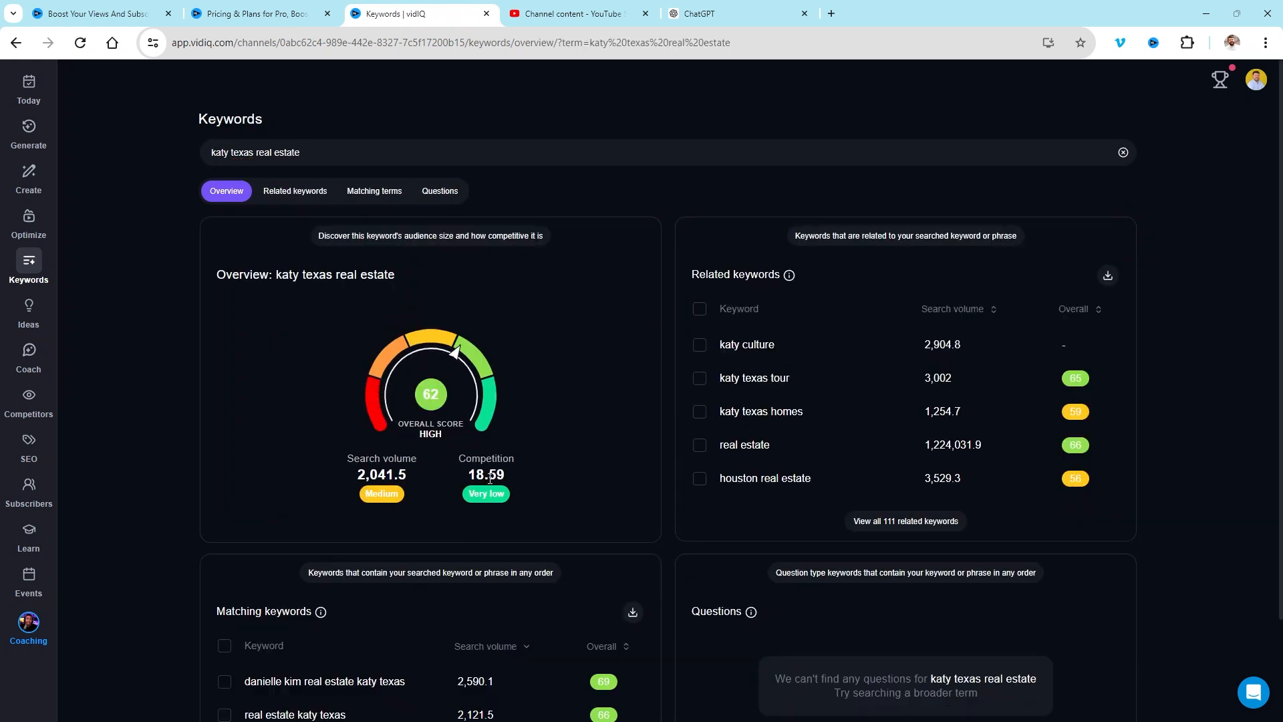
- Examine the search volume, competition, matching terms and trending videos for the searched keyword, and open the related keyword "katy texas tour"
double_click(359, 477)
scroll(480, 535, down, 2)
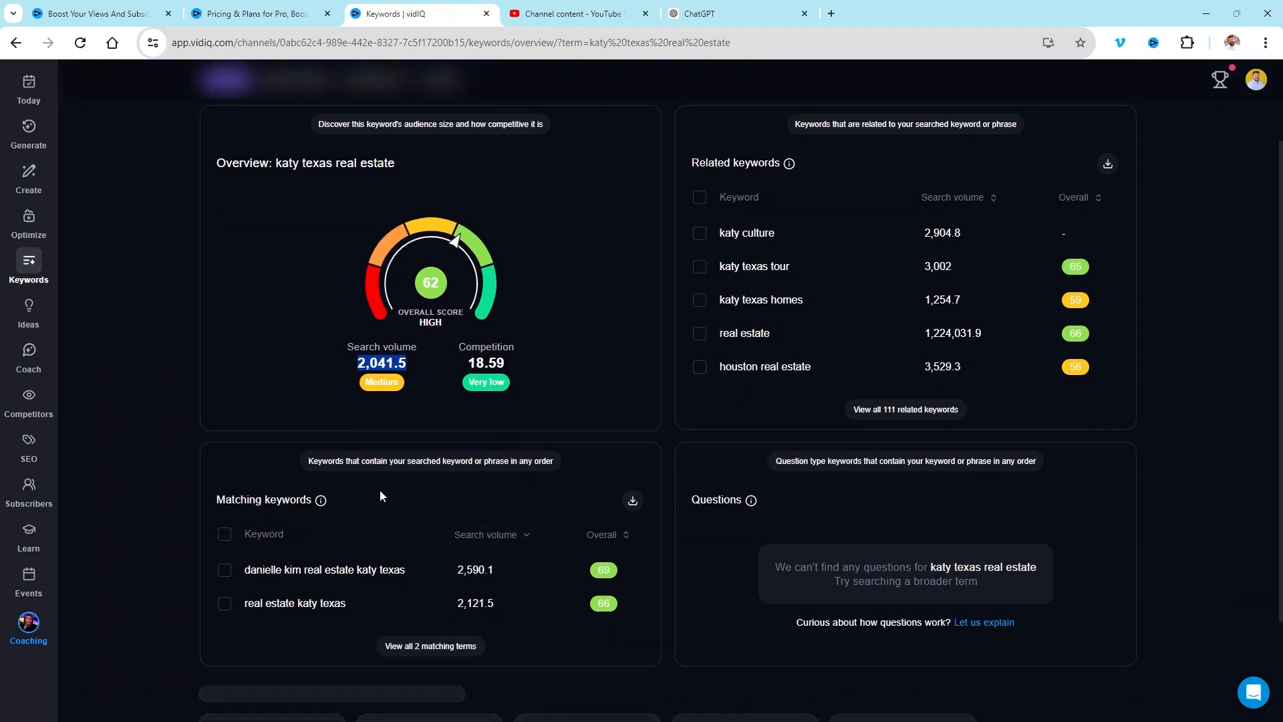
scroll(381, 495, down, 1)
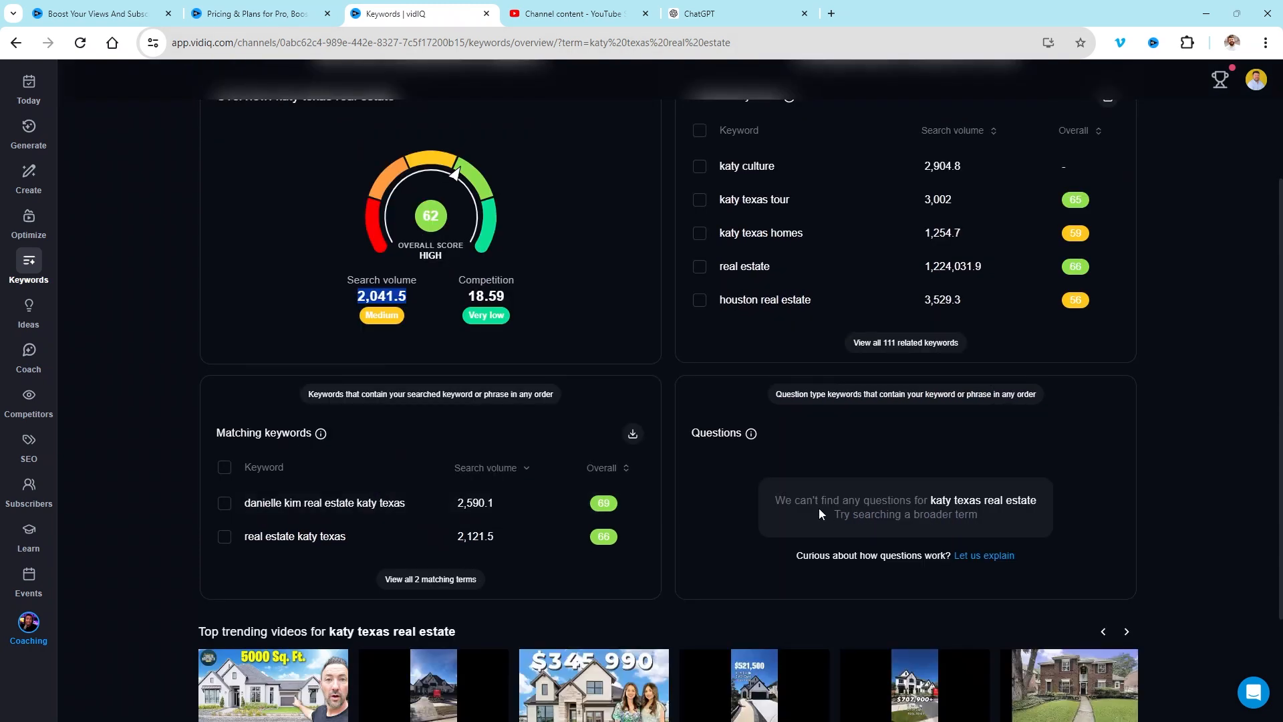
scroll(752, 463, up, 2)
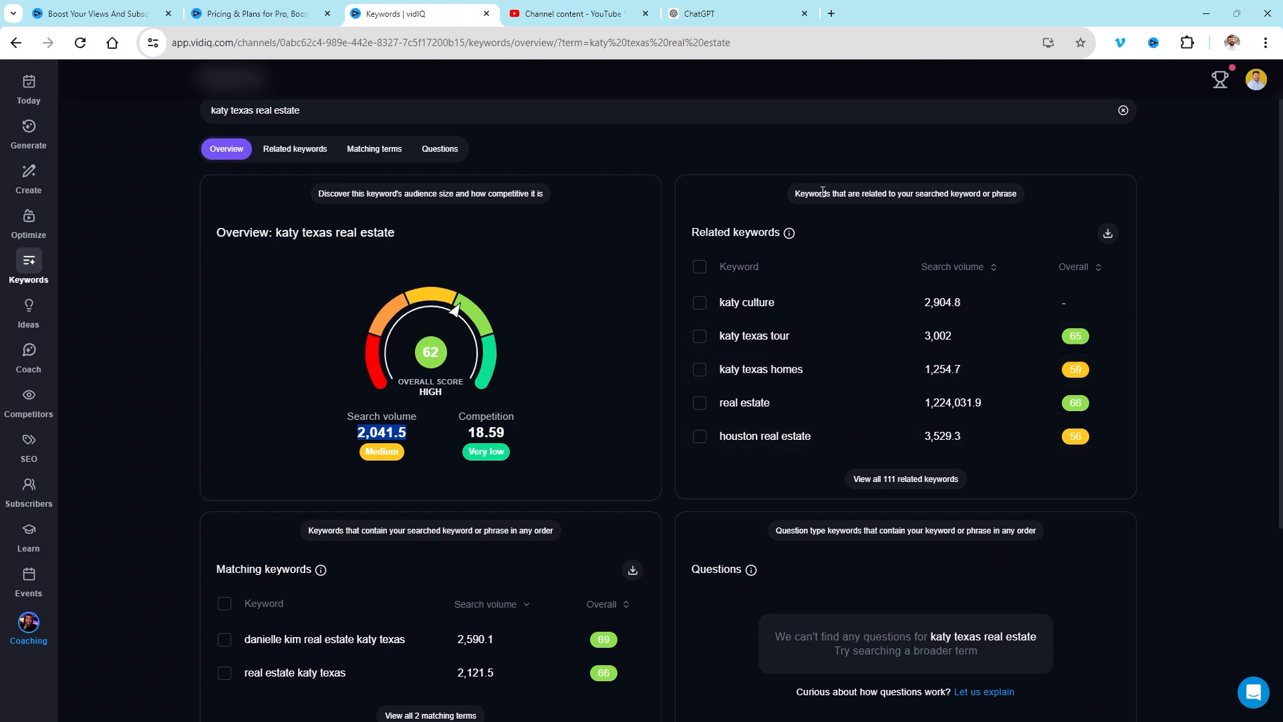
scroll(651, 382, down, 4)
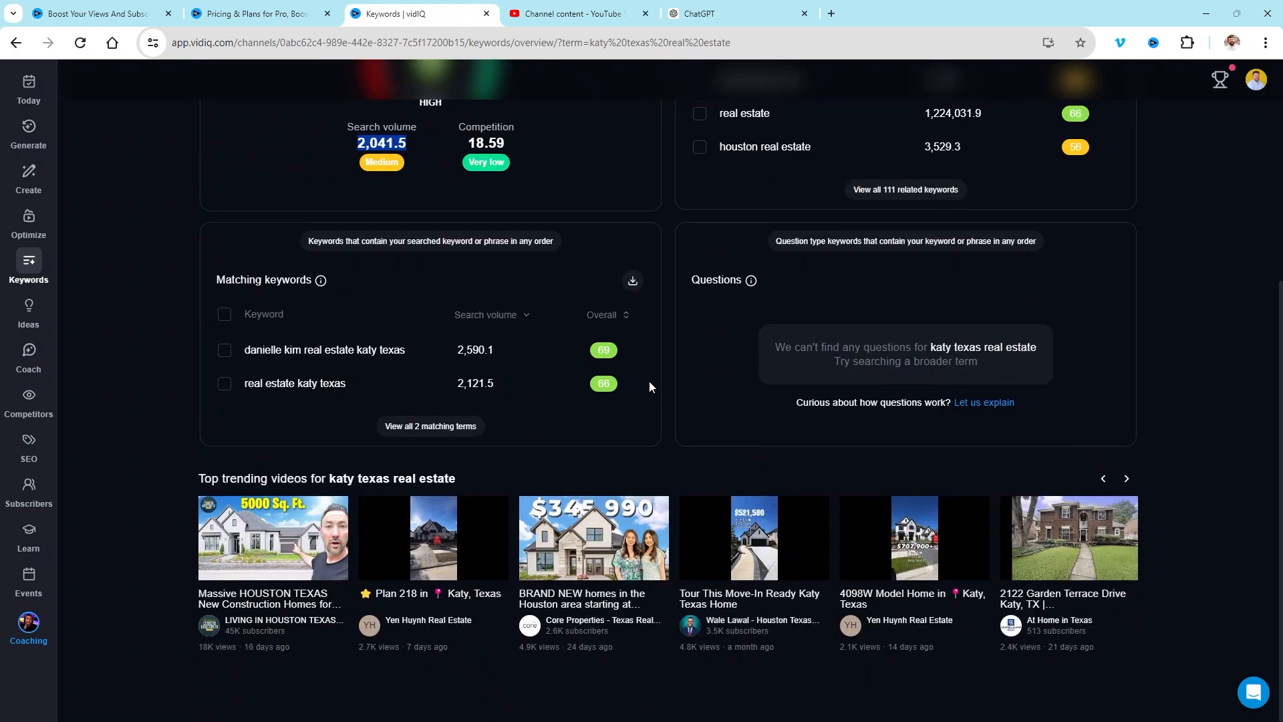
scroll(653, 381, up, 5)
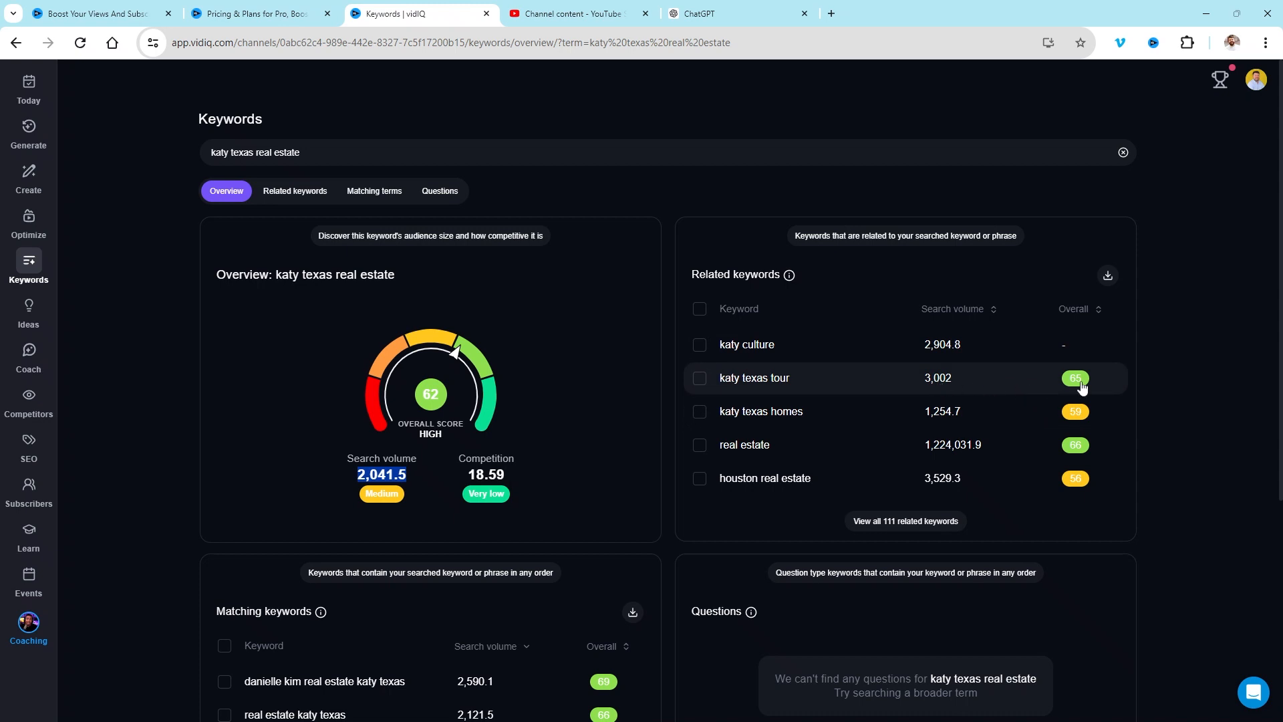
click(820, 383)
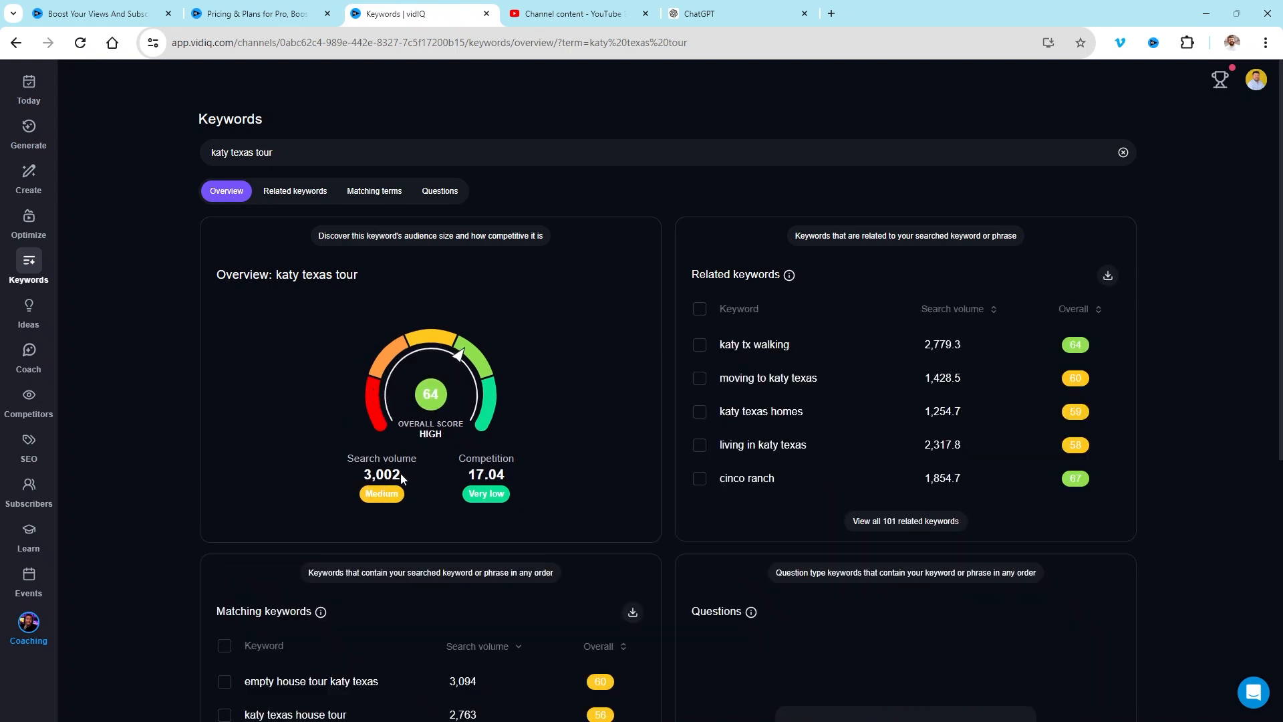
drag(370, 274, 268, 276)
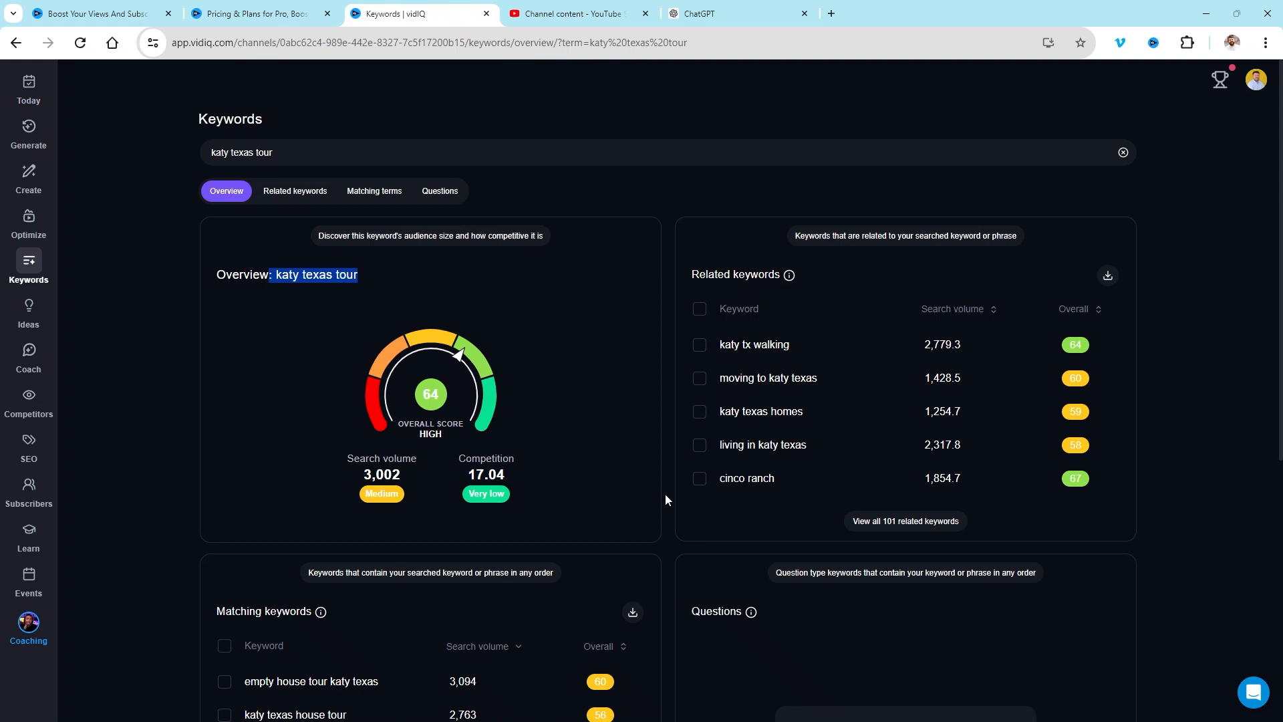
- Switch to YouTube Studio and close the draft video's upload dialog
click(662, 75)
click(582, 12)
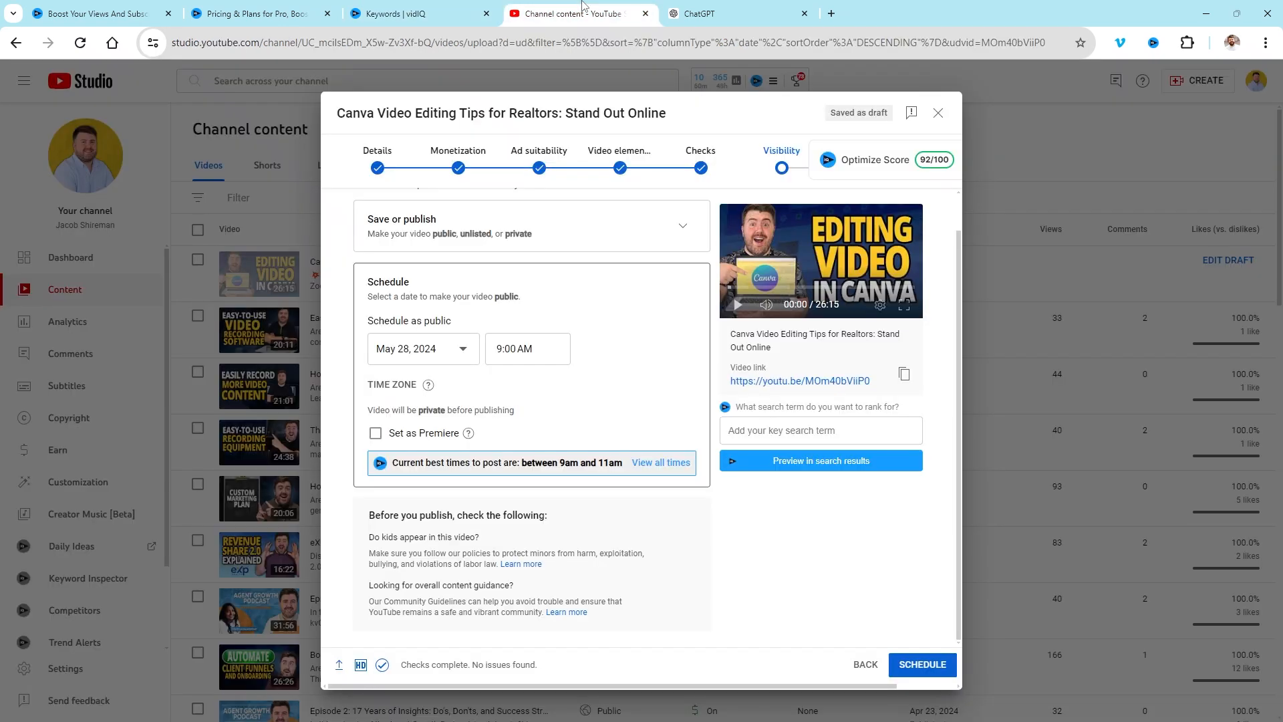
click(938, 112)
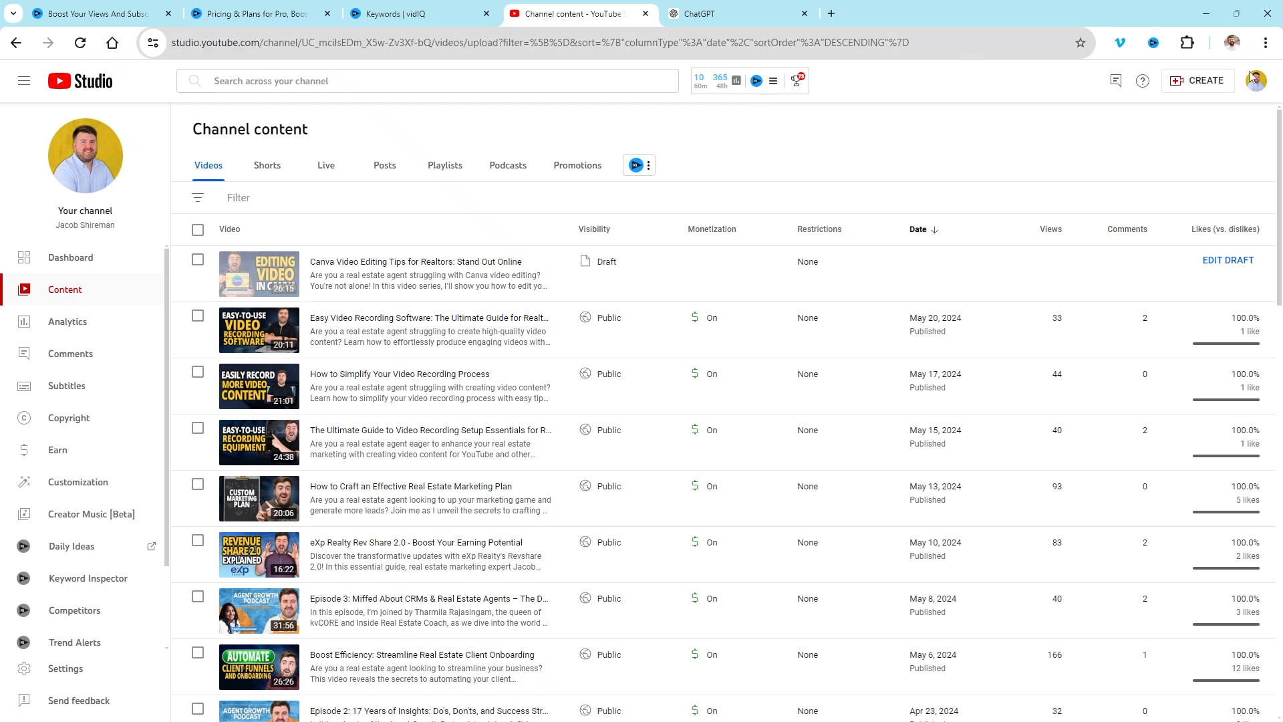
- Open the channel's public videos page on YouTube in a new browser tab
click(1258, 89)
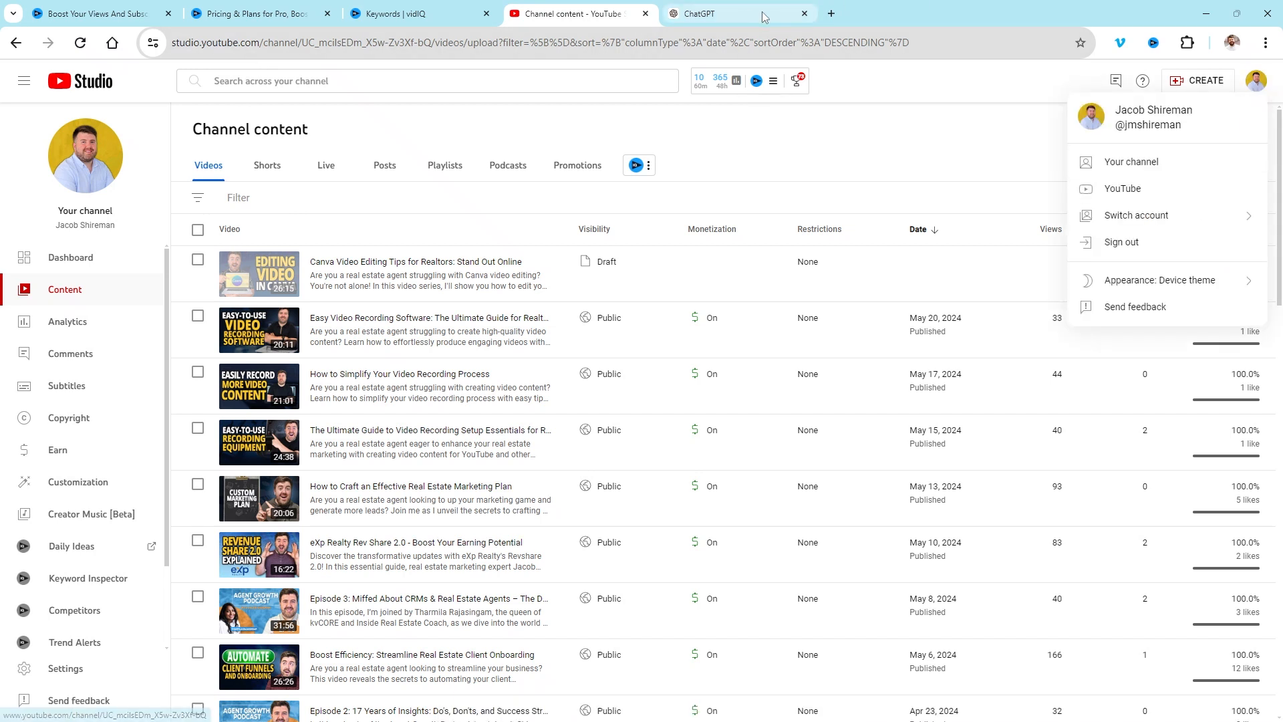
click(769, 13)
click(833, 12)
text(jacob)
key(BackSpace)
key(BackSpace)
key(BackSpace)
key(BackSpace)
key(BackSpace)
key(BackSpace)
text(youtu)
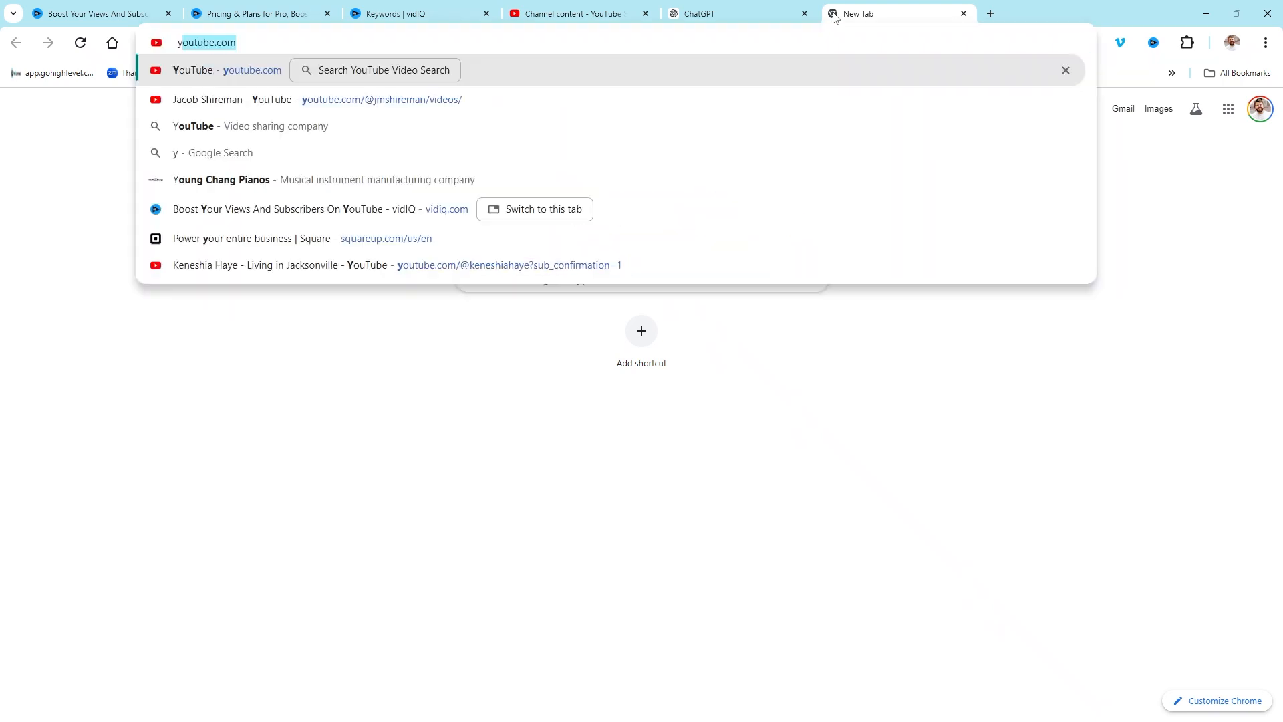
key(Down)
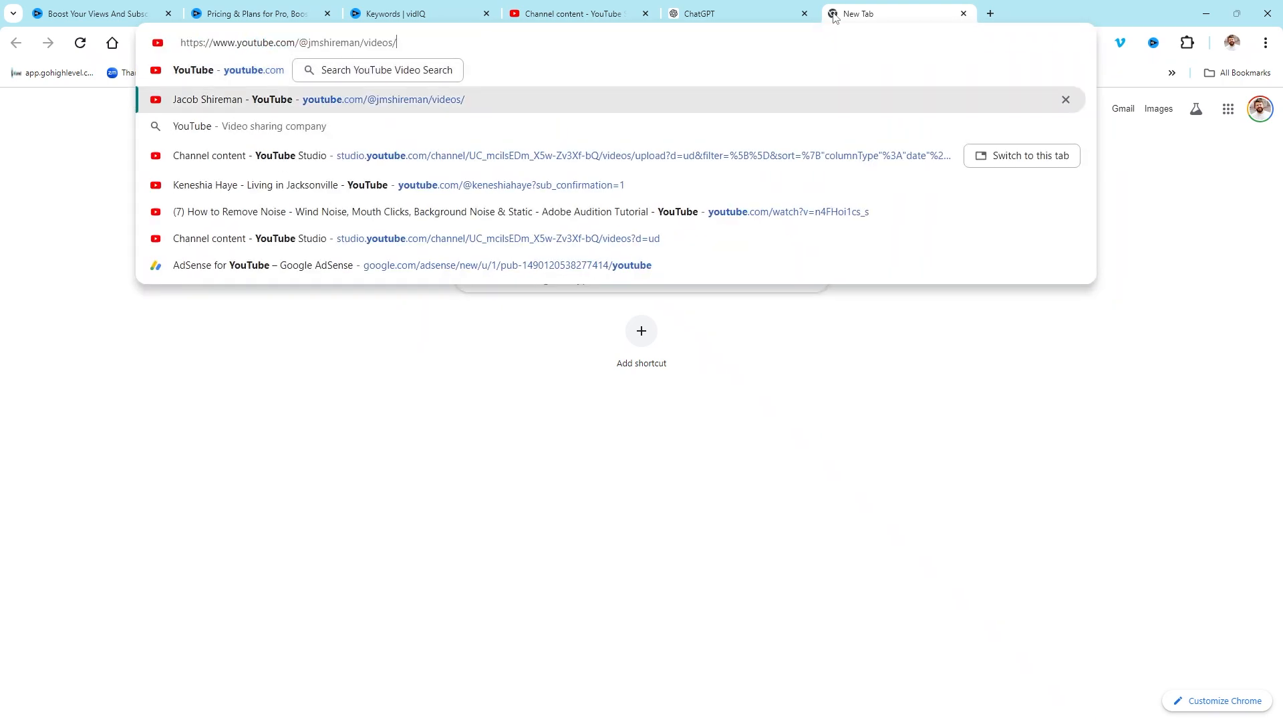
key(Return)
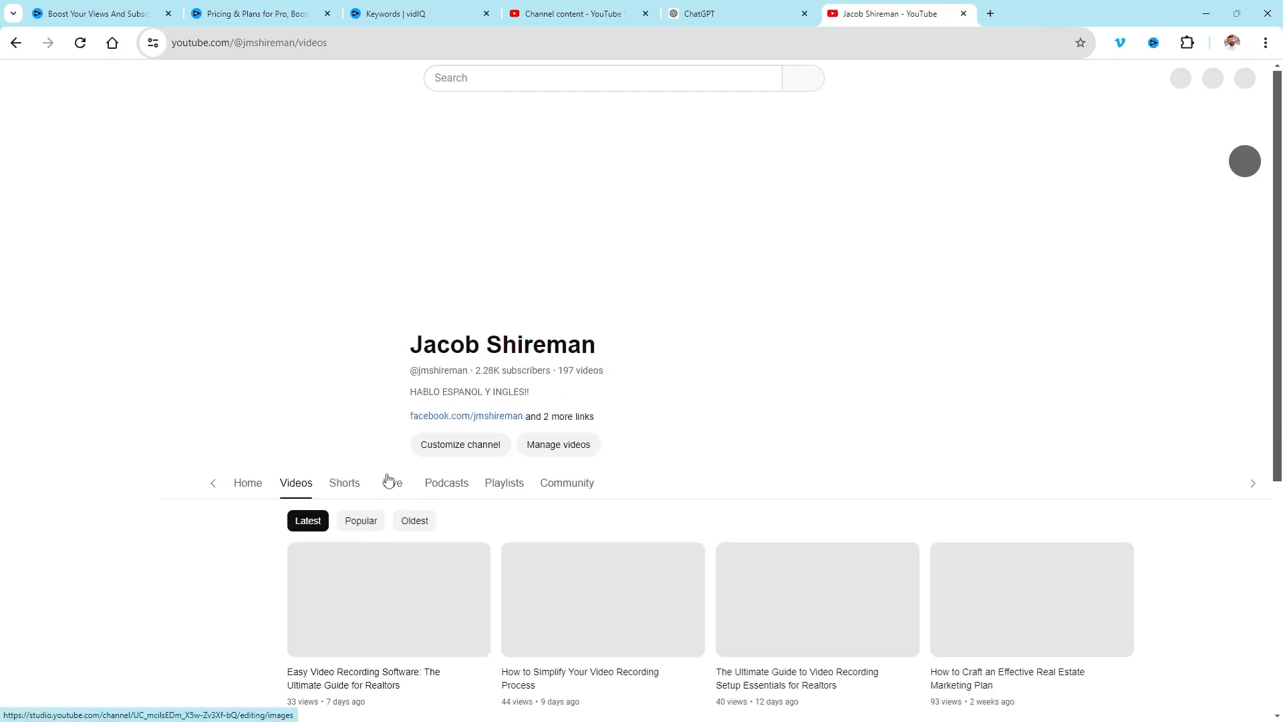
- Look through the channel's latest videos, comparing their view counts and vidIQ outlier badges
scroll(439, 507, down, 5)
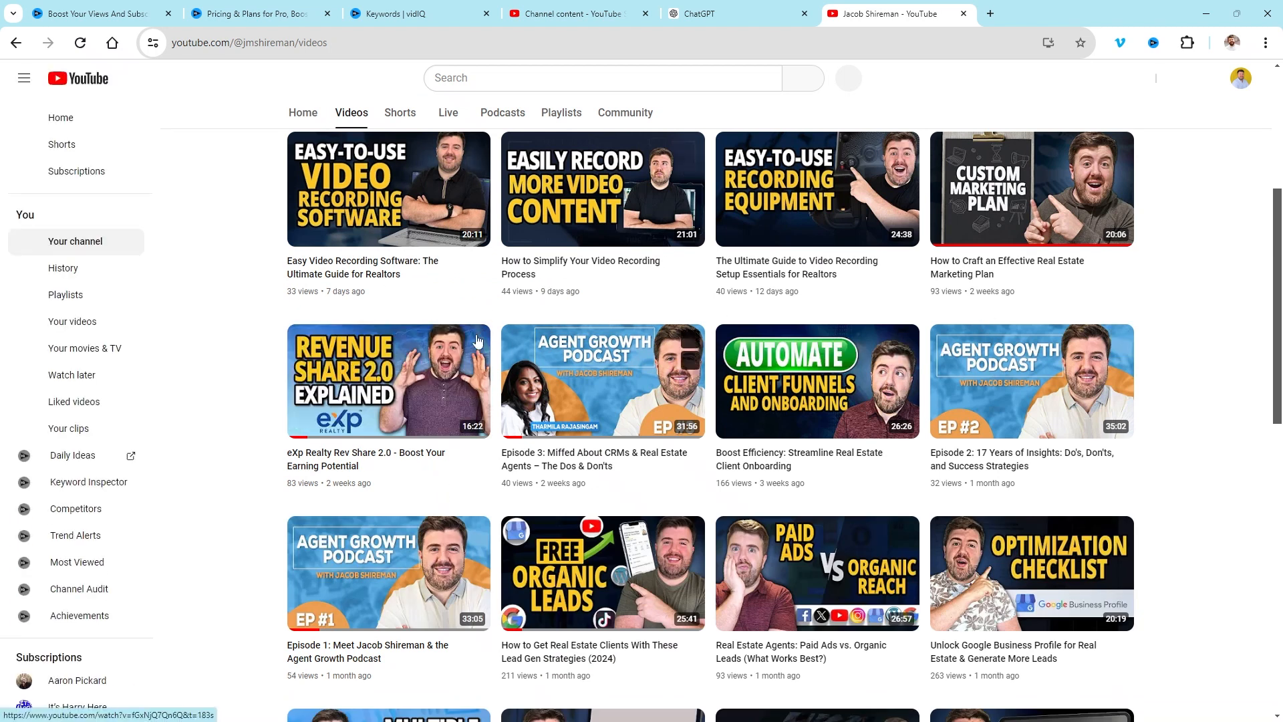
scroll(774, 428, down, 2)
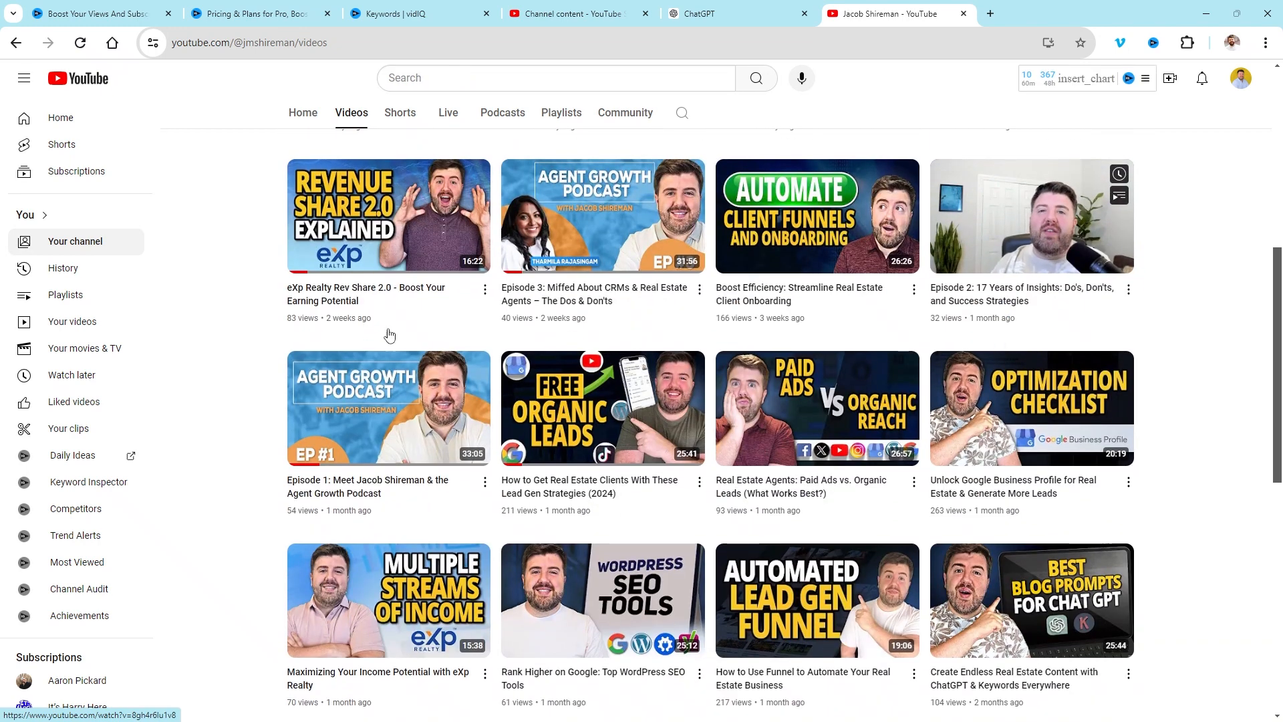
scroll(236, 357, down, 8)
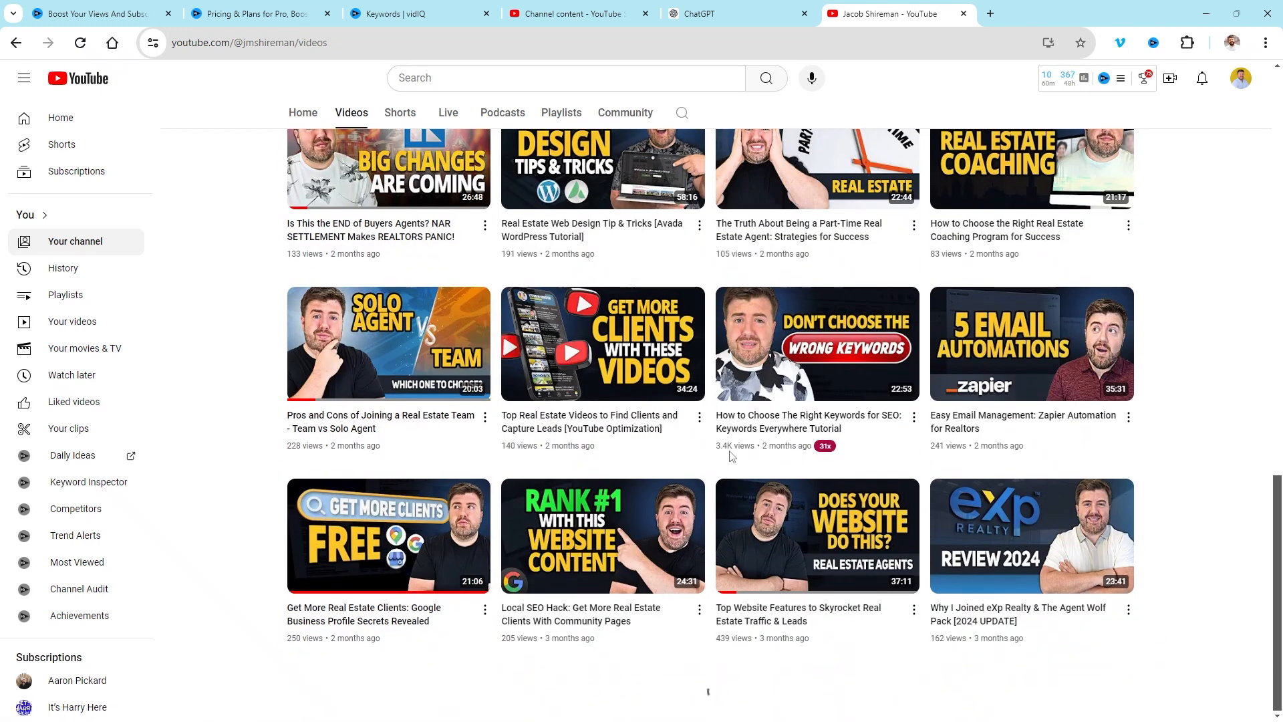
mouse_move(825, 451)
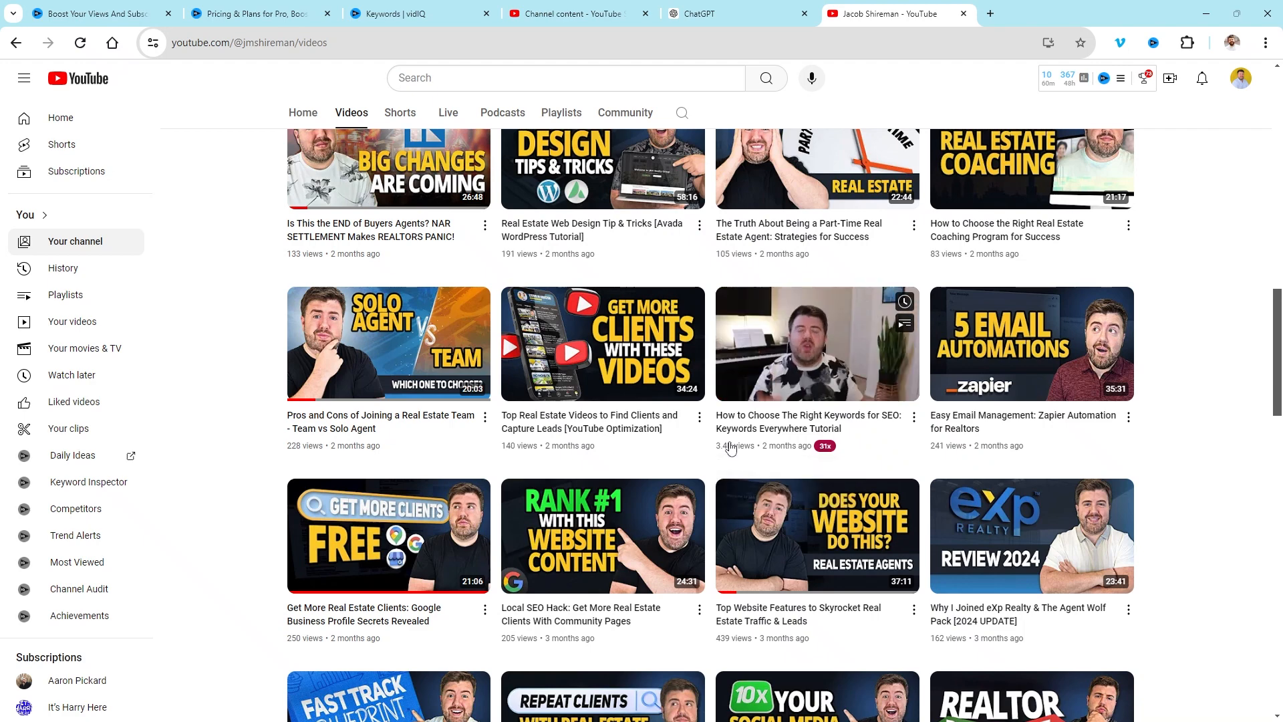
scroll(802, 459, down, 9)
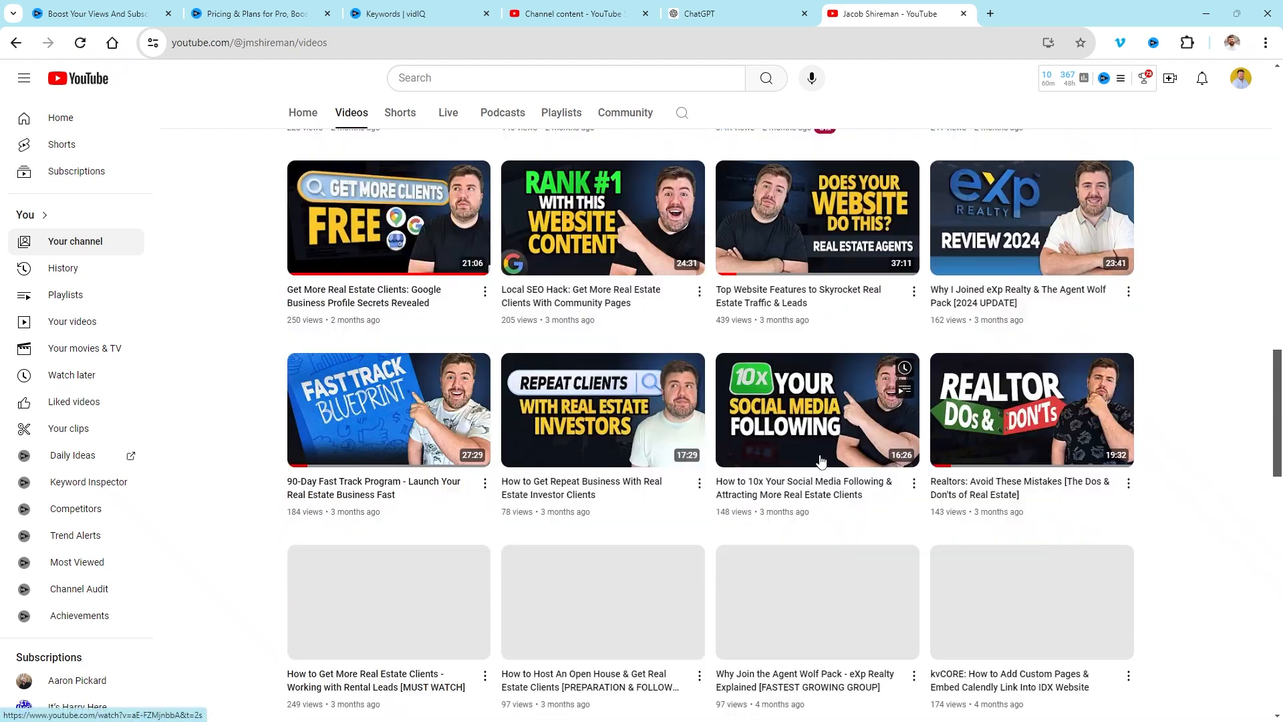
scroll(821, 461, down, 5)
scroll(410, 468, up, 20)
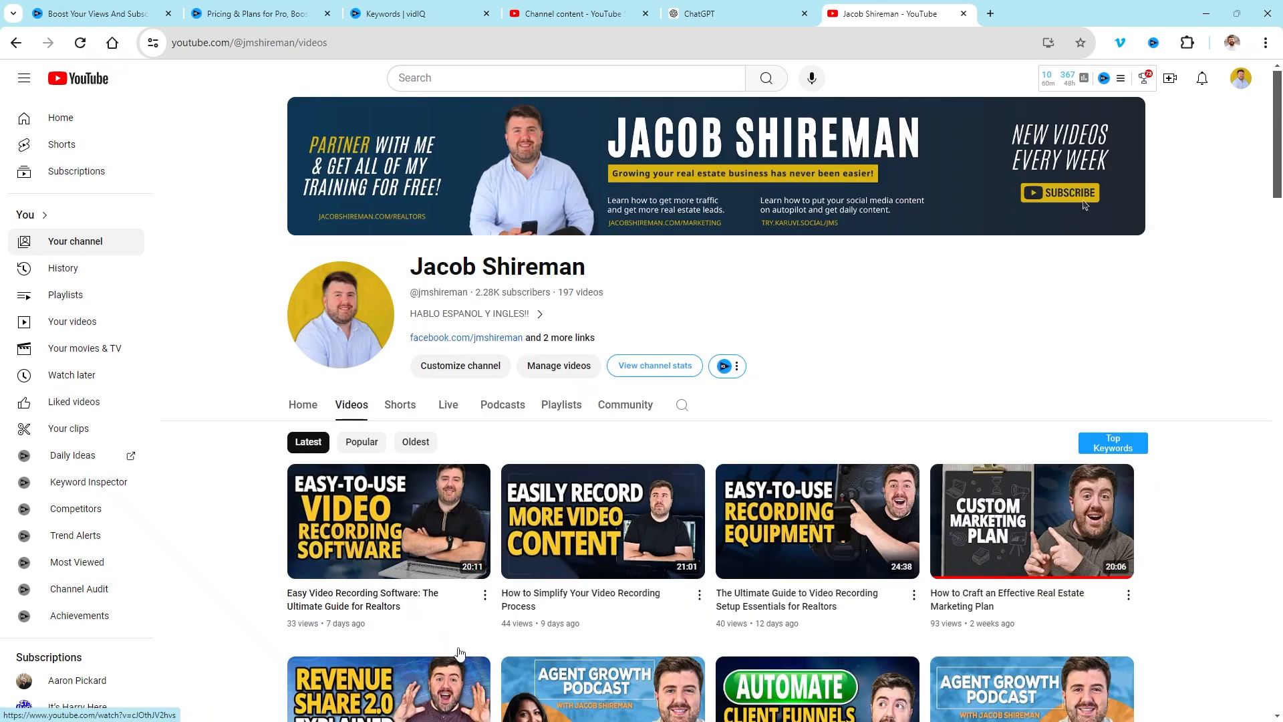
scroll(481, 601, down, 4)
scroll(455, 582, up, 3)
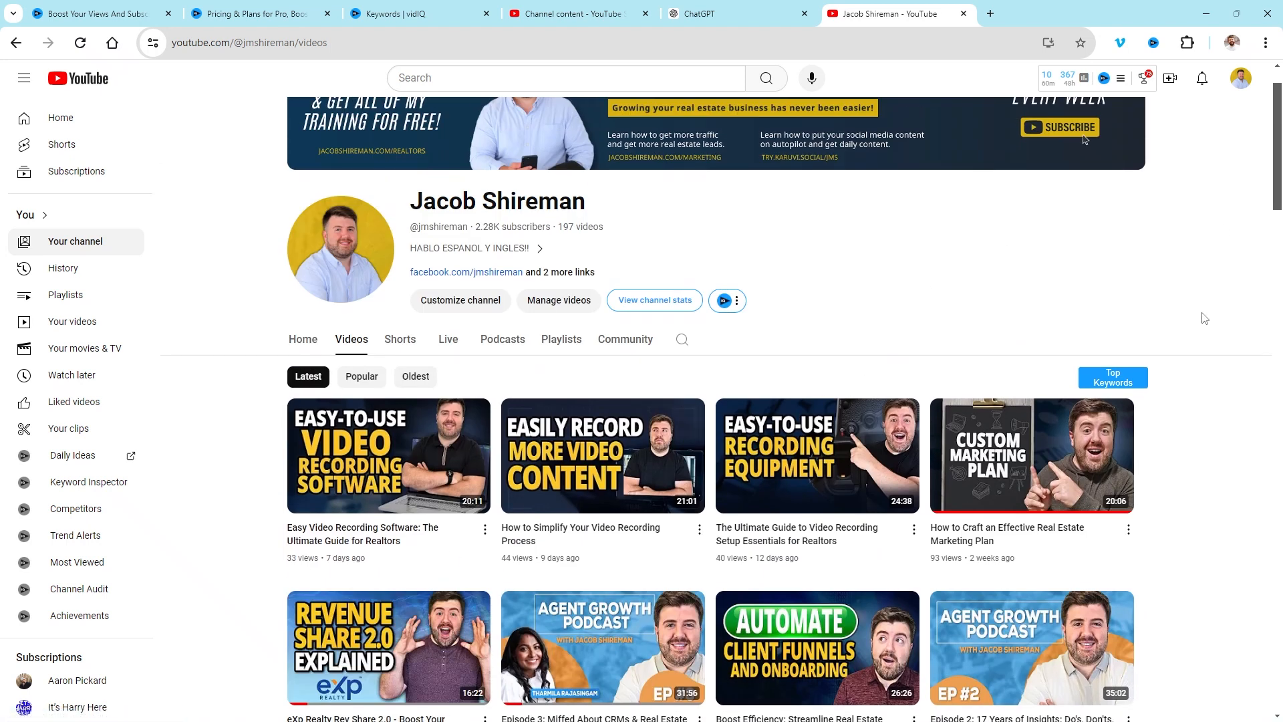
scroll(1049, 320, up, 1)
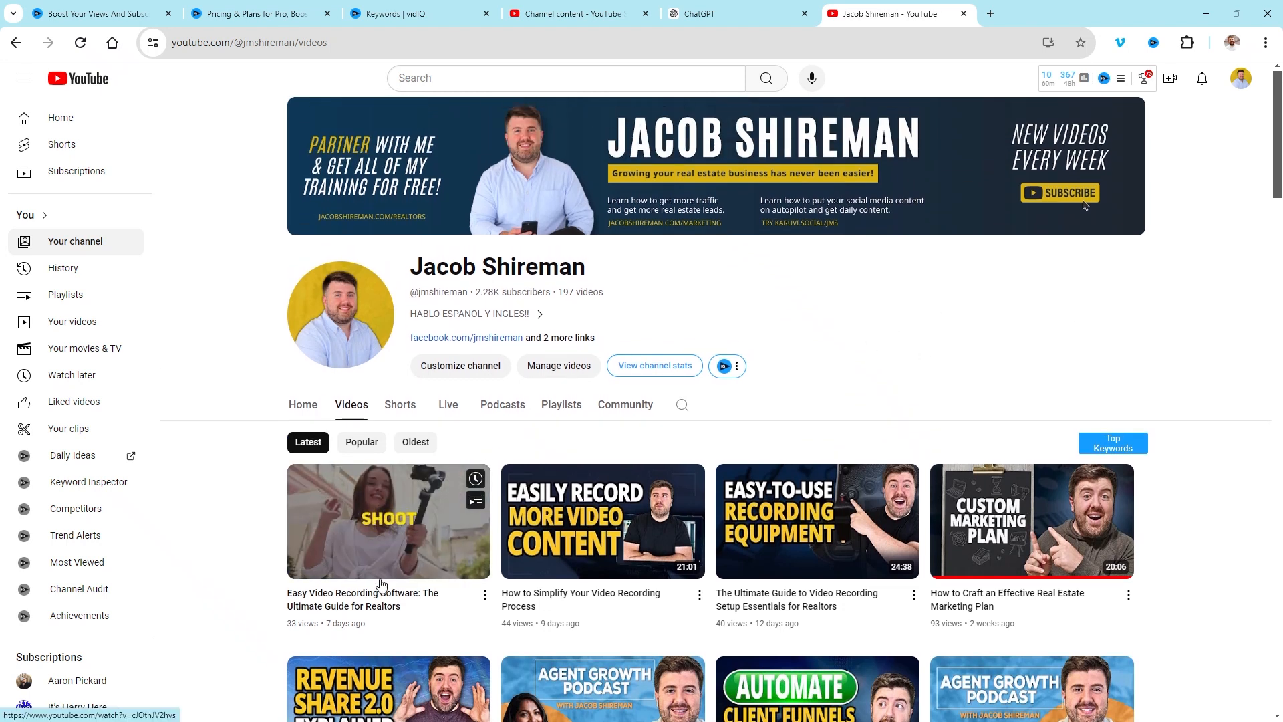
- Open the video "How to Simplify Your Video Recording Process" and examine vidIQ's overview with channel statistics, controversial keywords, channel tags and video tags
click(560, 597)
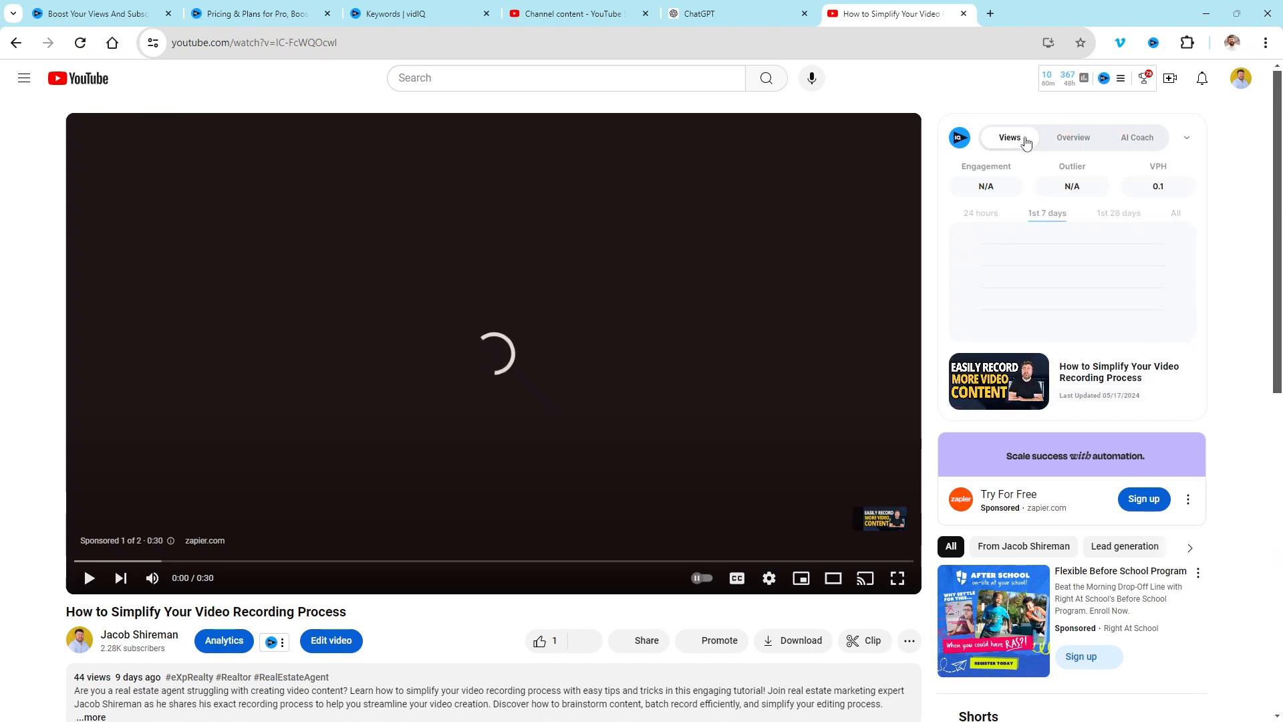
click(1082, 144)
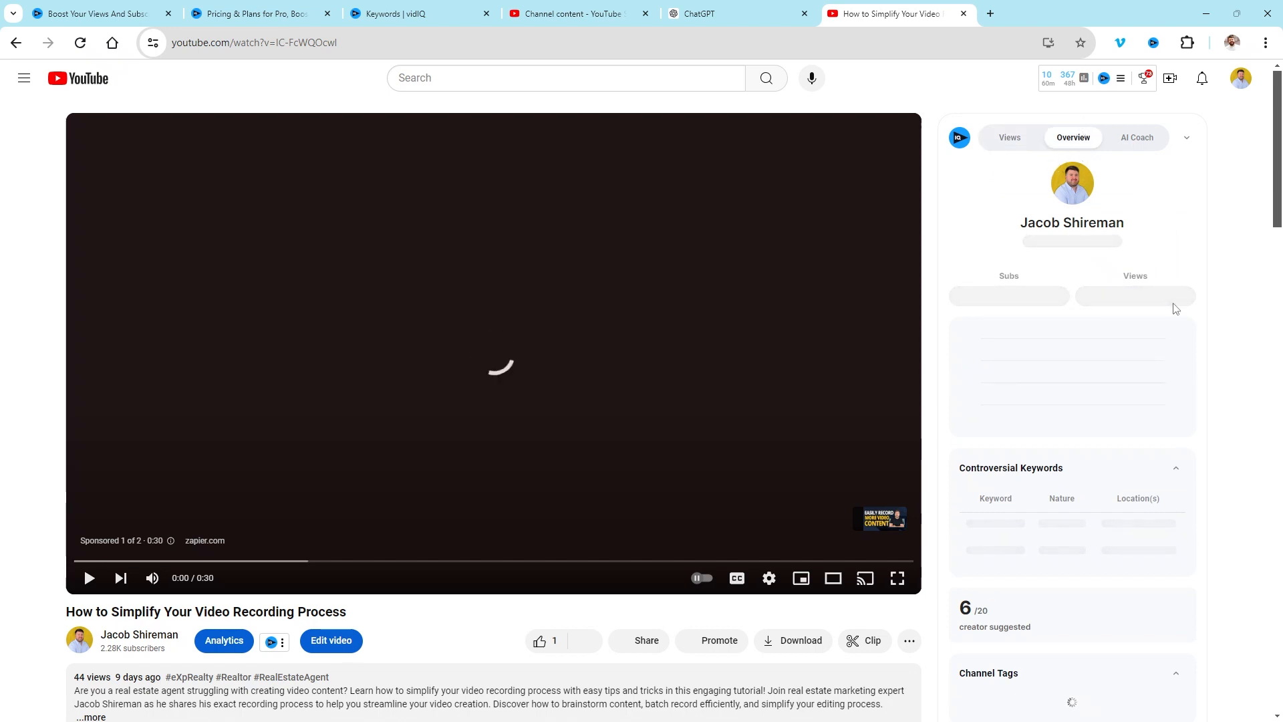
scroll(1177, 304, down, 7)
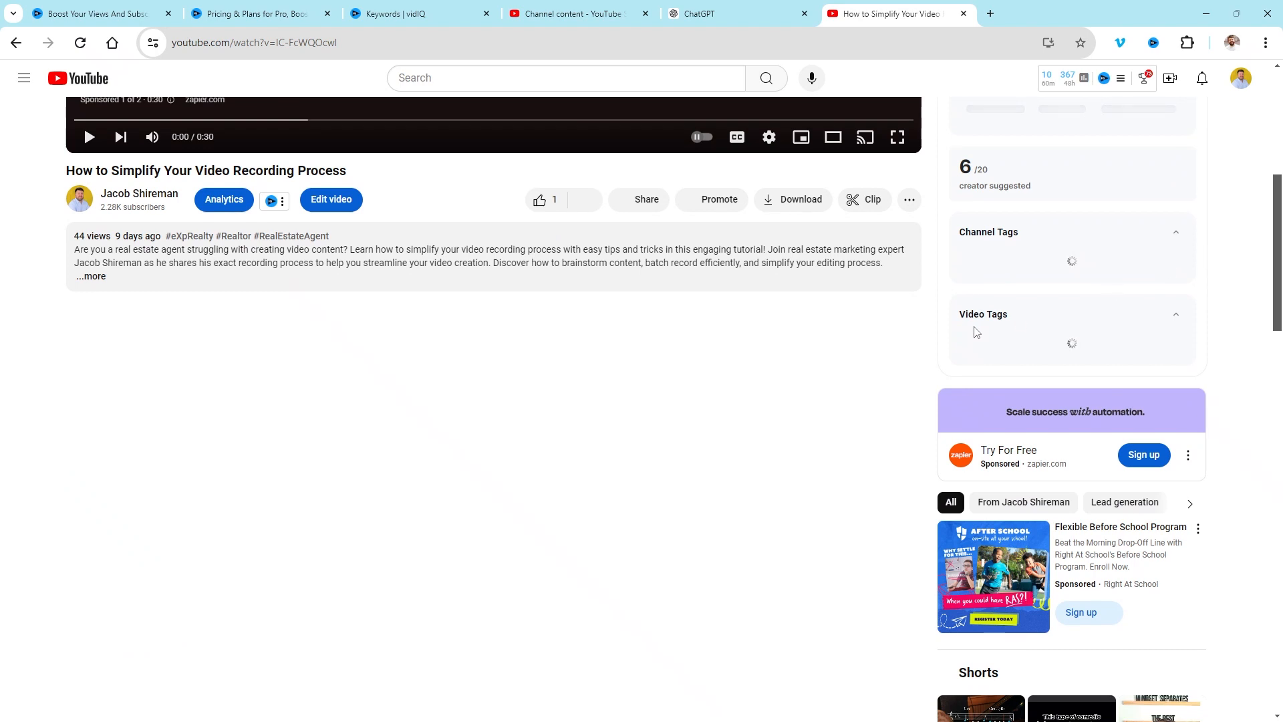
scroll(1193, 332, down, 4)
scroll(1193, 332, up, 8)
scroll(1193, 333, up, 3)
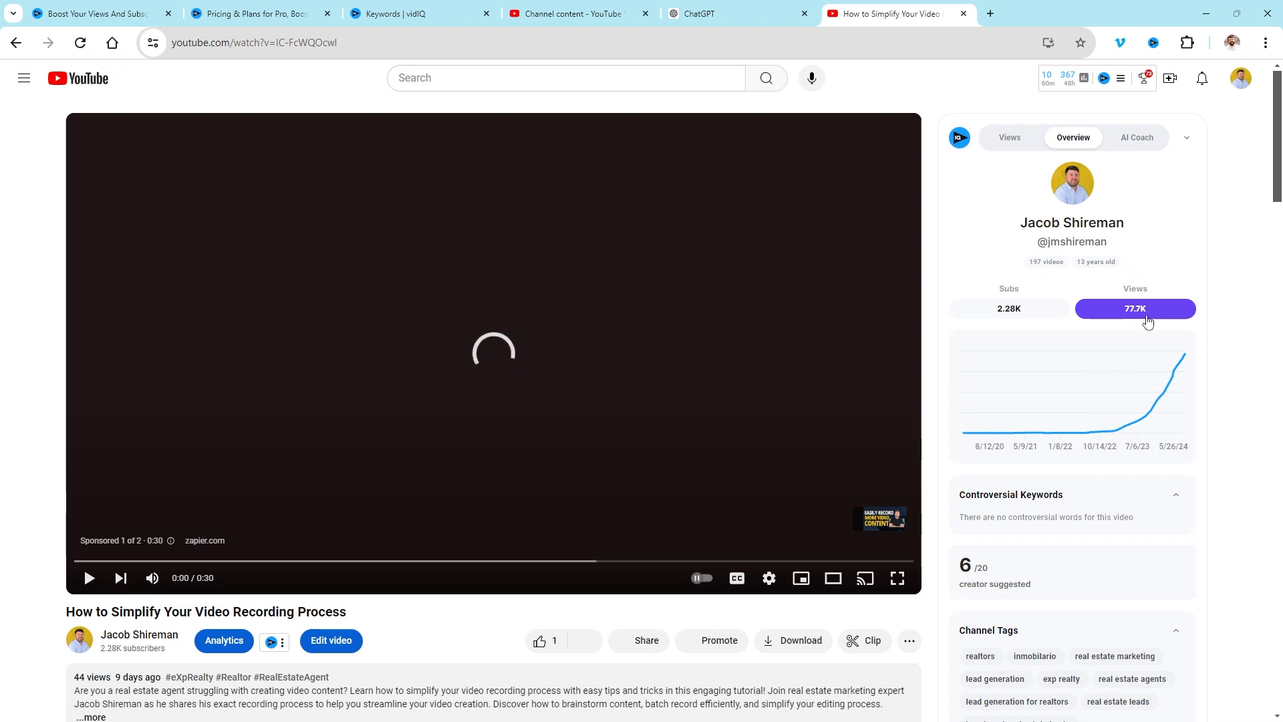
- Review vidIQ's view statistics for the video's first 7 days and the suggested videos alongside it
click(1028, 146)
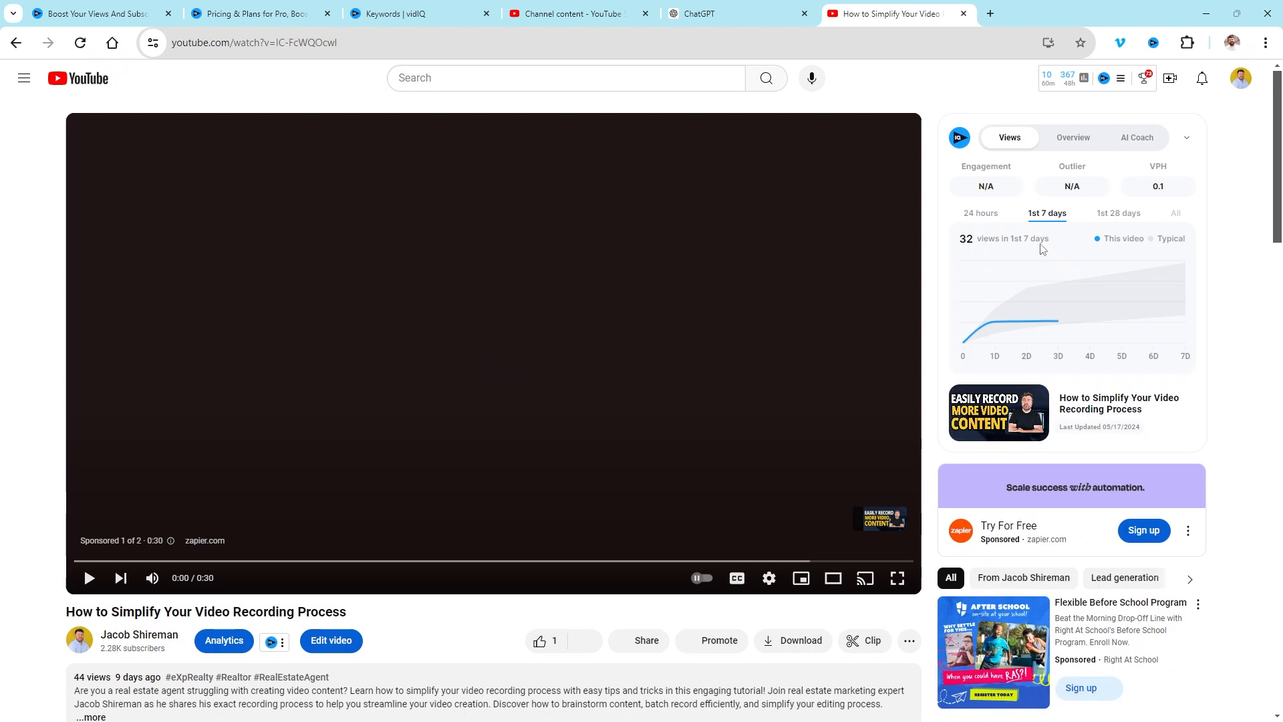
mouse_move(1179, 198)
scroll(1103, 414, down, 15)
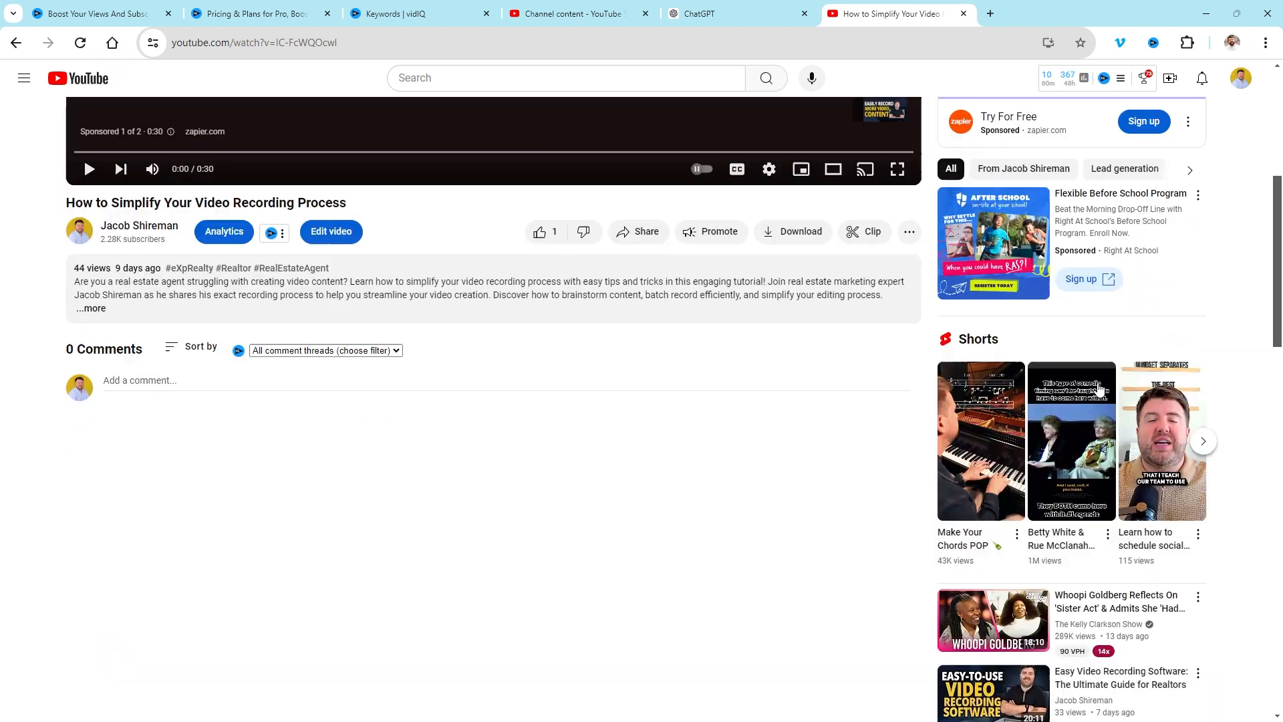
scroll(1099, 388, up, 15)
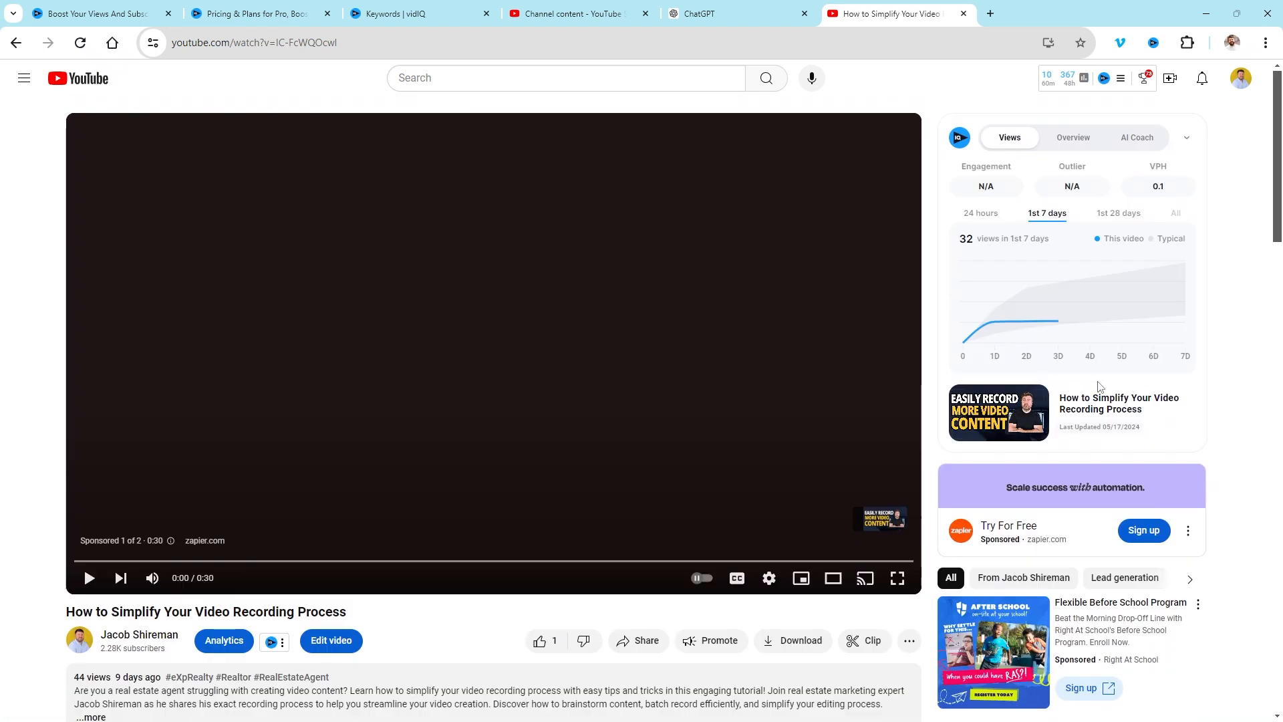